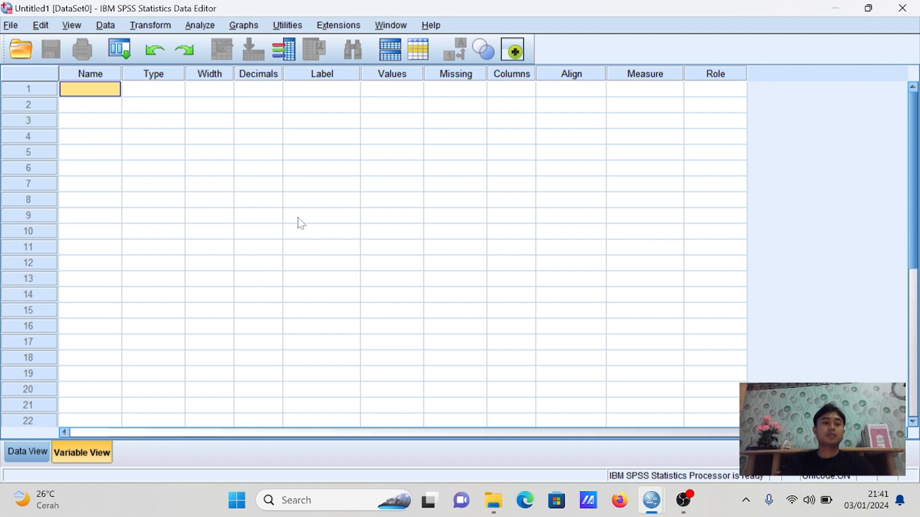
Define four variables named G, MK, P and KP in the first four rows of the variable list
text(g)
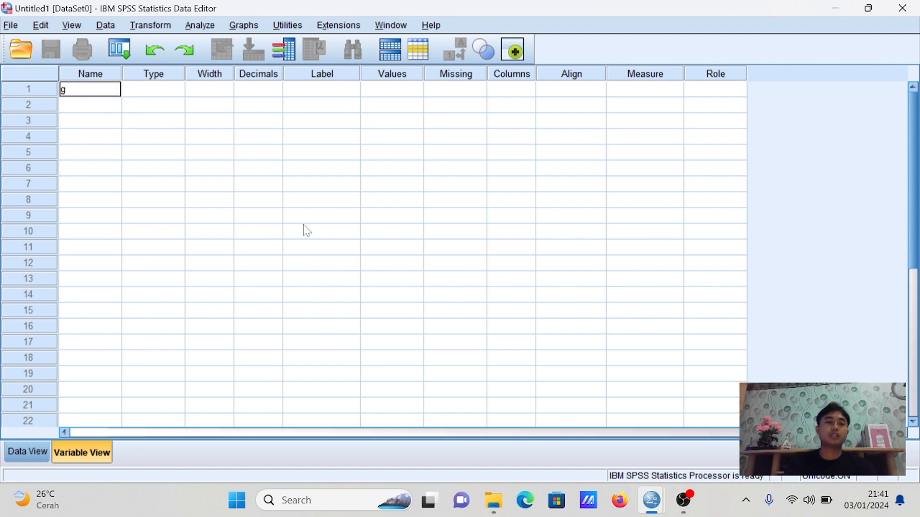
key(BackSpace)
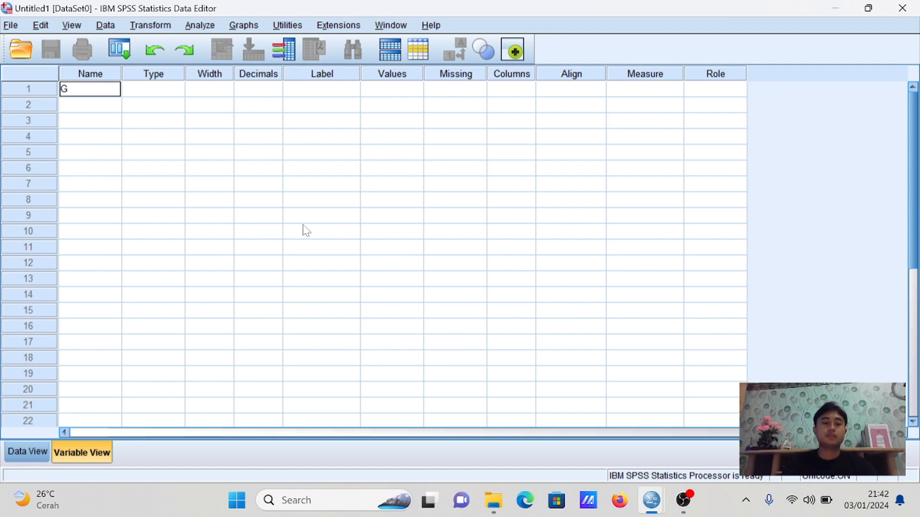
key(Return)
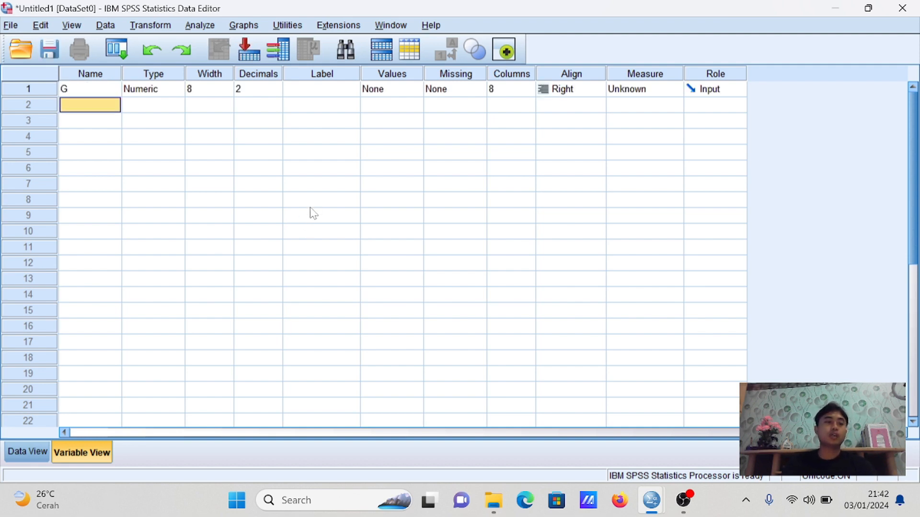
text(MK)
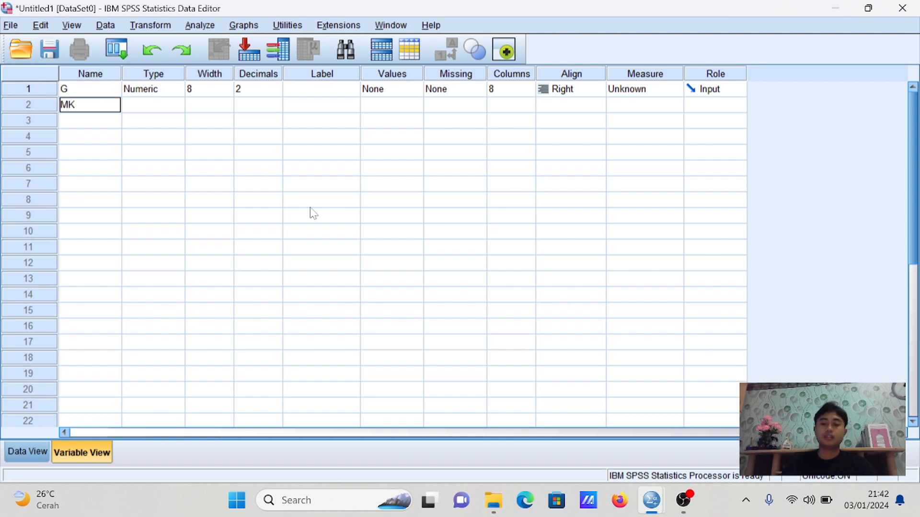
key(Return)
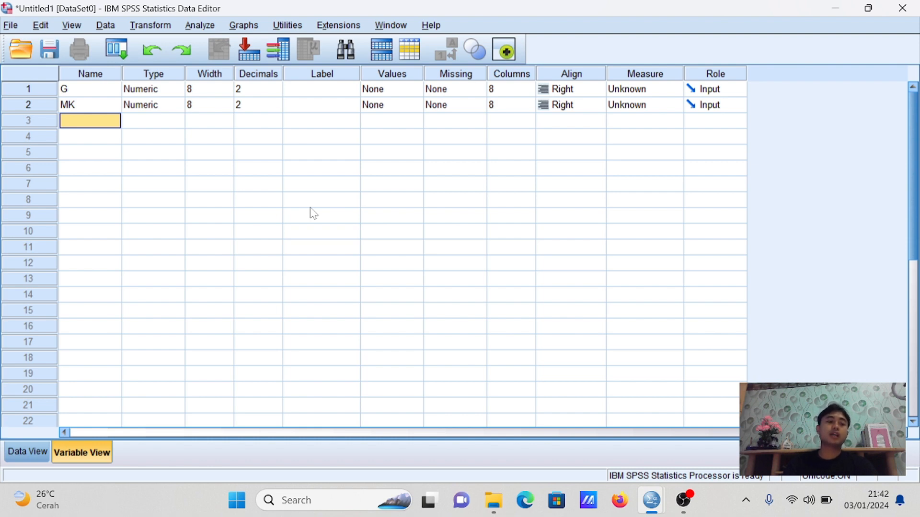
text(P)
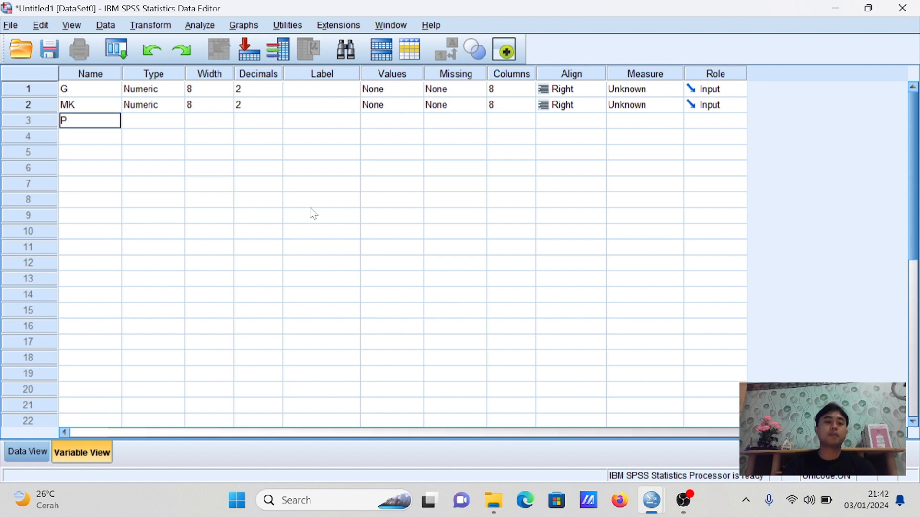
key(Return)
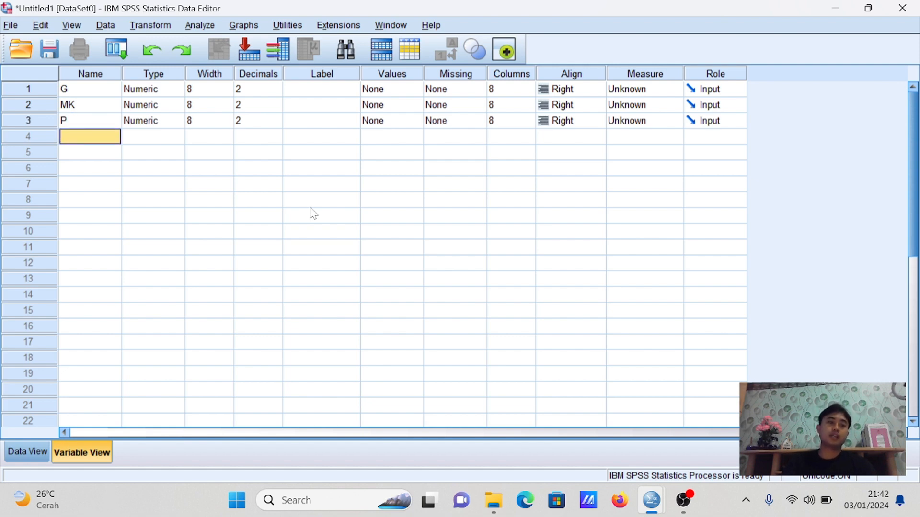
text(KP)
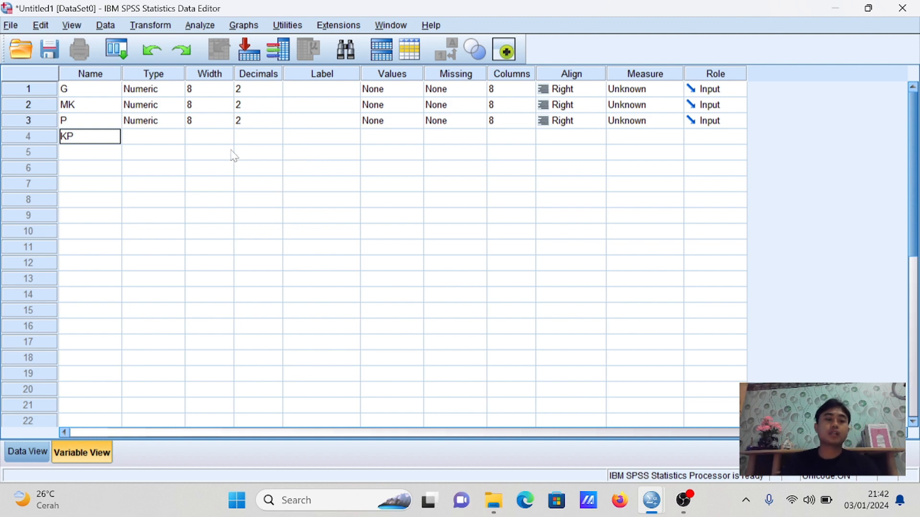
Set the decimals of variables G, MK, P and KP to 0
click(254, 90)
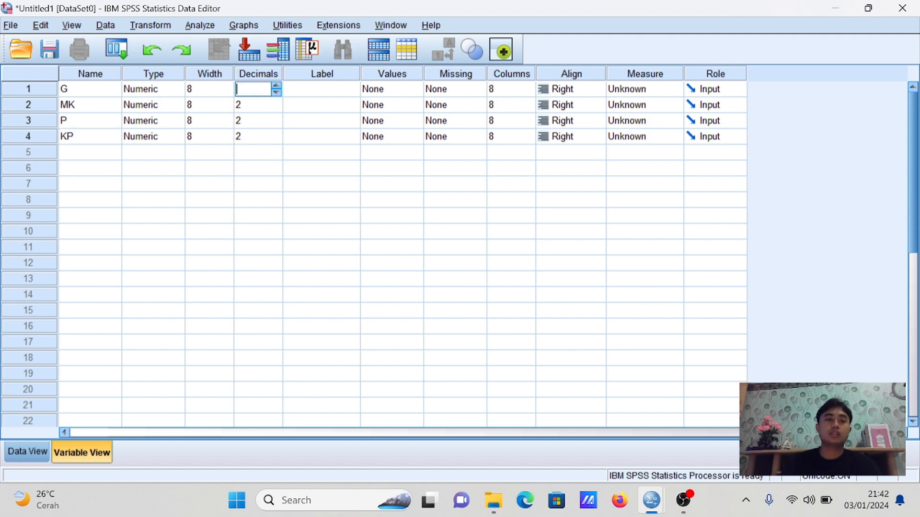
text(0)
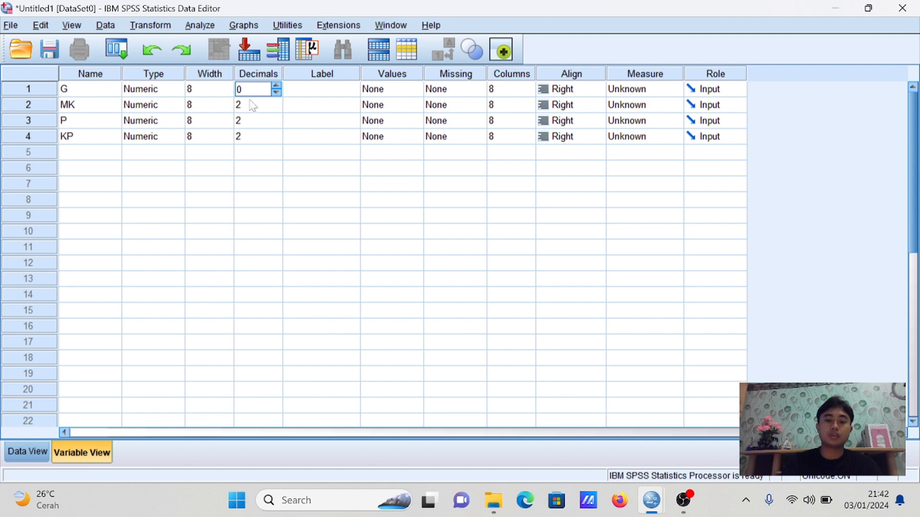
key(Return)
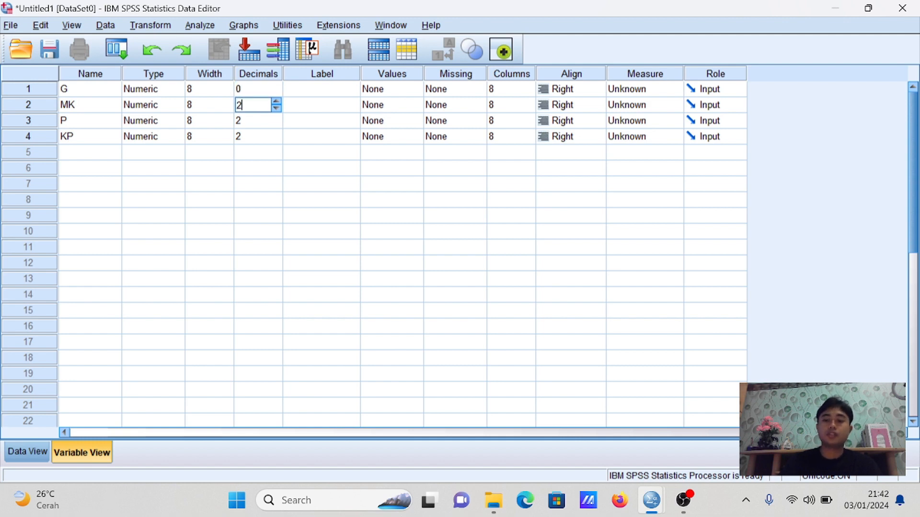
key(BackSpace)
text(0)
key(Return)
key(BackSpace)
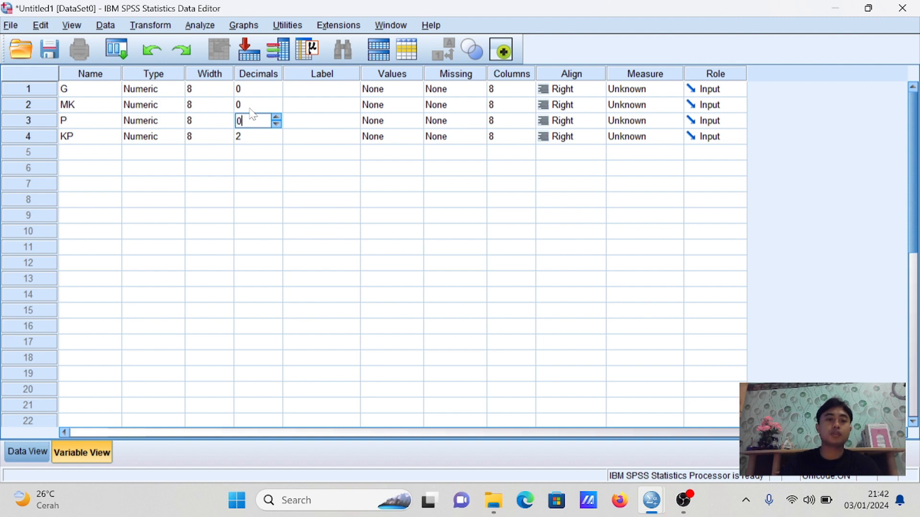
key(Return)
key(BackSpace)
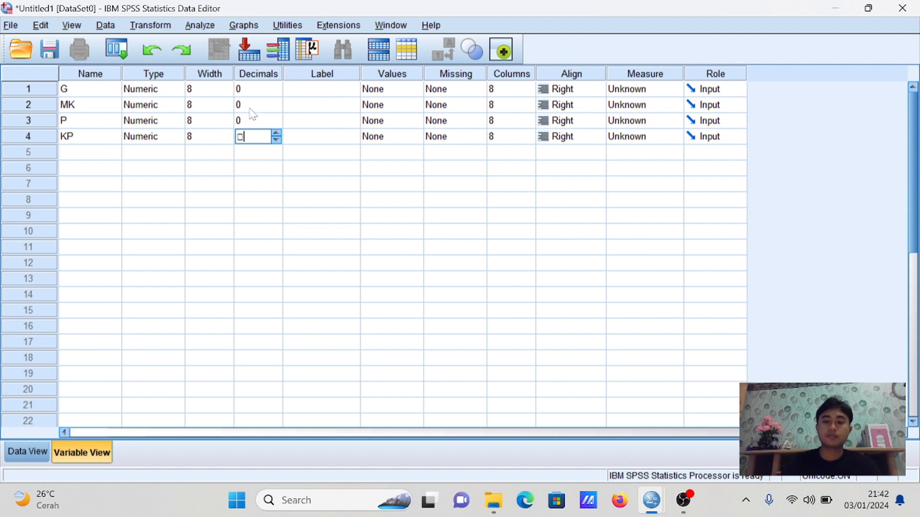
text(0)
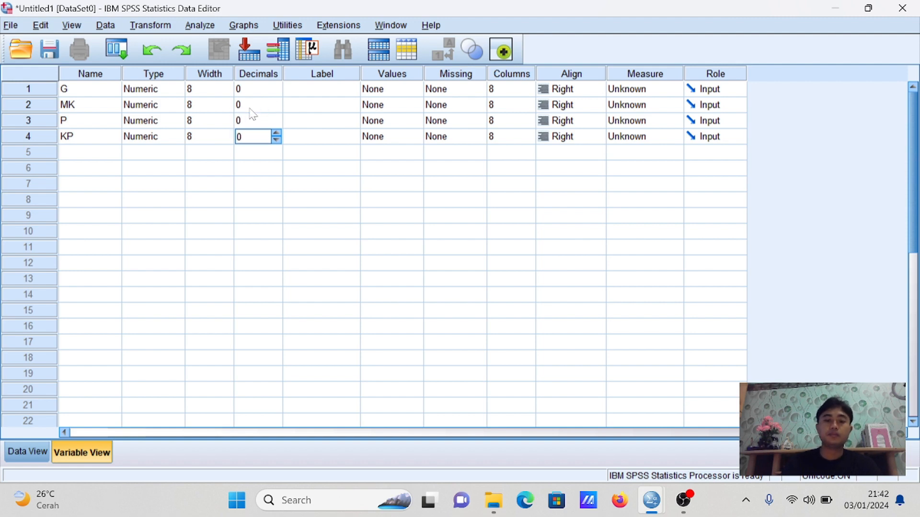
Label the variables G, MK, P and KP as Gender, Masa Kerja, Pendidikan and Kinerja pegawai
click(327, 89)
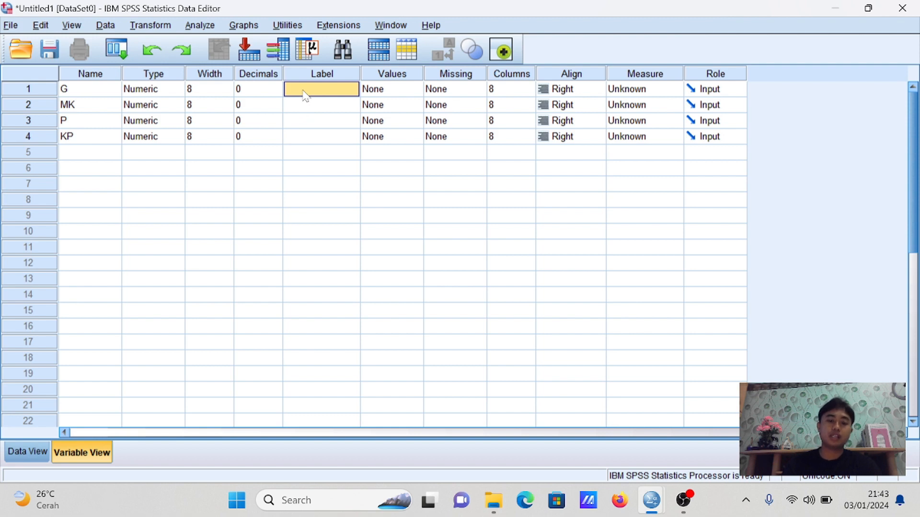
text(Gender)
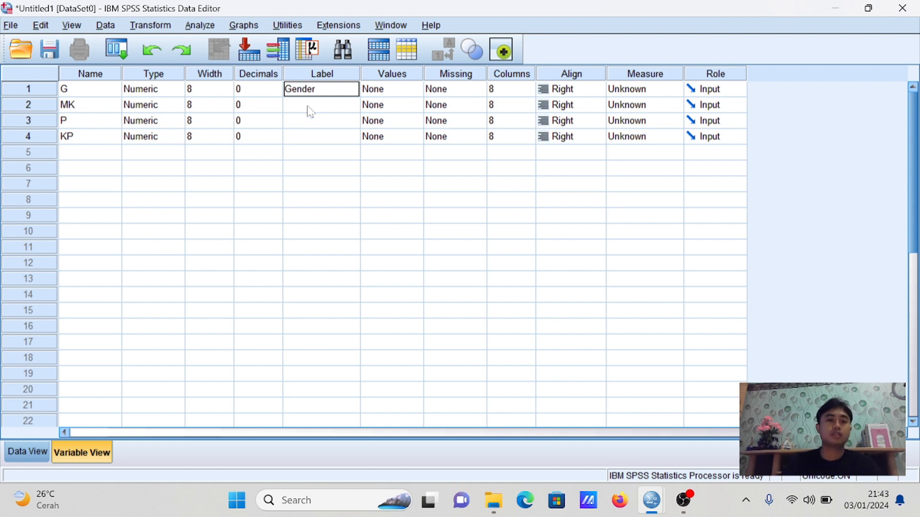
click(311, 111)
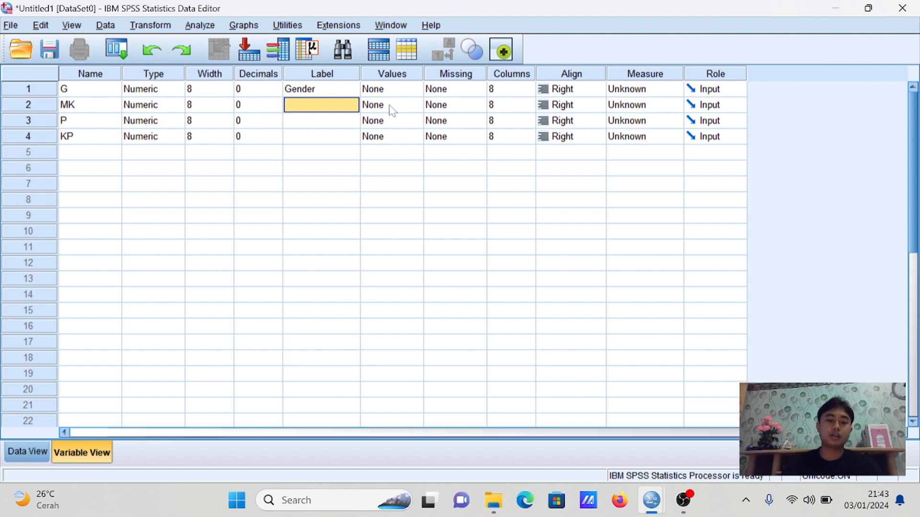
text(Masa Kerja)
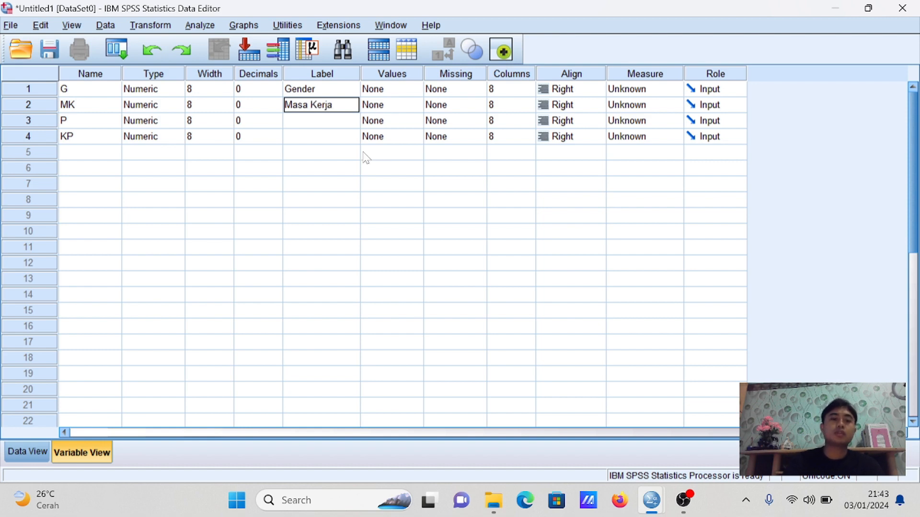
click(323, 123)
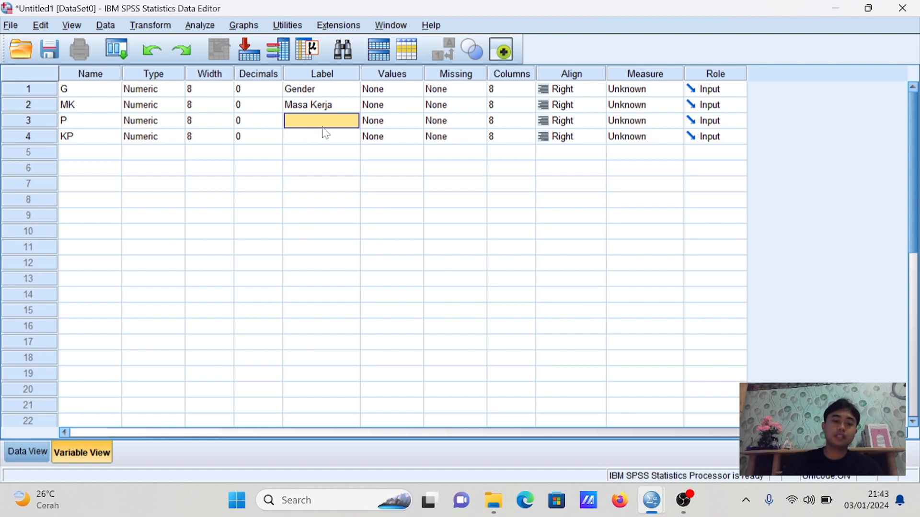
text(Pendidikan)
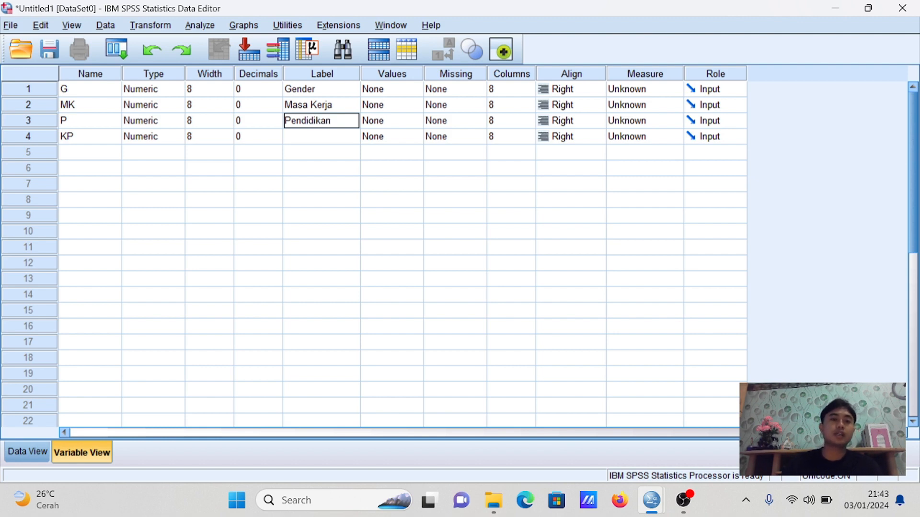
click(318, 140)
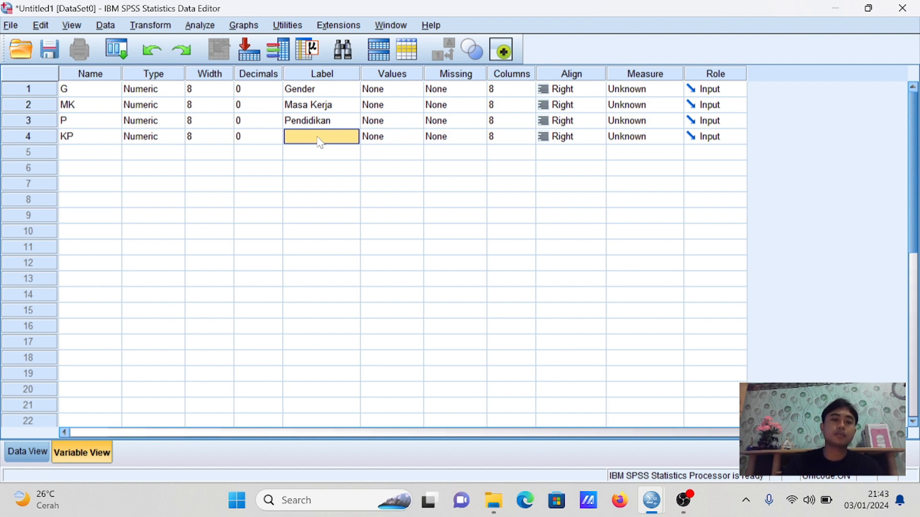
text(Kinerja pegawai)
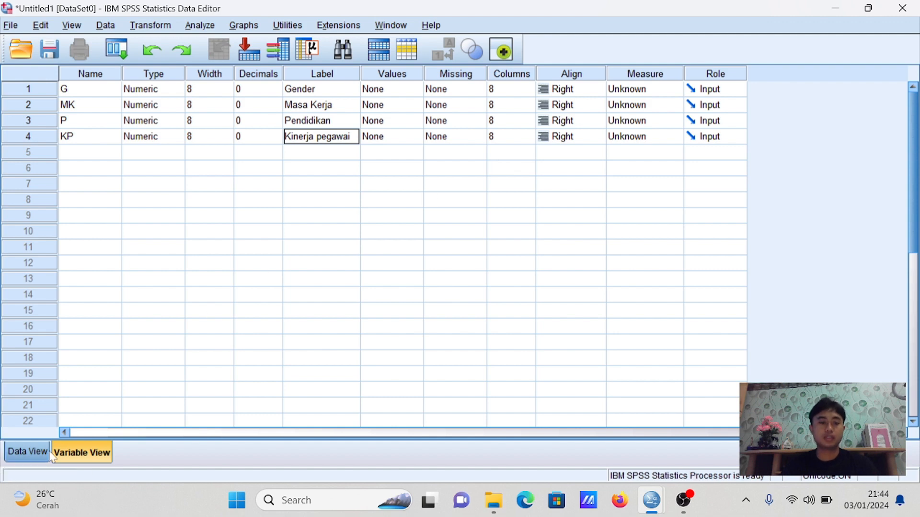
Set the measurement level of all four variables G, MK, P and KP to Scale
click(29, 455)
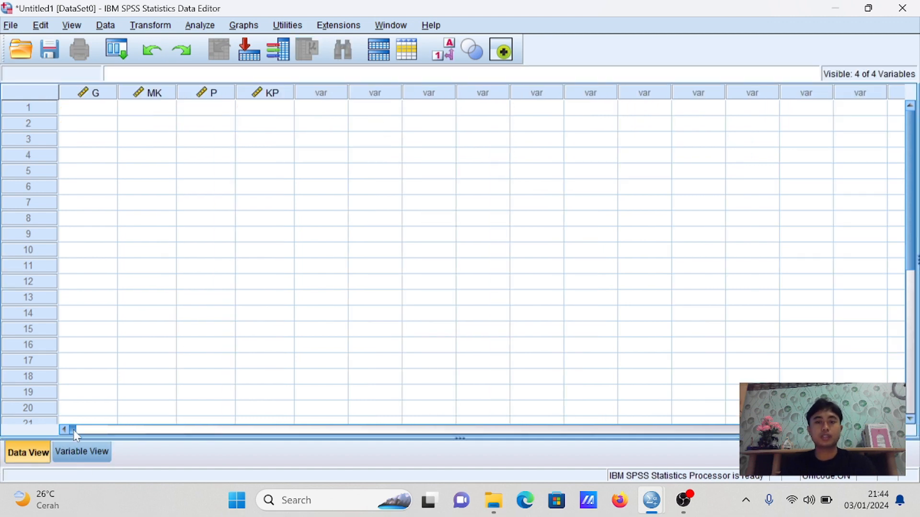
click(77, 452)
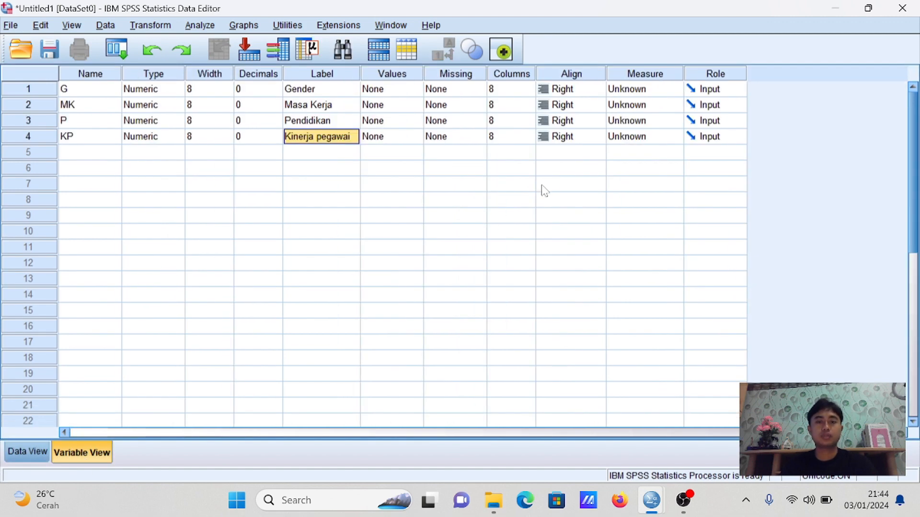
click(653, 90)
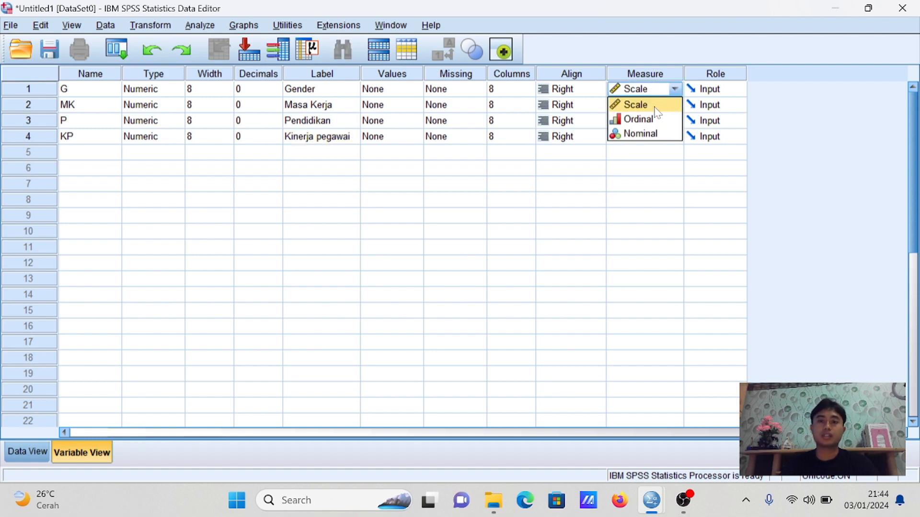
click(647, 104)
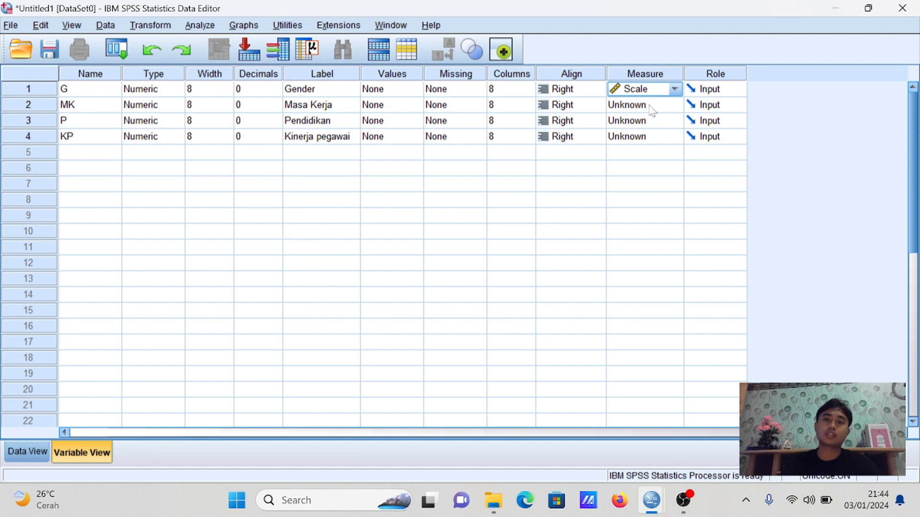
click(650, 106)
click(646, 120)
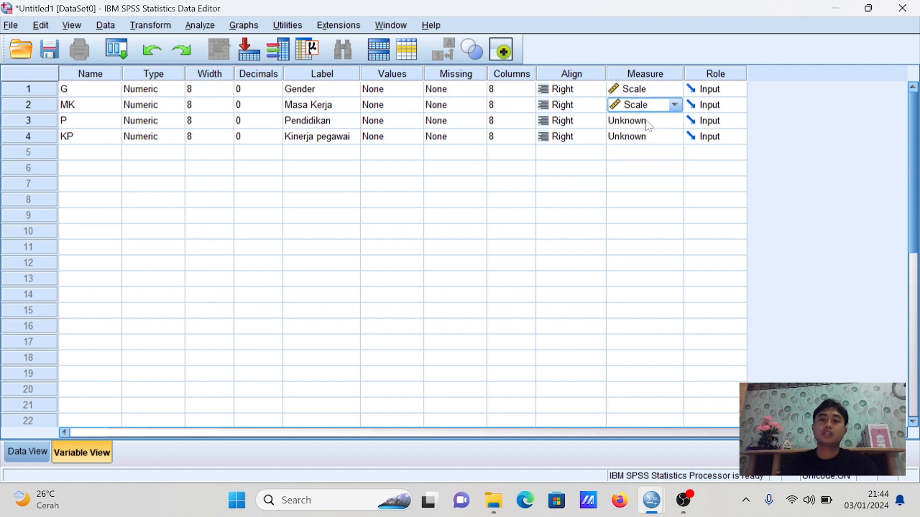
click(648, 125)
click(655, 136)
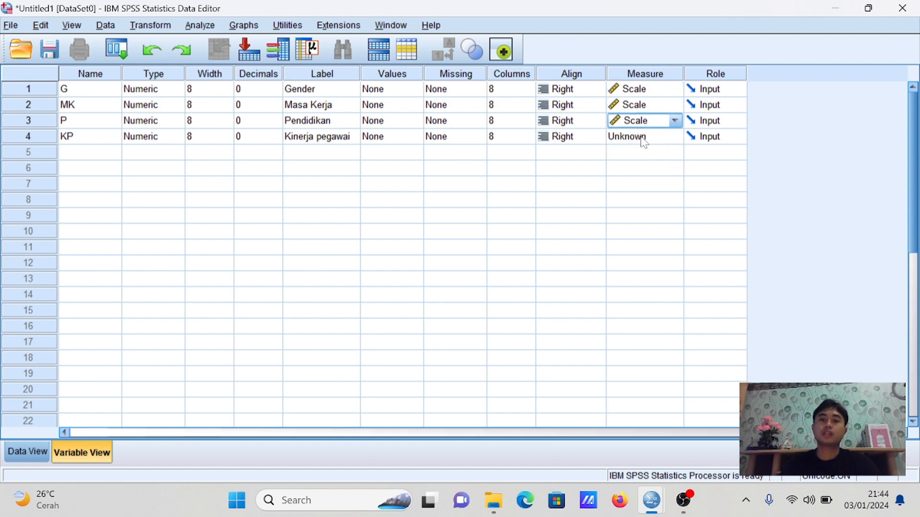
click(644, 141)
click(648, 152)
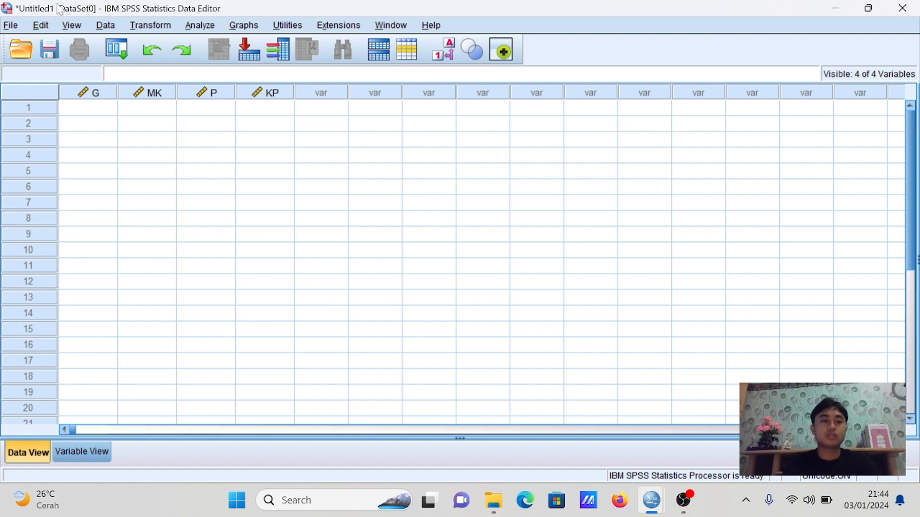
Enter the G (gender) values 1, 2, 2, 1 and 1 for cases 1 to 5
click(97, 108)
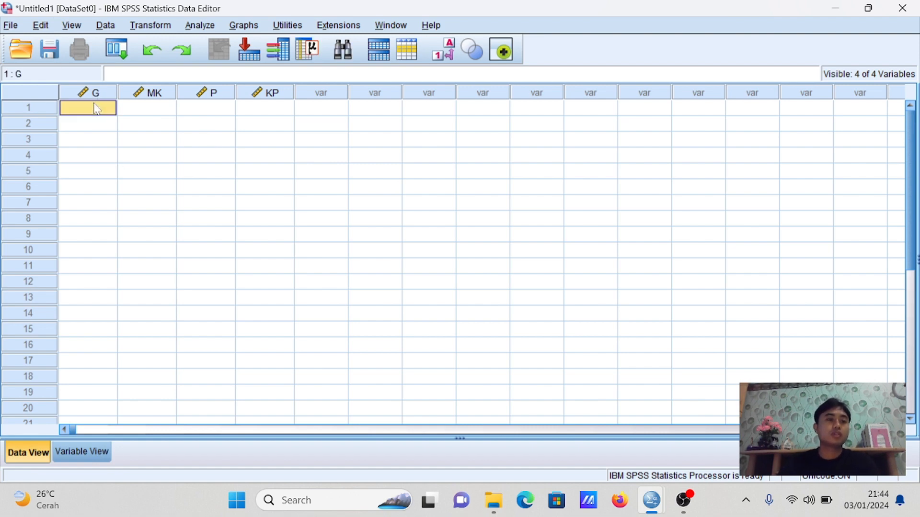
text(1)
click(115, 125)
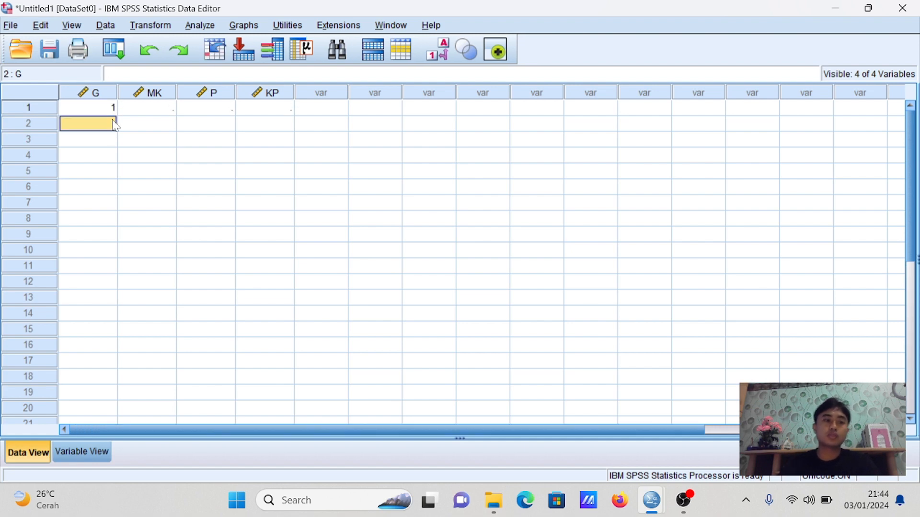
text(2)
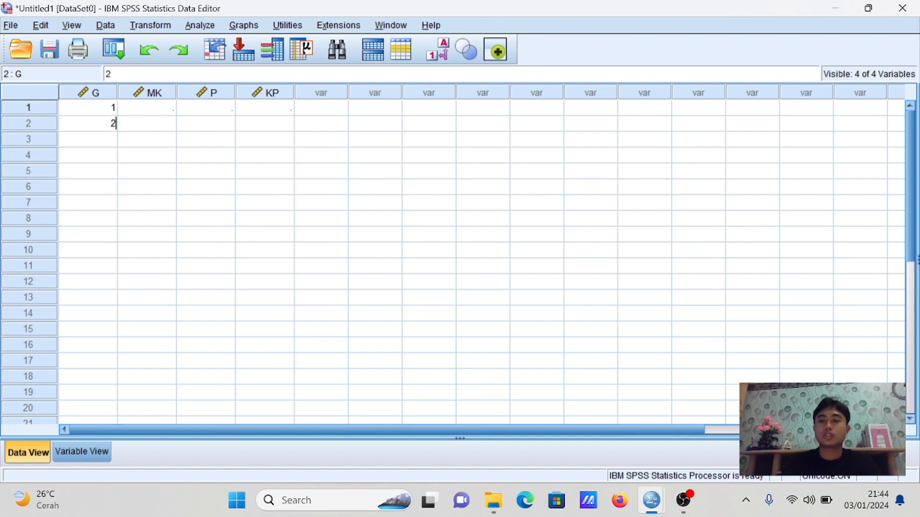
key(Return)
text(2)
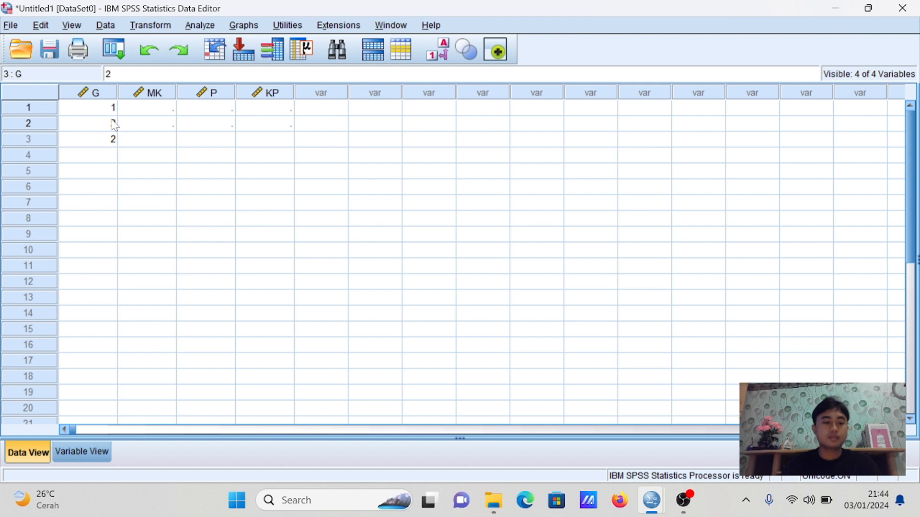
key(Return)
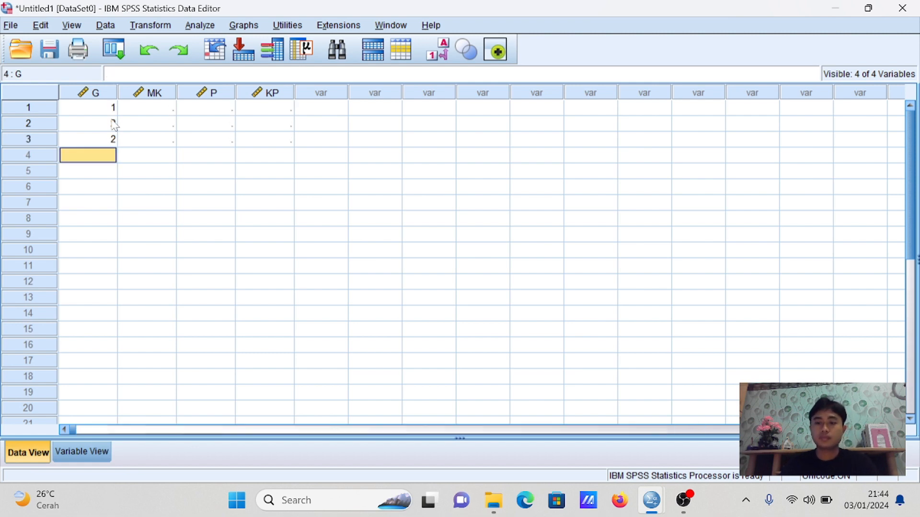
text(1)
key(Return)
text(1)
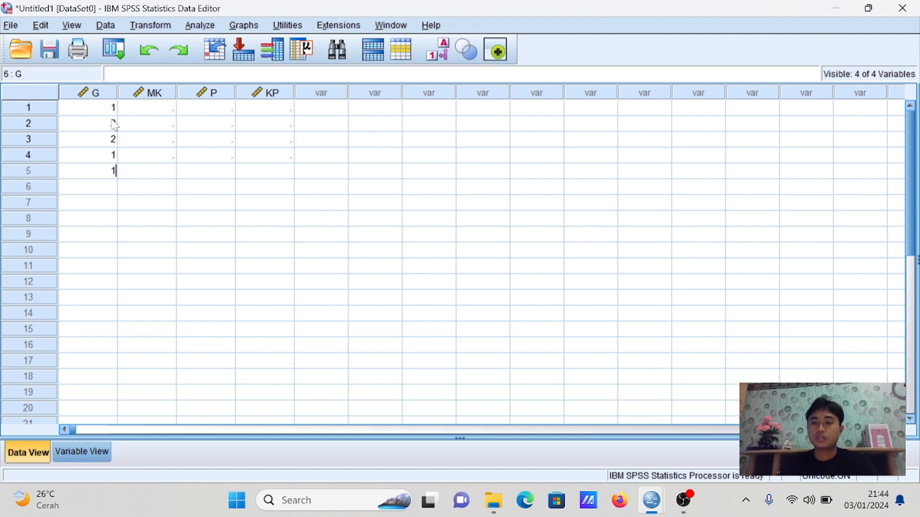
key(Return)
Enter the G values 2, 2, 1 and 1 for cases 6 to 9
text(2)
key(Return)
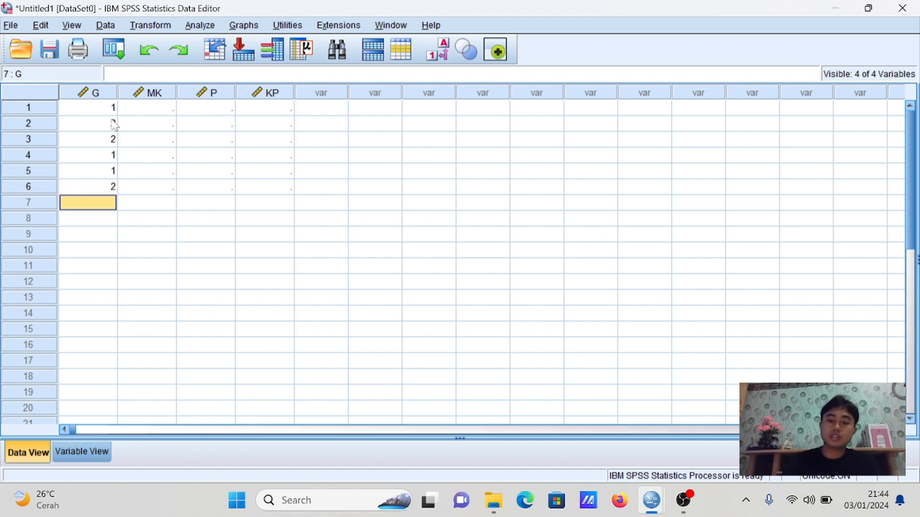
text(2)
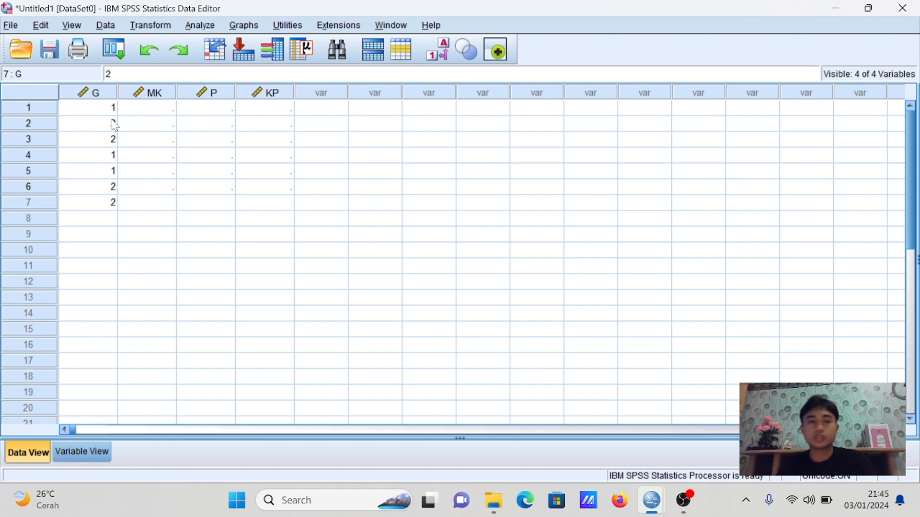
text(11)
key(BackSpace)
key(BackSpace)
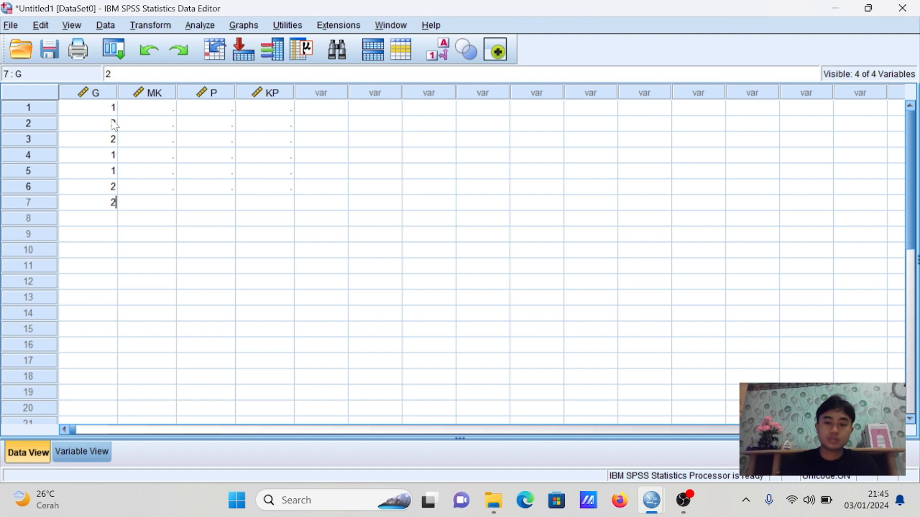
key(Return)
text(1)
key(Return)
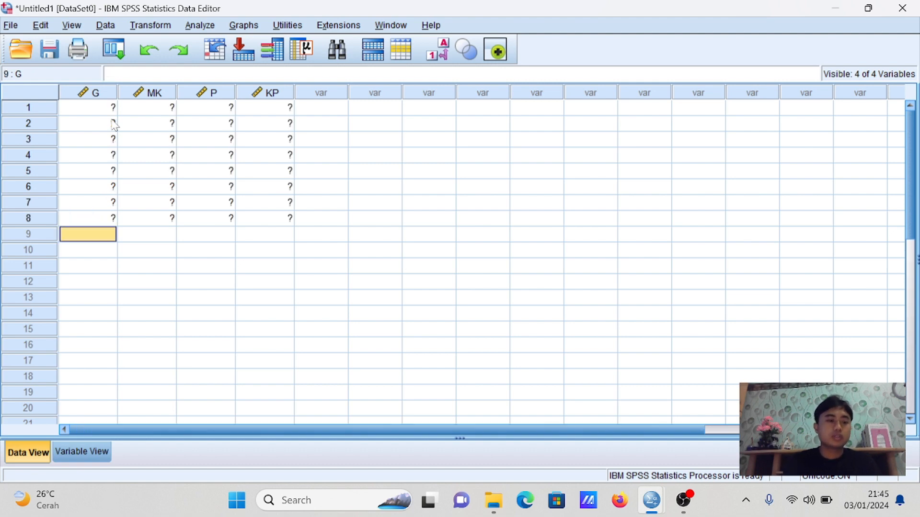
text(1)
key(Return)
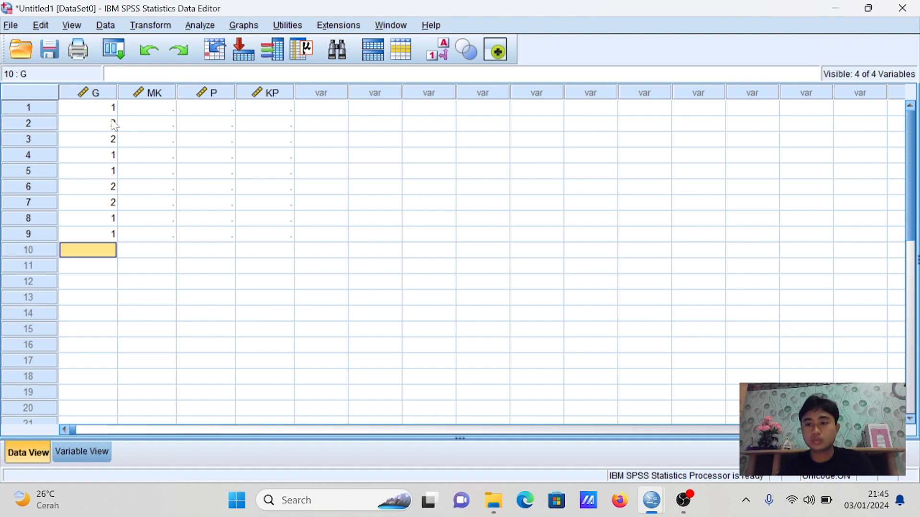
Enter the G value 2 for both case 11 and case 10
key(Down)
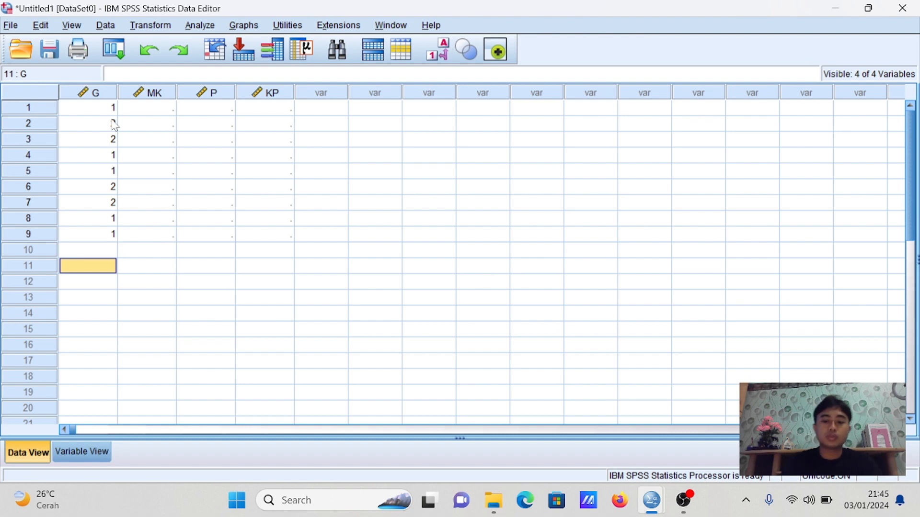
text(2)
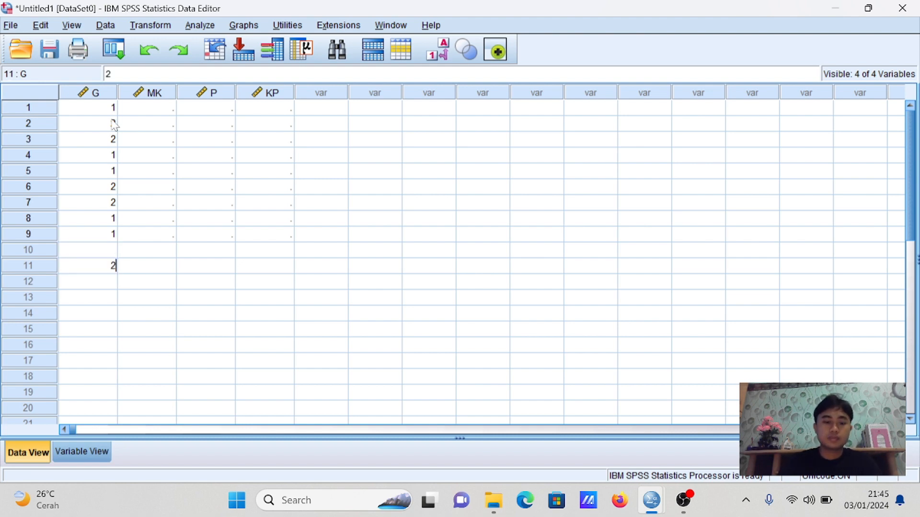
key(Return)
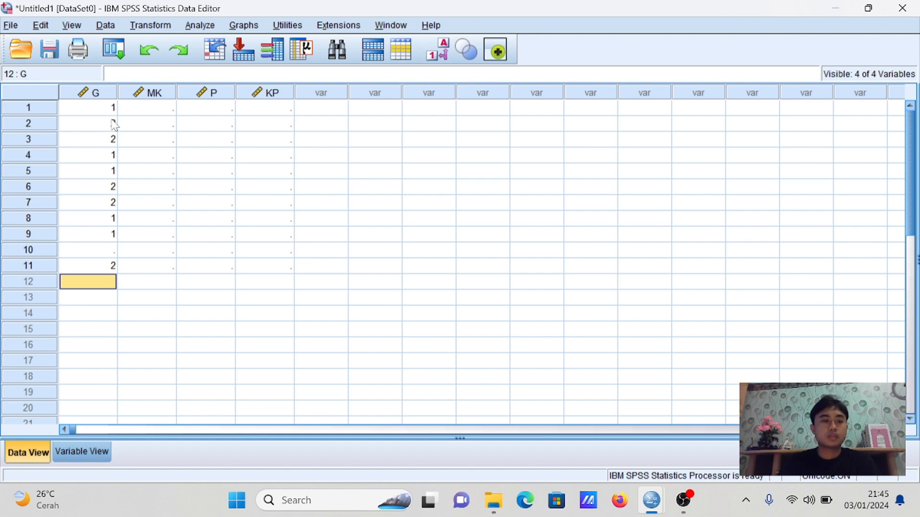
click(113, 252)
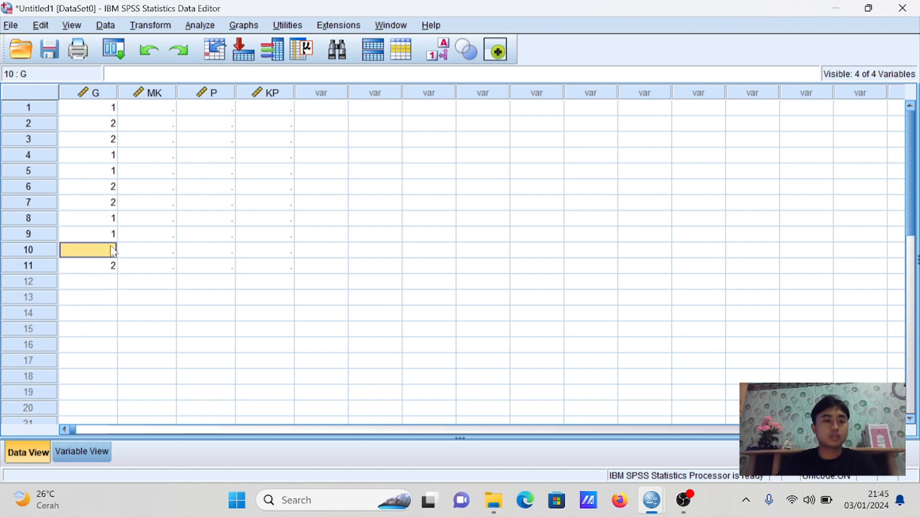
text(2)
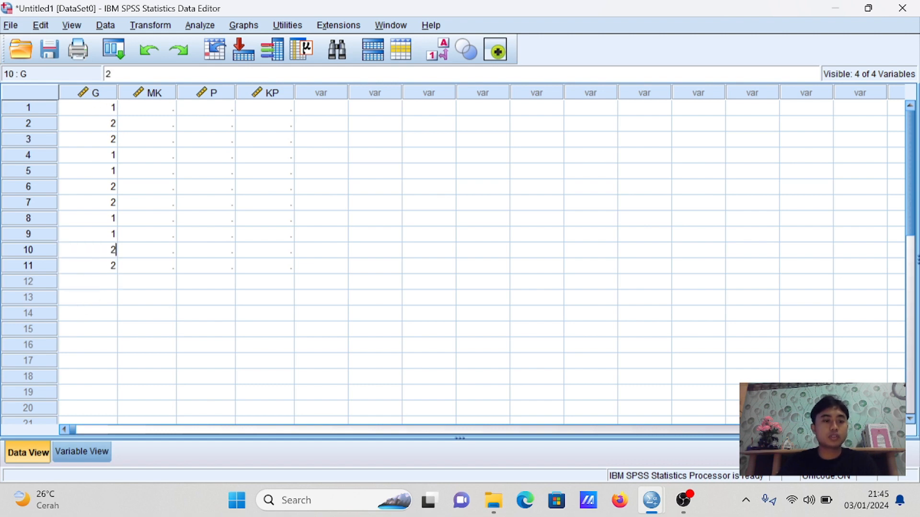
Enter the G values 1, 2, 1 and 2 for cases 12 to 15
click(112, 284)
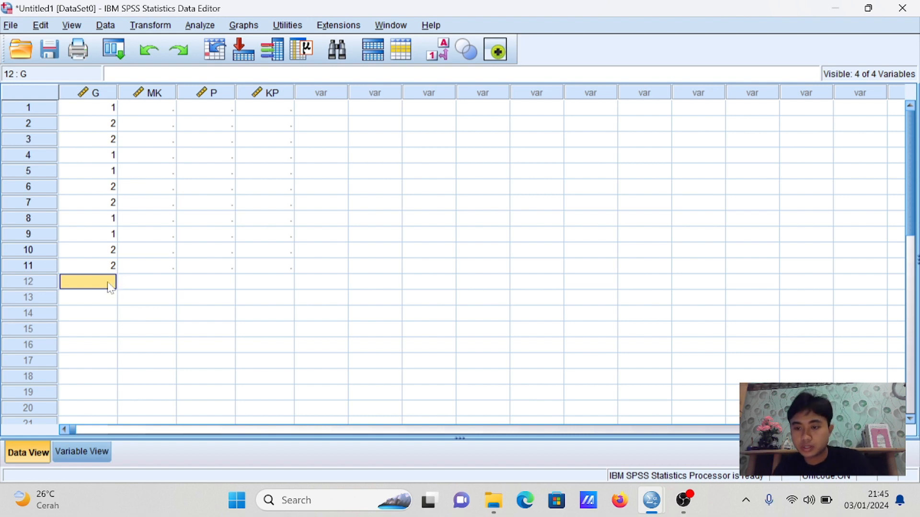
text(1)
key(Return)
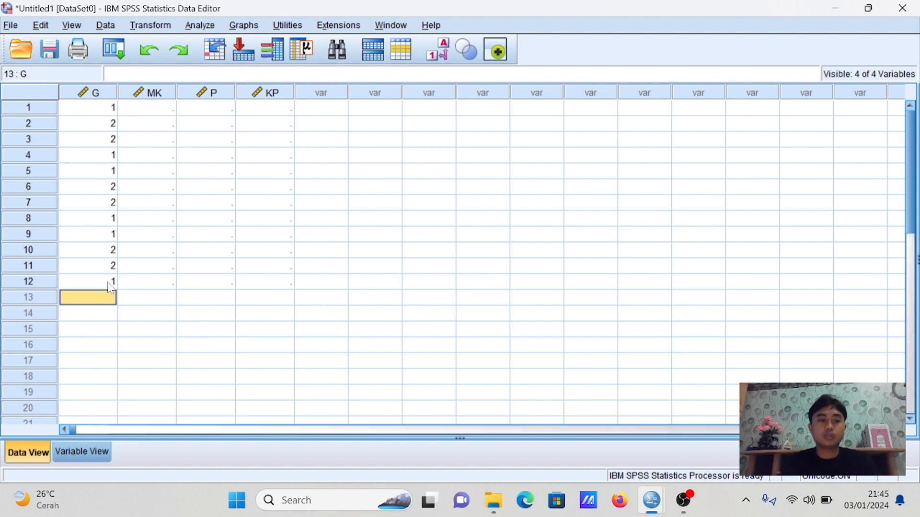
text(2)
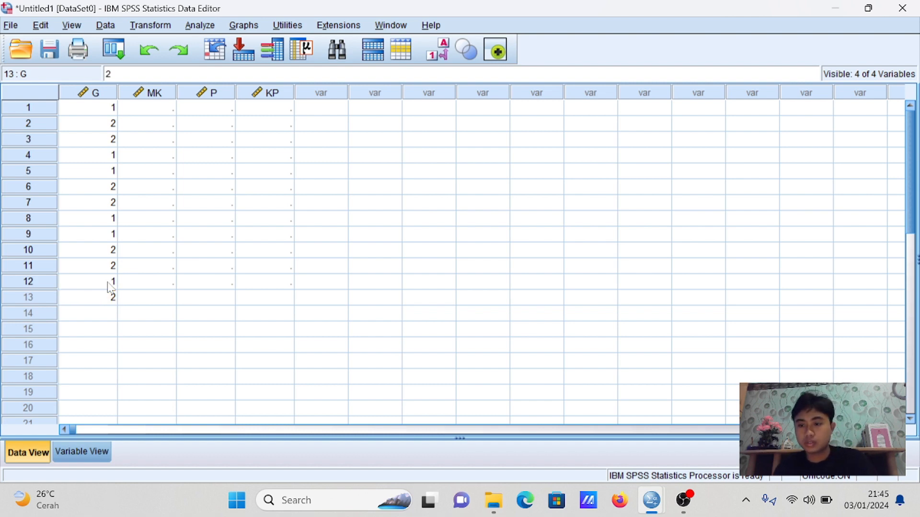
key(Return)
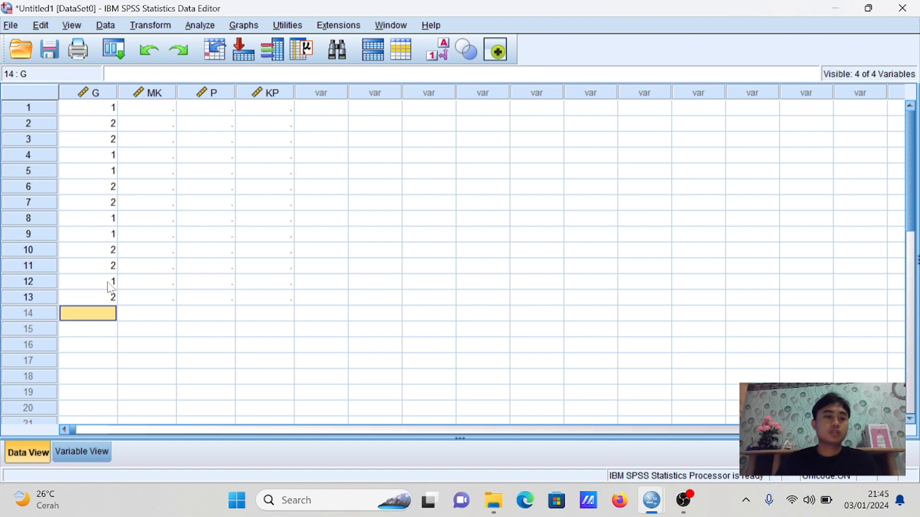
text(1)
key(Return)
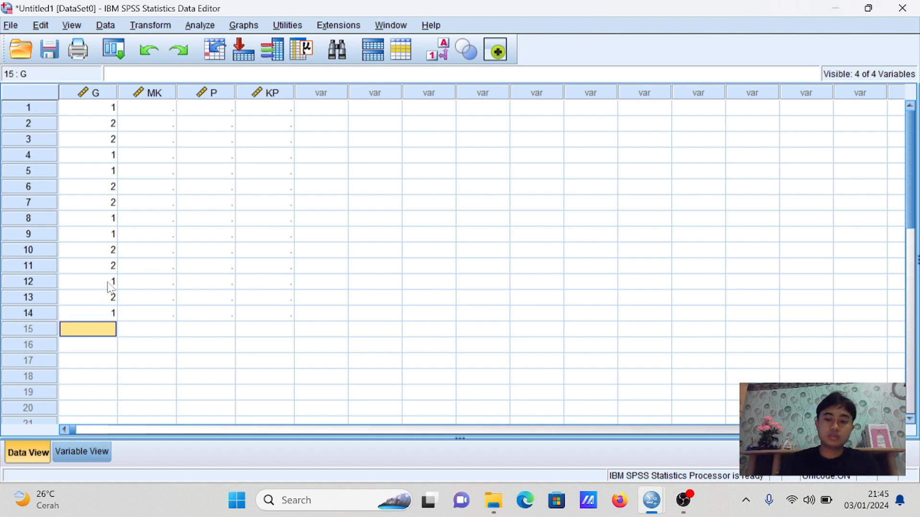
text(2)
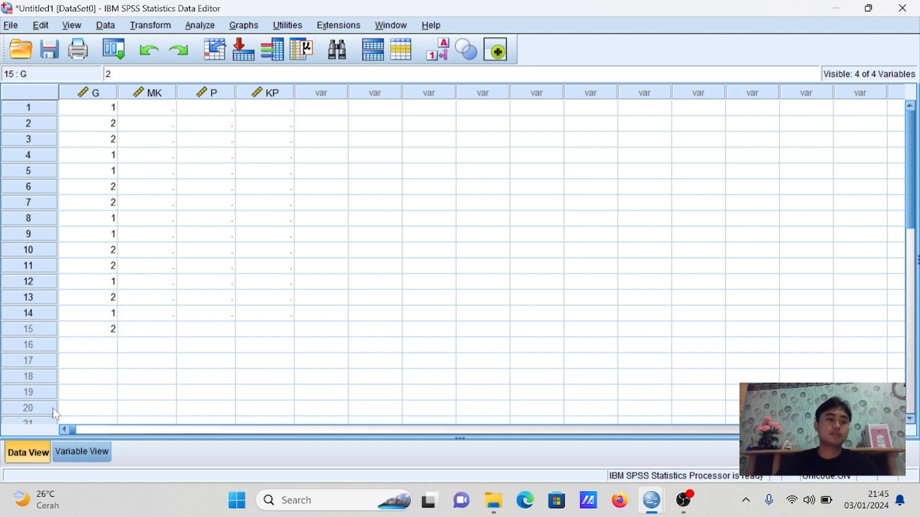
Enter the MK (length of service) values 2, 2, 3, 3 and 1 for cases 1 to 5
click(150, 112)
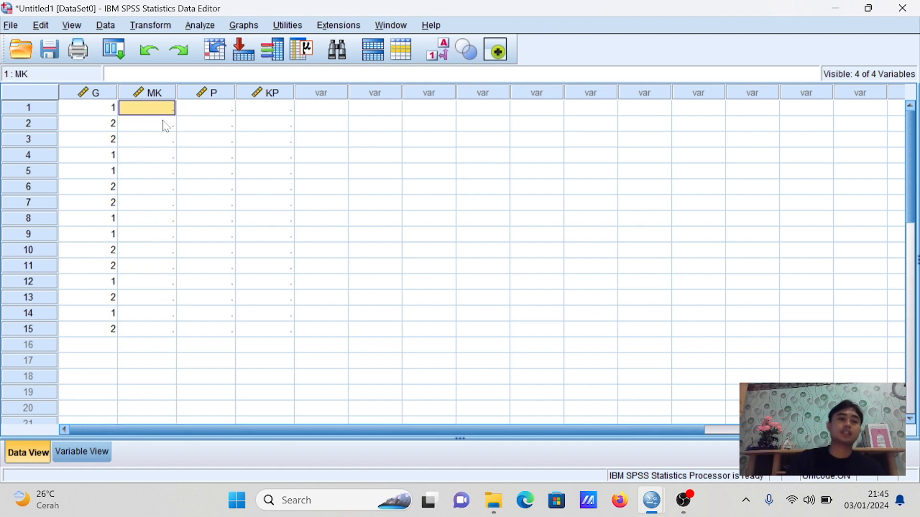
text(2)
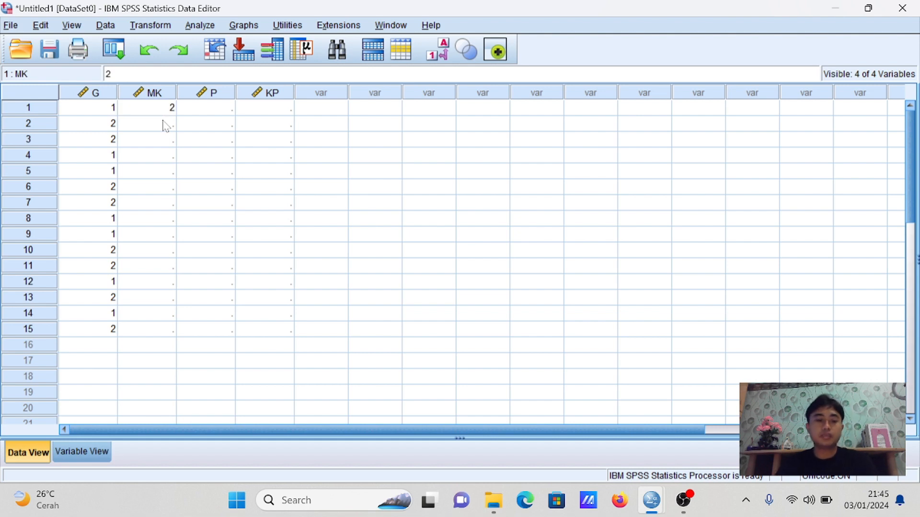
click(166, 124)
text(2)
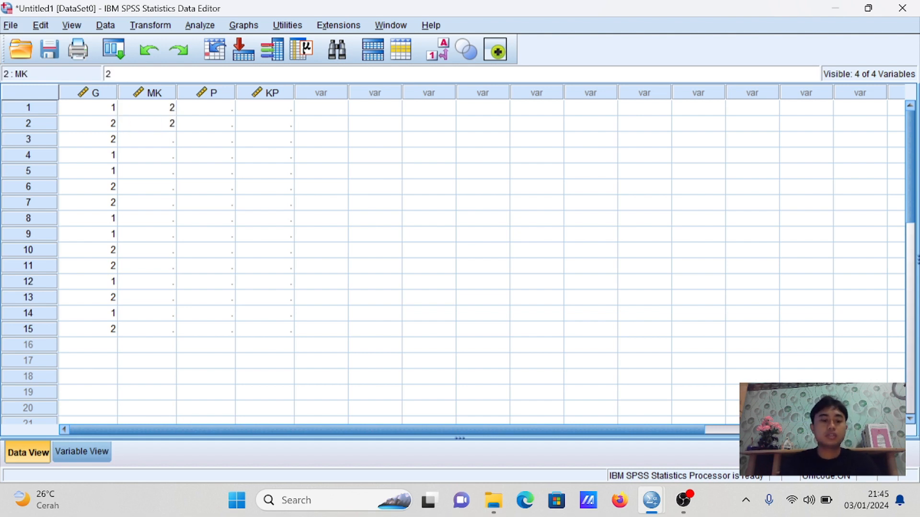
key(Return)
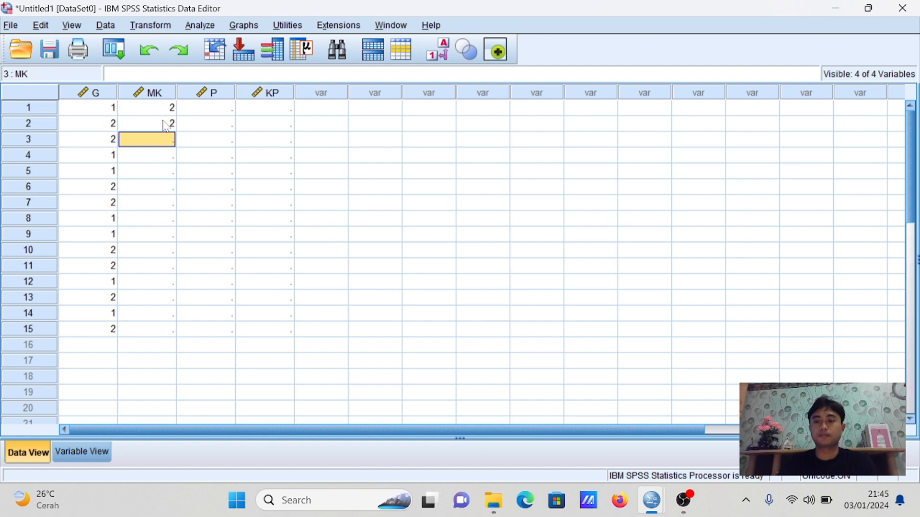
text(3)
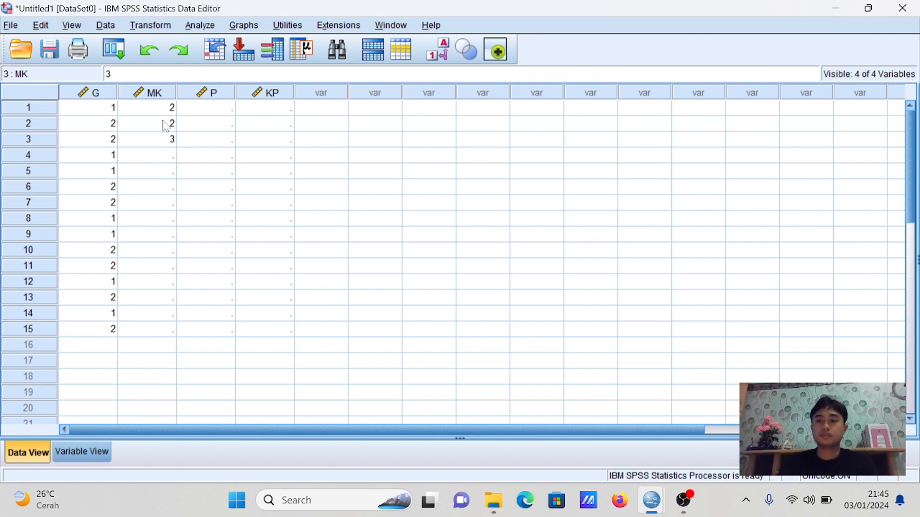
key(Return)
text(3)
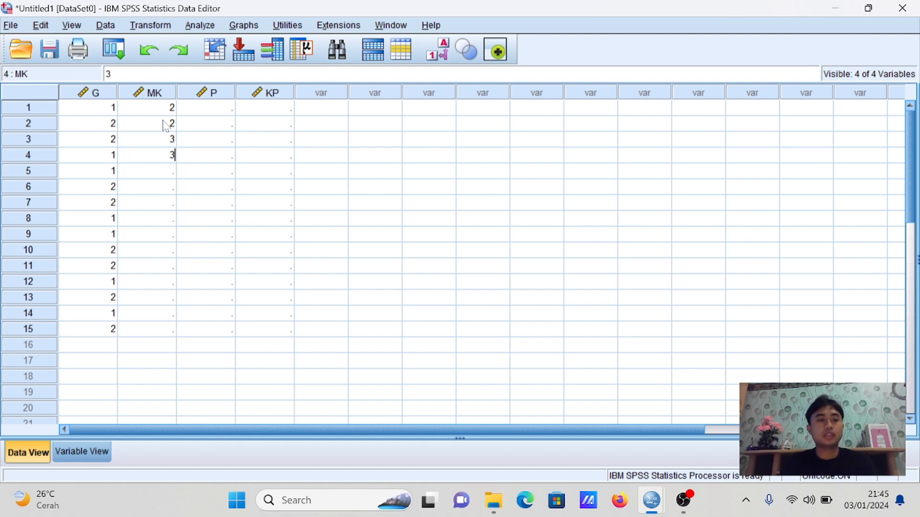
key(Return)
text(1)
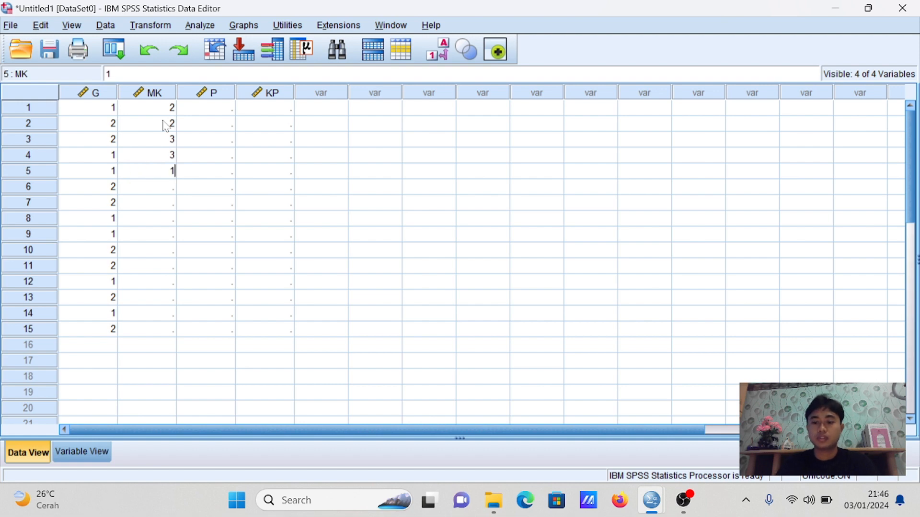
key(Return)
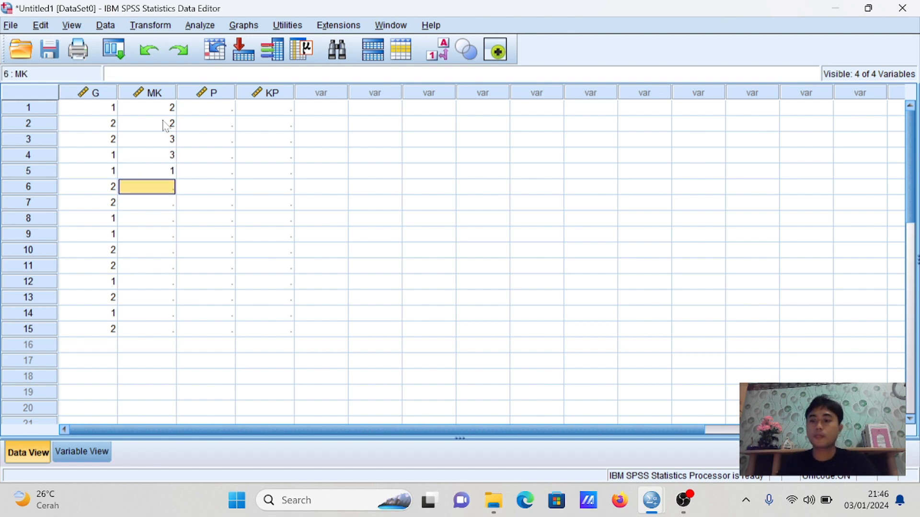
Enter the MK values 2, 3, 2 and 3 for cases 6 to 9
text(2)
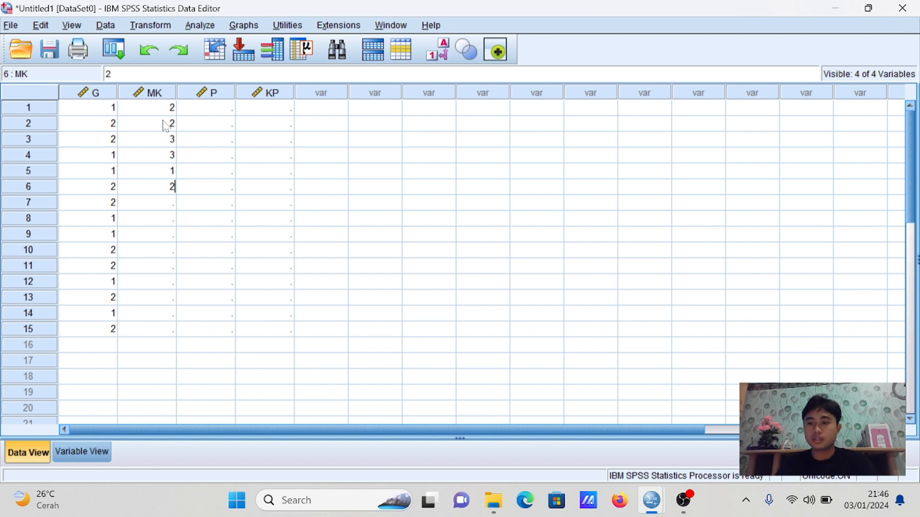
key(Return)
text(3)
key(Return)
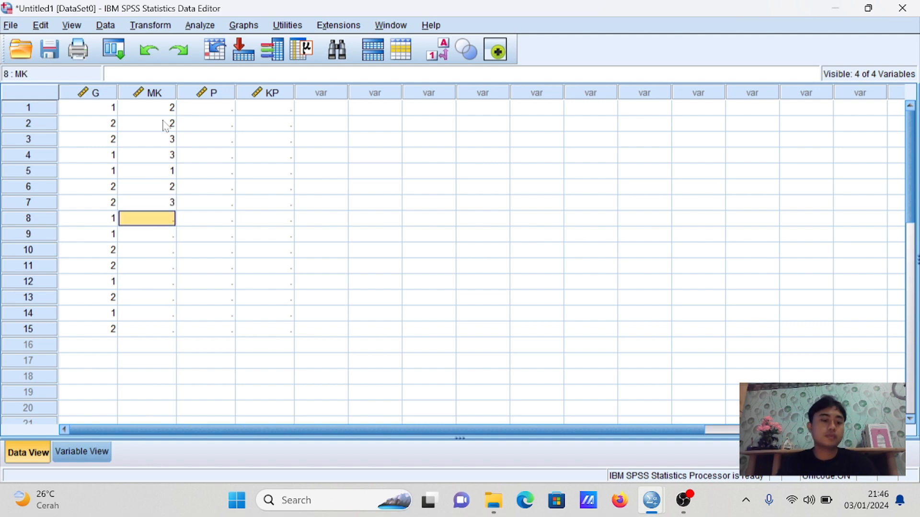
text(2)
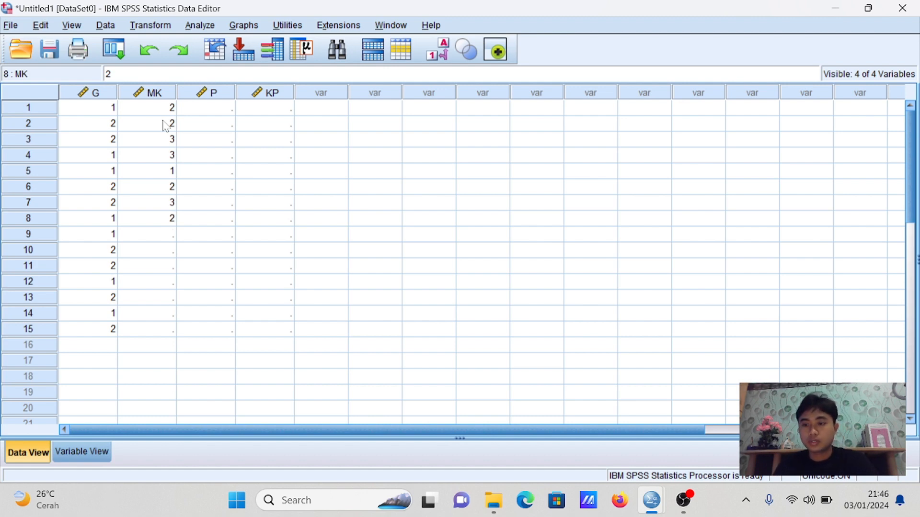
key(Return)
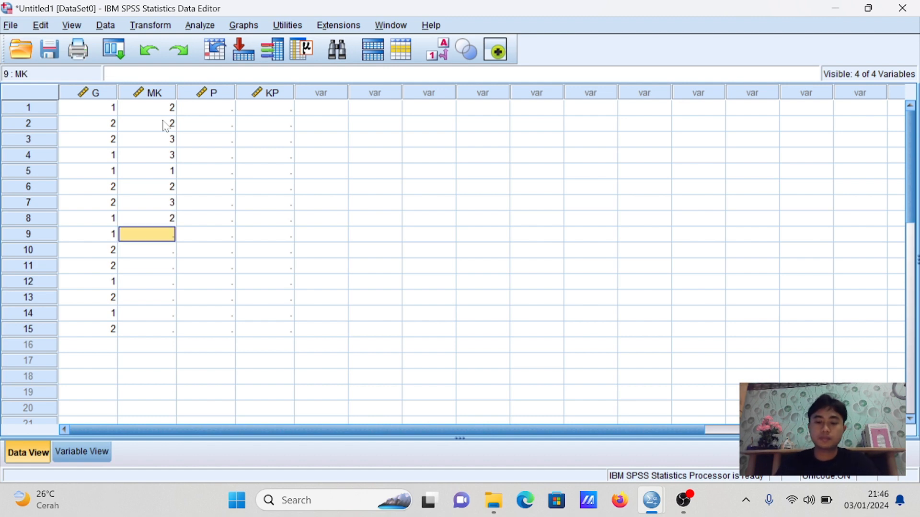
text(3)
key(Return)
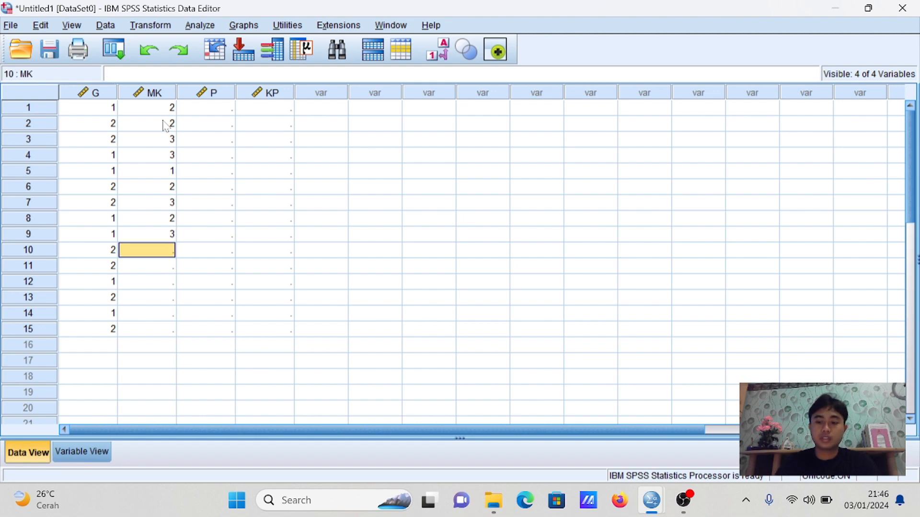
Enter the MK (length of service) values 1, 2, 3, 3, 3 and 3 for cases 10 to 15
text(1)
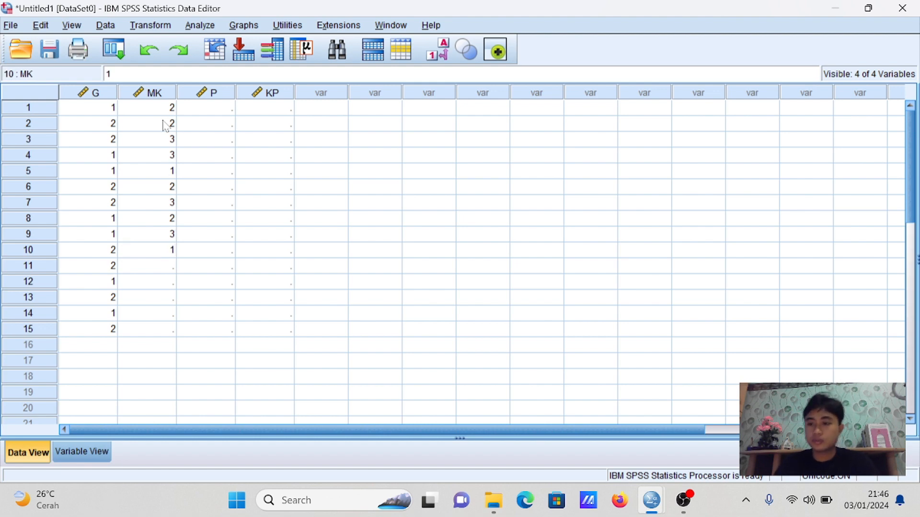
key(Return)
text(2)
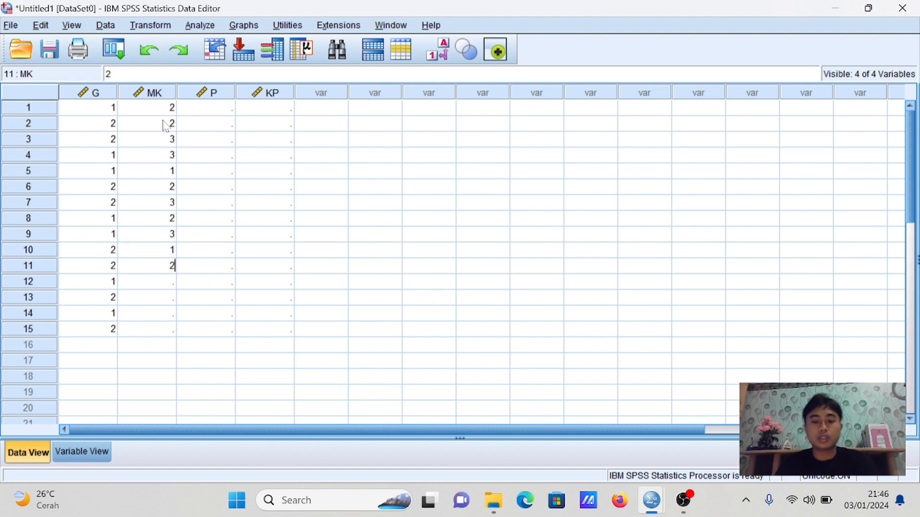
key(Return)
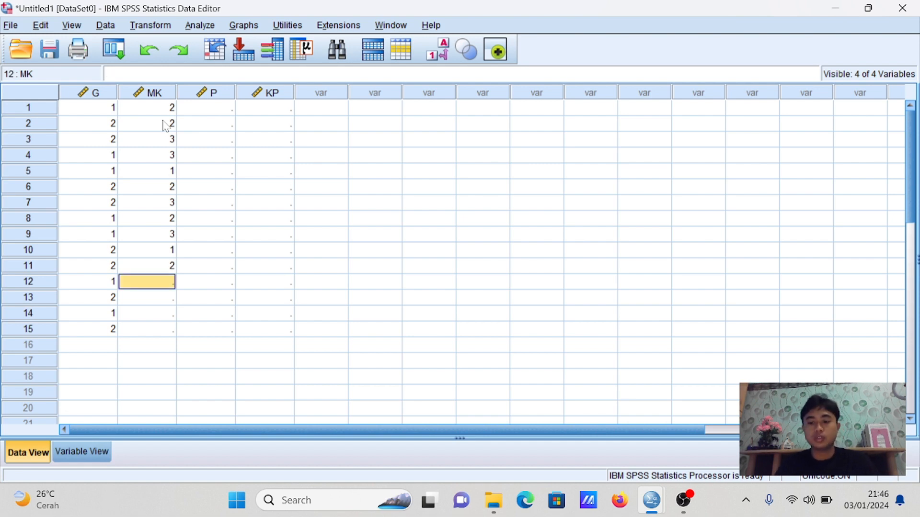
text(3)
key(Return)
text(3)
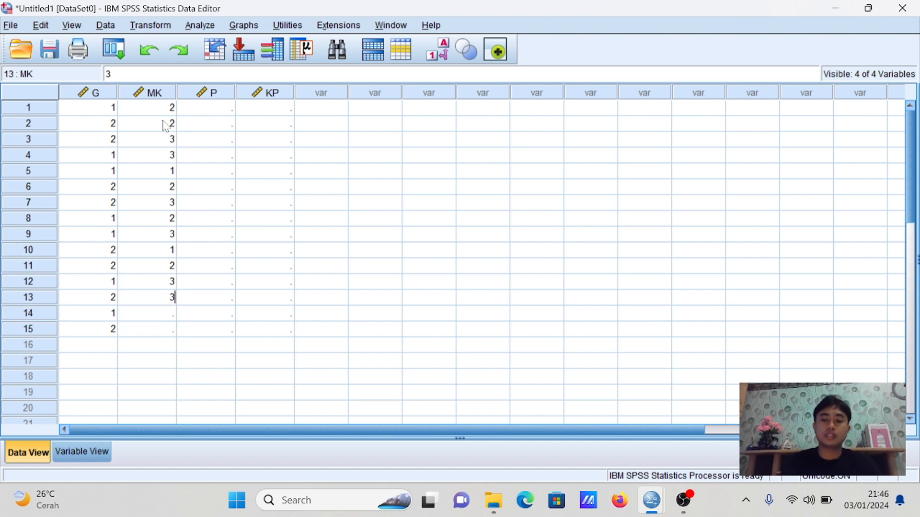
key(Return)
text(3)
key(Return)
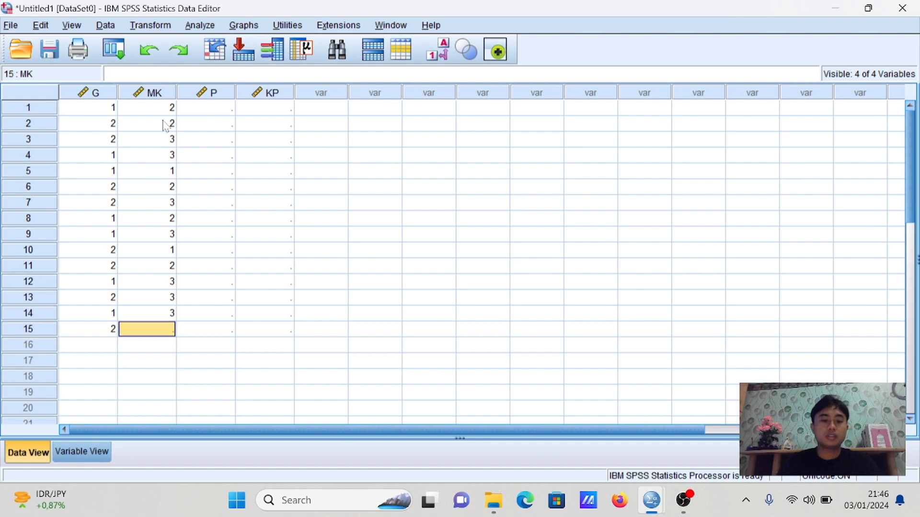
text(3)
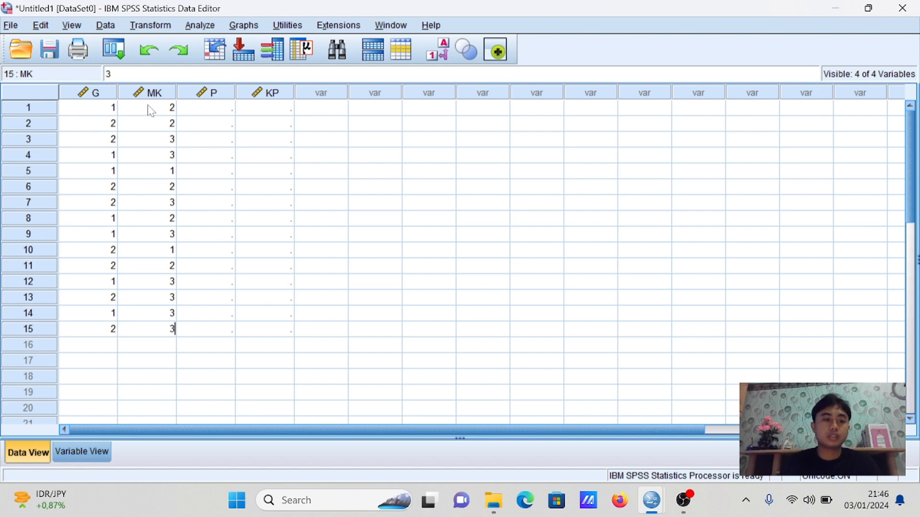
Enter the P (education) values 4, 2, 3, 4 and 5 for cases 1 to 5
click(232, 110)
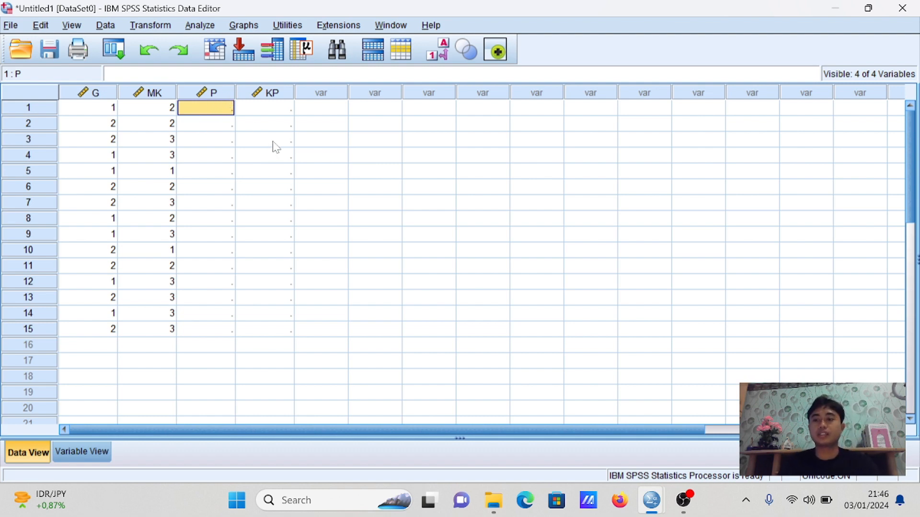
text(4)
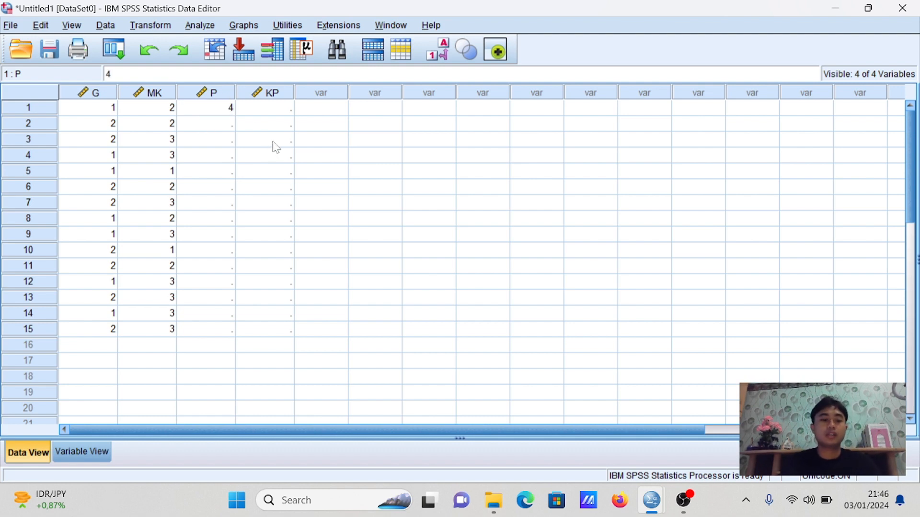
key(Return)
text(2)
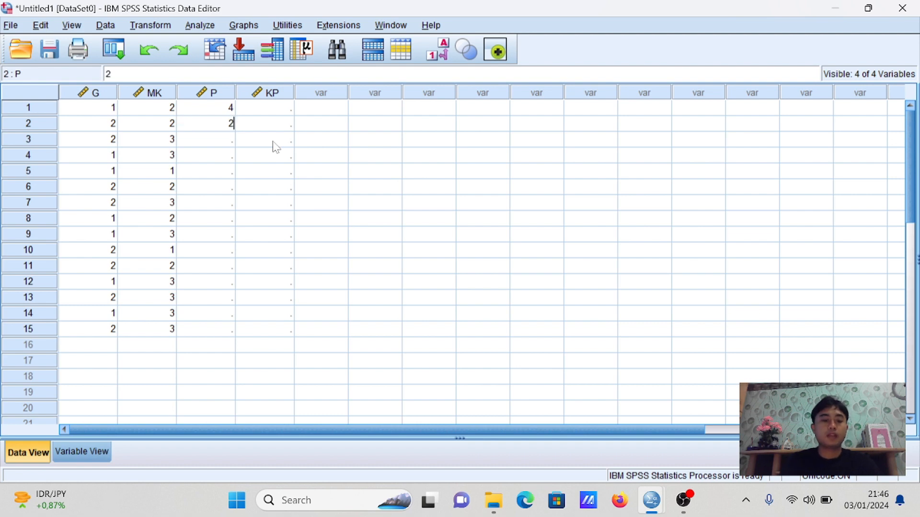
key(Return)
text(3)
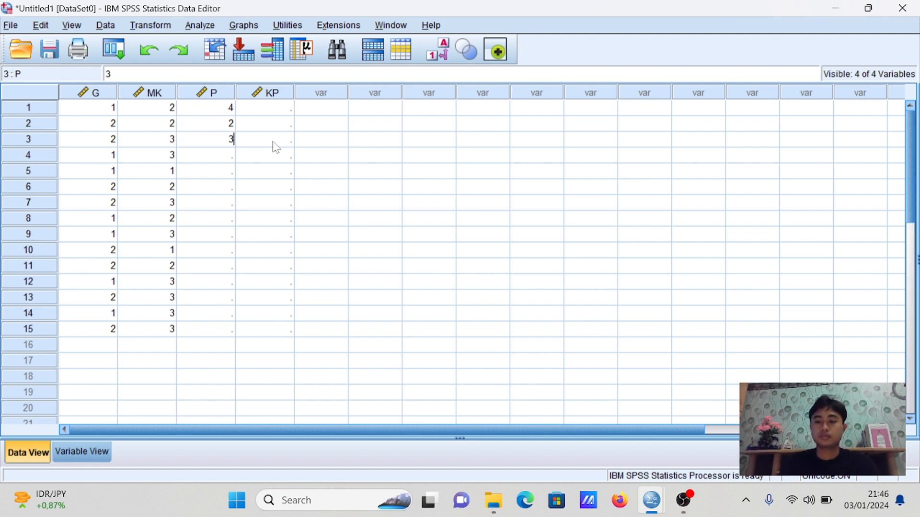
key(Return)
text(4)
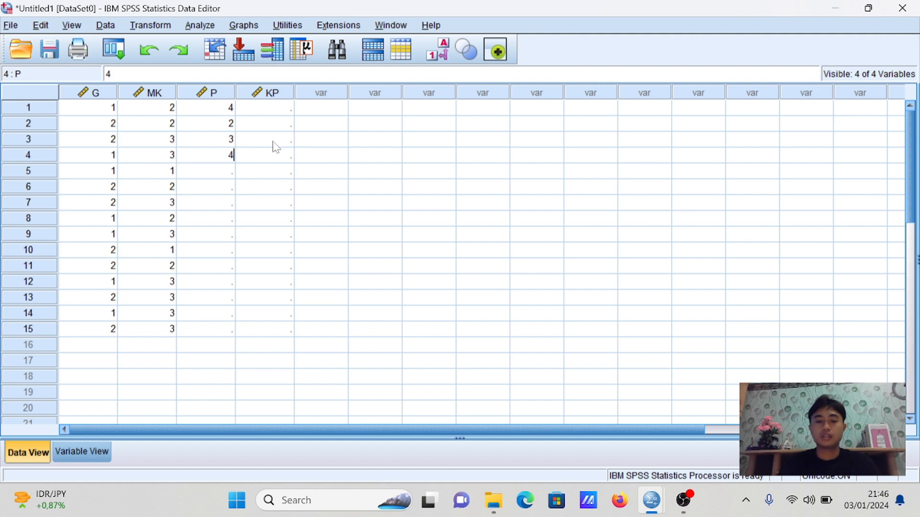
key(Return)
text(5)
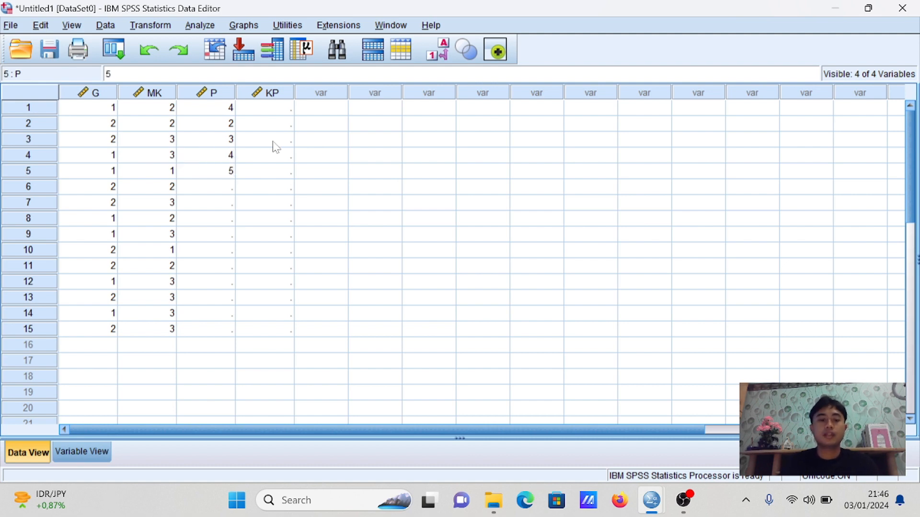
key(Return)
Enter the P values 1, 3, 3, 4 and 5 for cases 6 to 10
text(1)
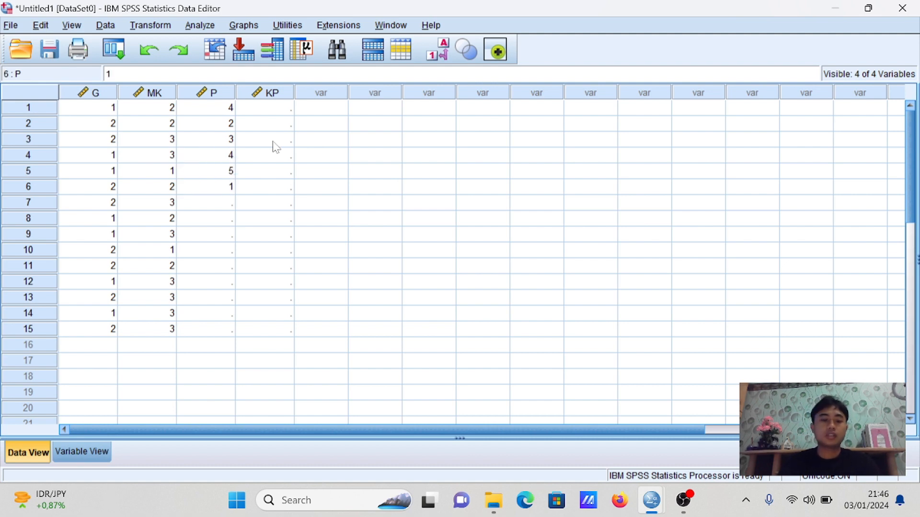
key(Return)
text(3)
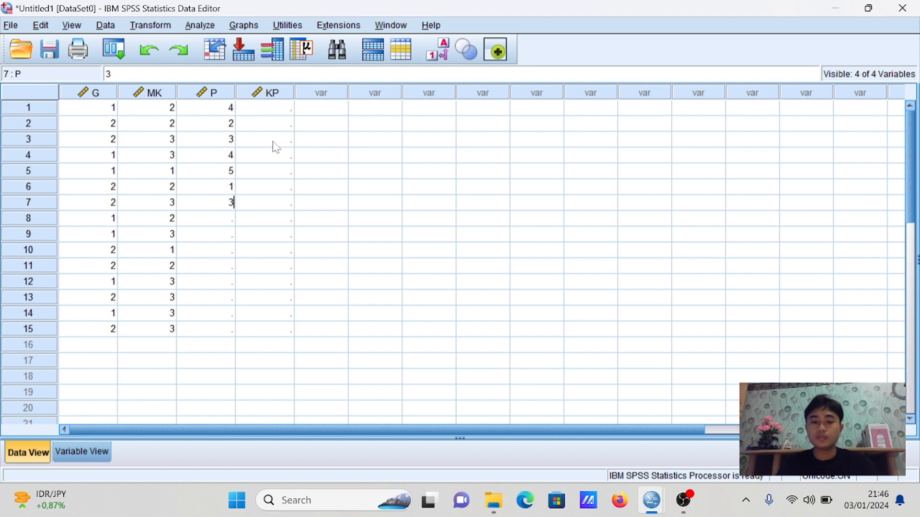
key(Return)
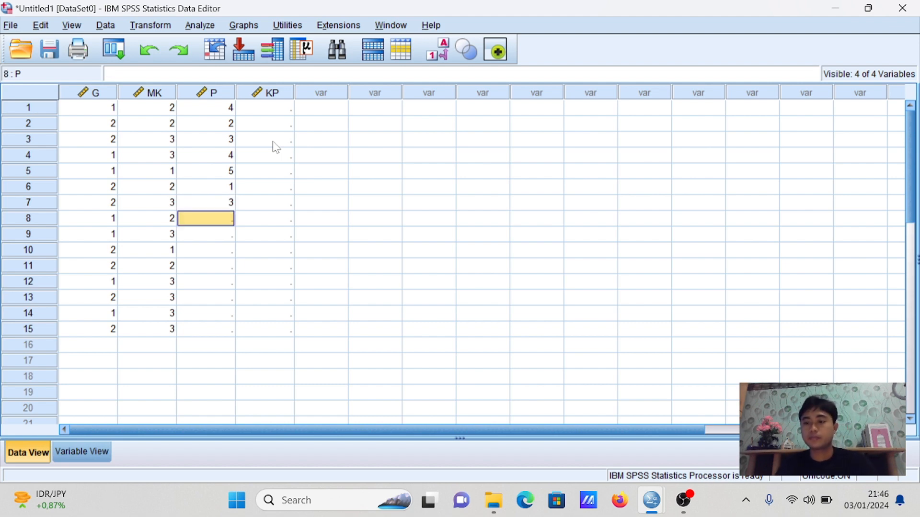
text(3)
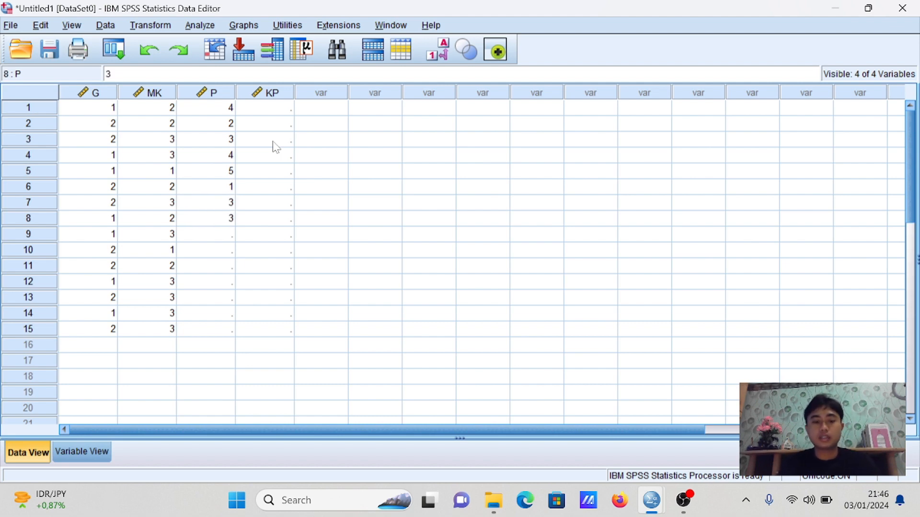
key(Return)
text(4)
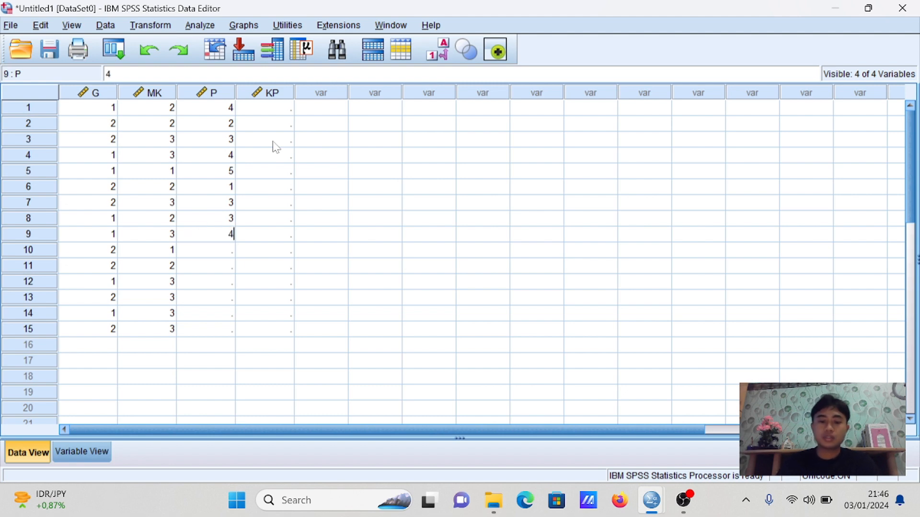
key(Return)
text(5)
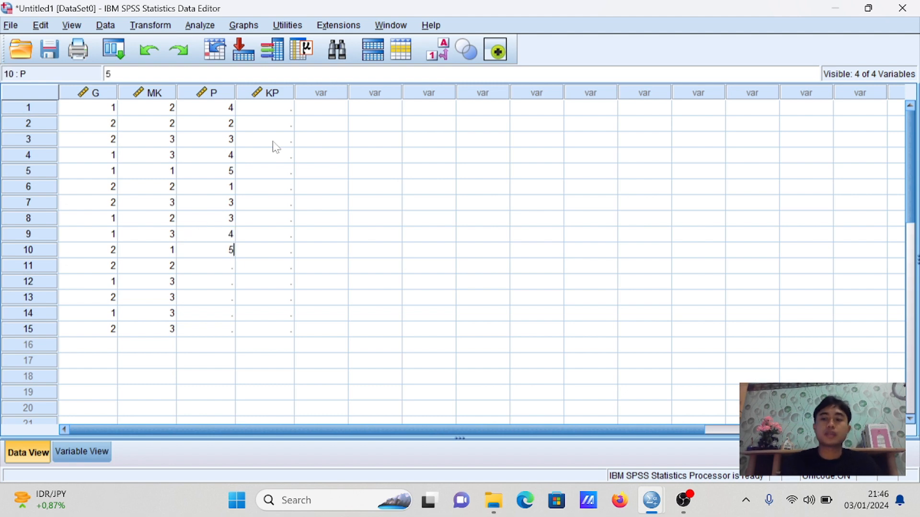
key(Return)
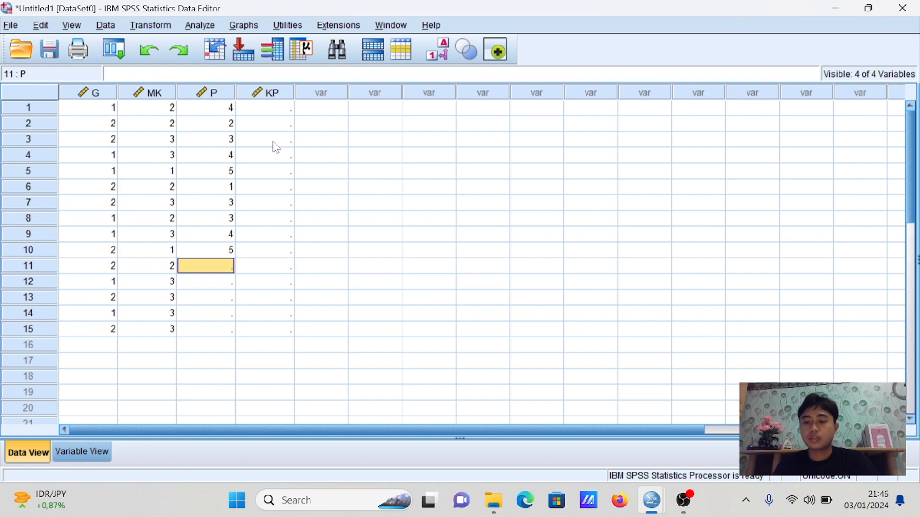
Enter the P values 3, 3, 1, 2 and 5 for cases 11 to 15
text(3)
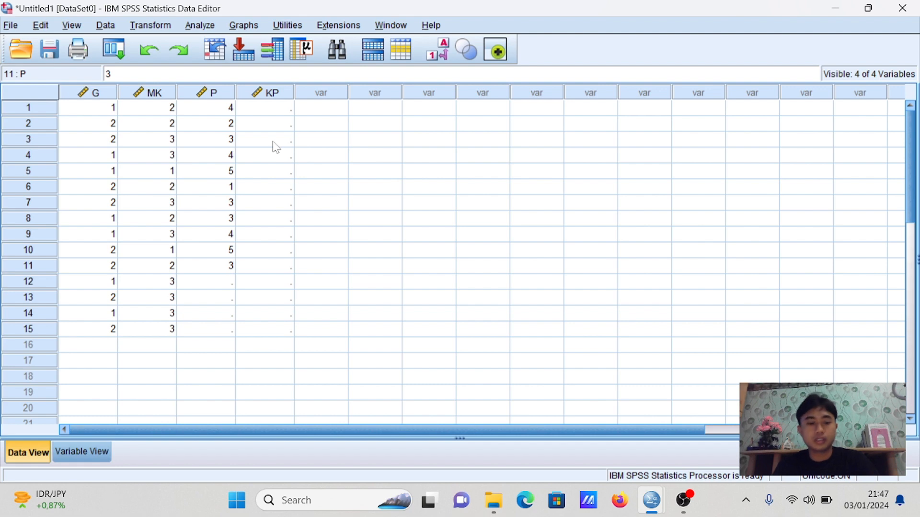
key(Return)
text(3)
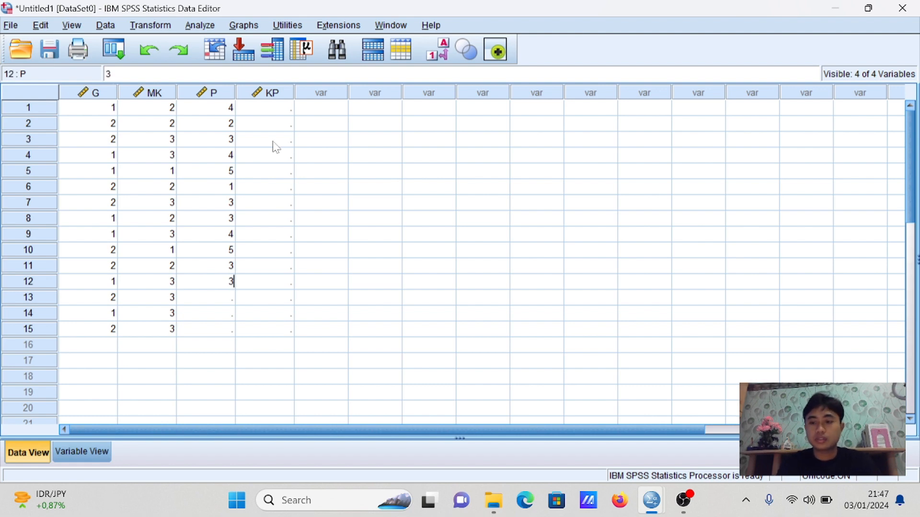
key(Return)
text(1)
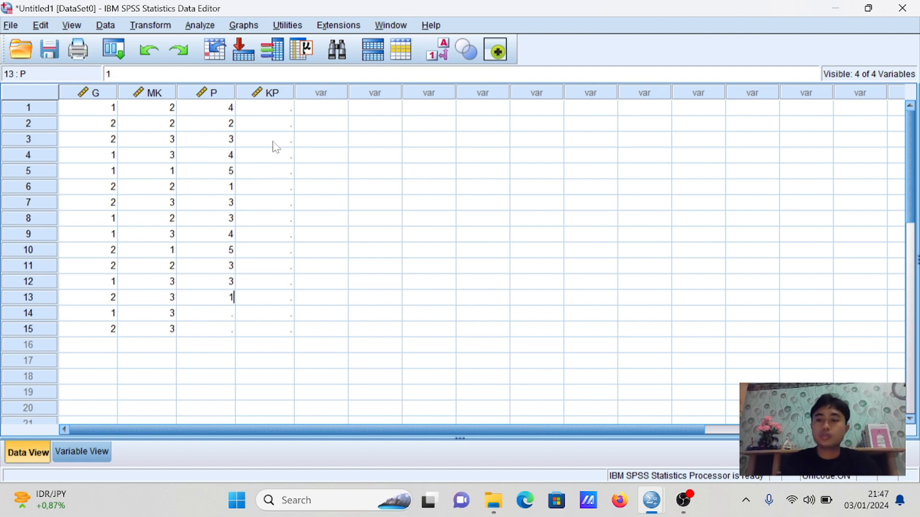
key(Return)
text(2)
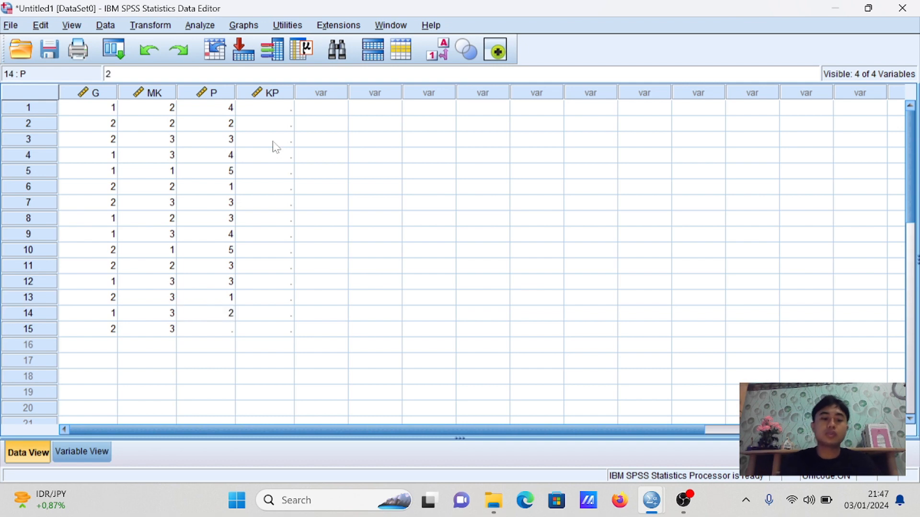
key(Return)
text(5)
Enter the KP (employee performance) values 90, 80 and 86 for cases 1 to 3
click(279, 111)
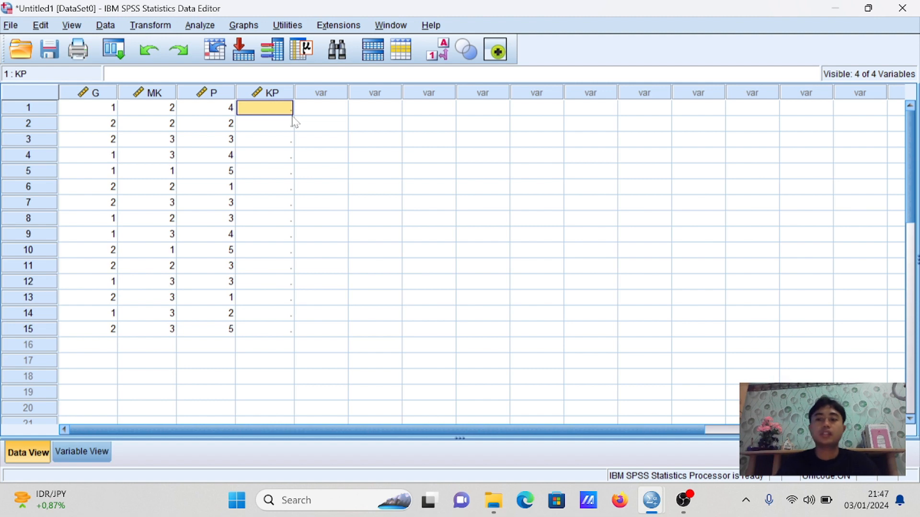
text(90)
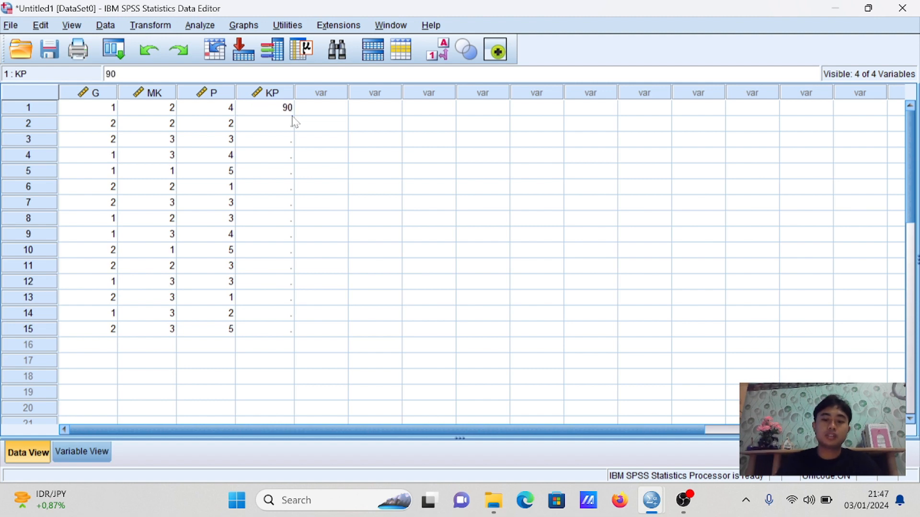
key(Return)
text(80)
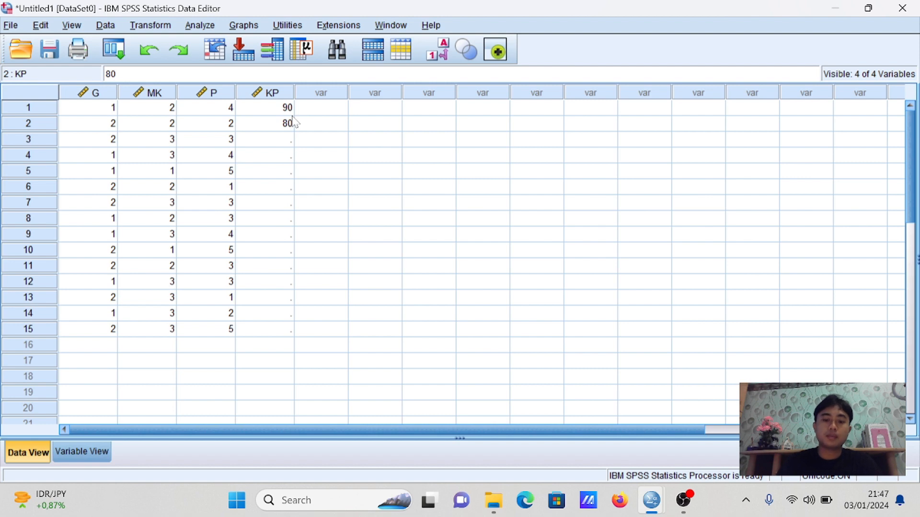
key(Return)
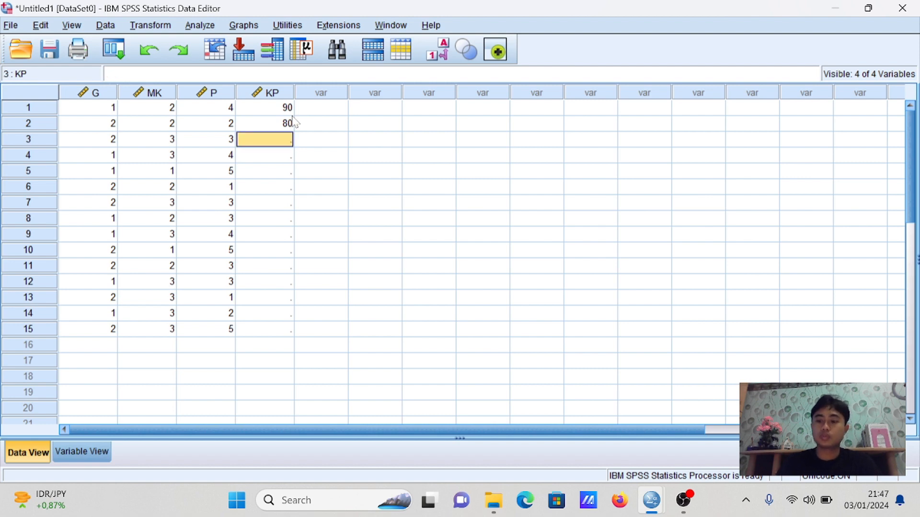
text(86)
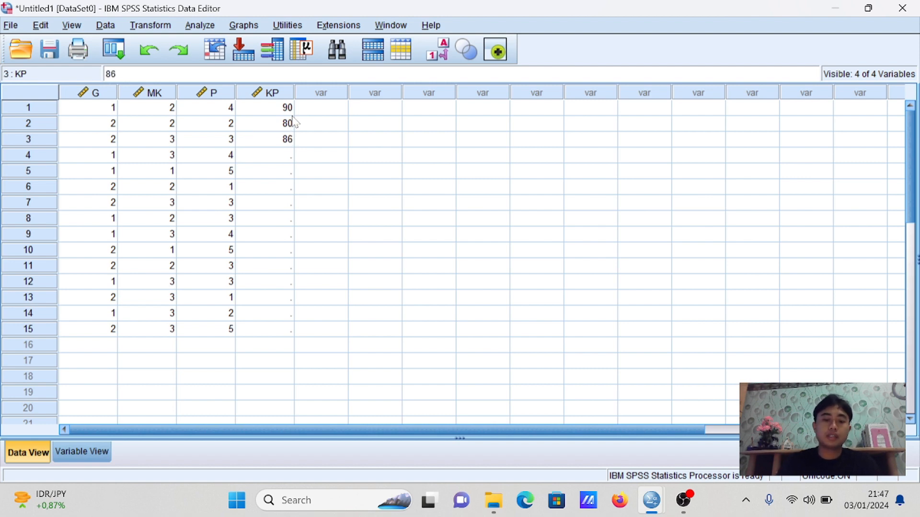
key(Return)
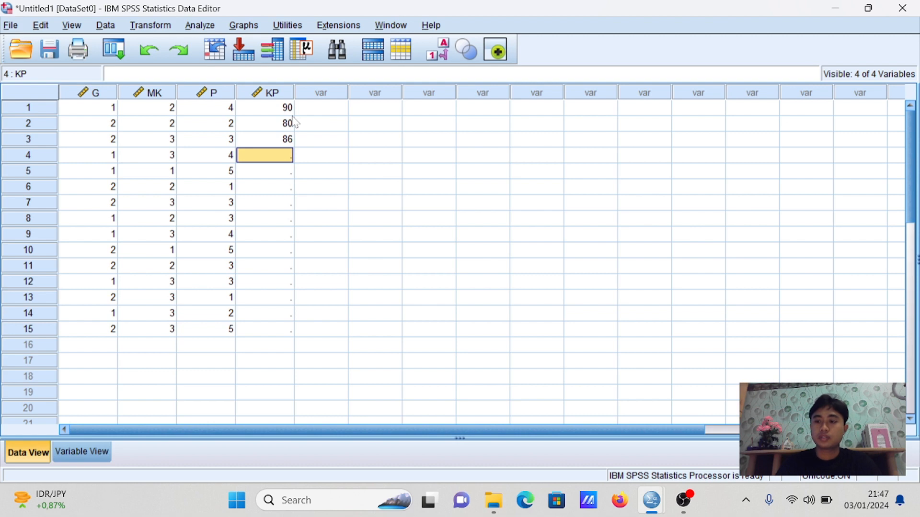
Enter the KP values 93, 75 and 65 for cases 4 to 6
text(93)
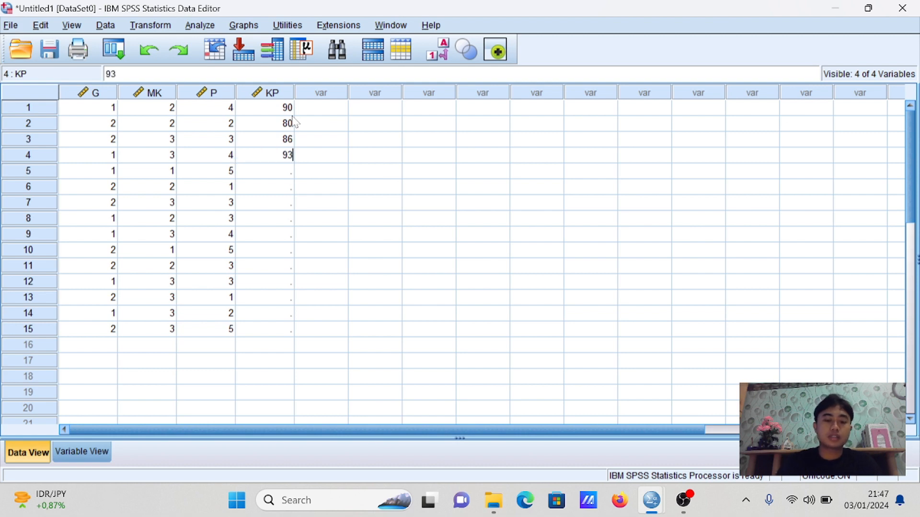
key(Return)
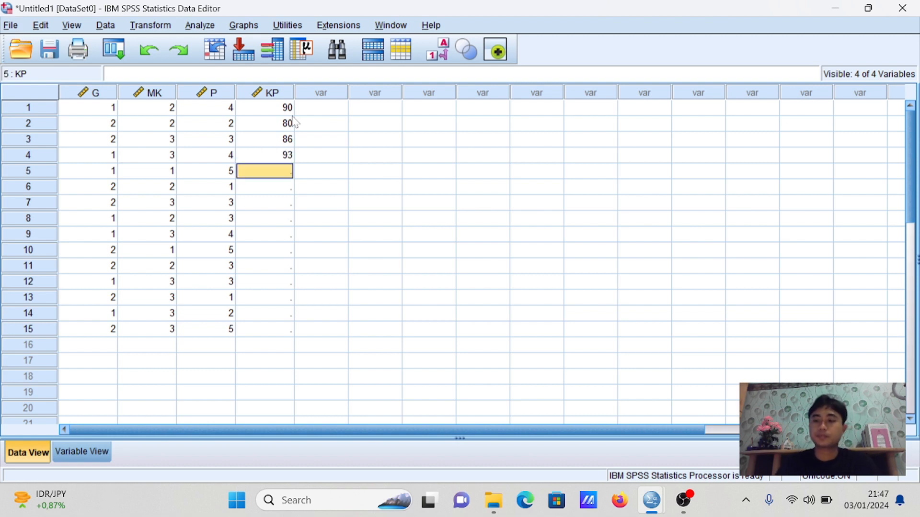
text(75)
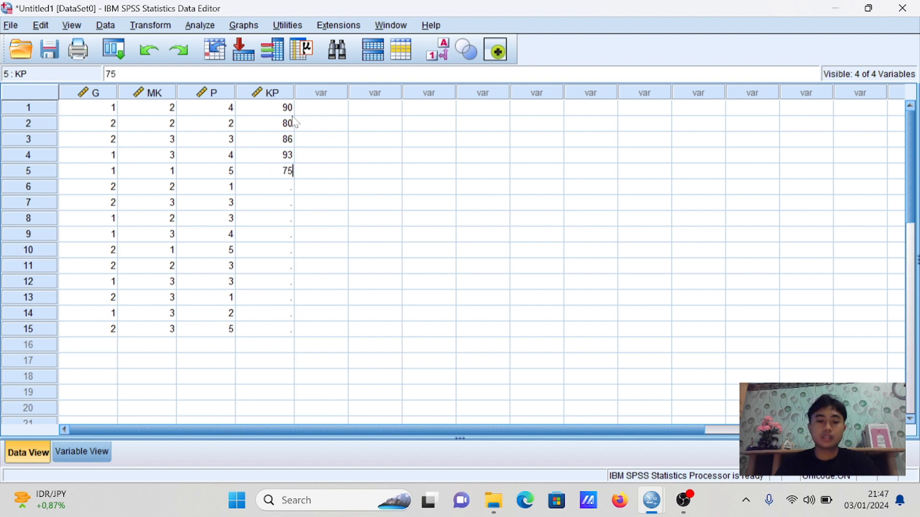
key(Return)
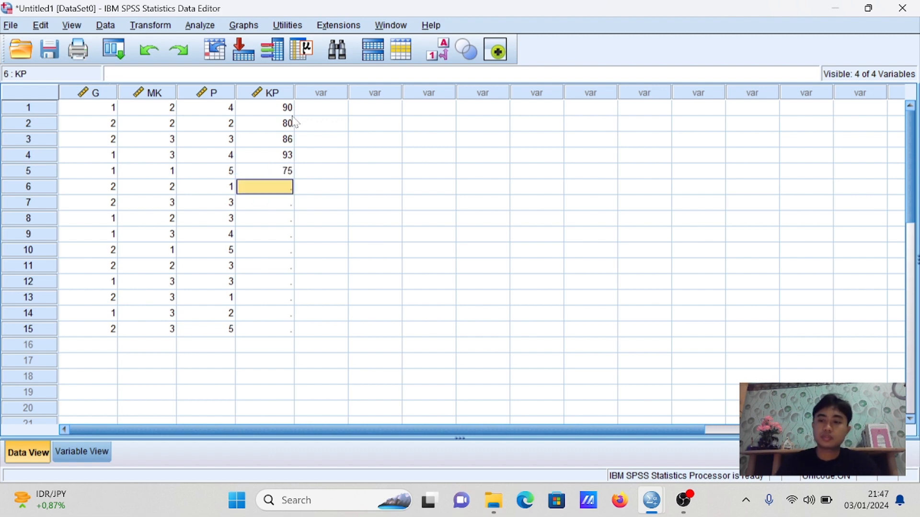
text(65)
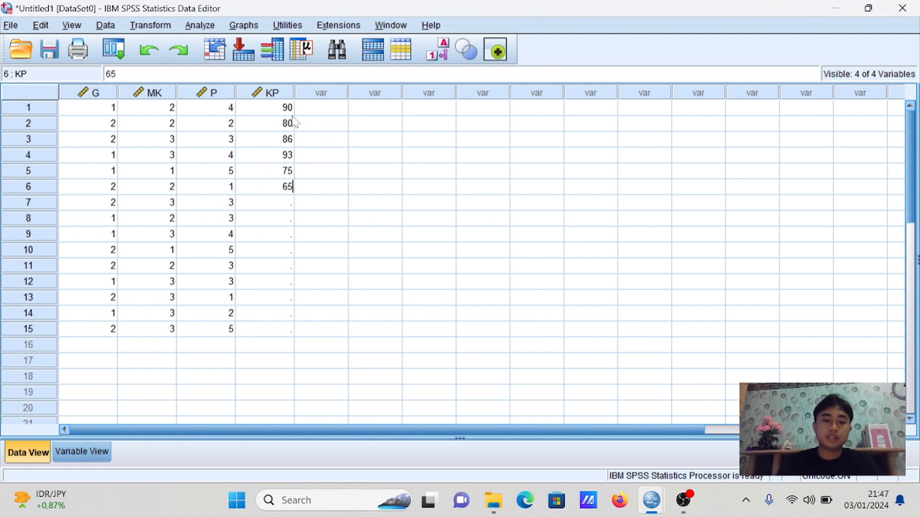
key(Return)
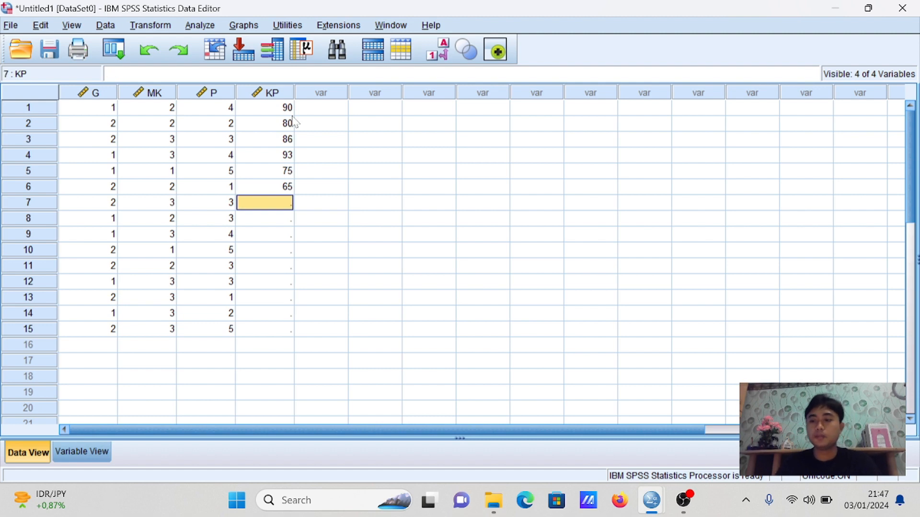
Enter the KP values 85, 72 and 92 for cases 7 to 9
text(85)
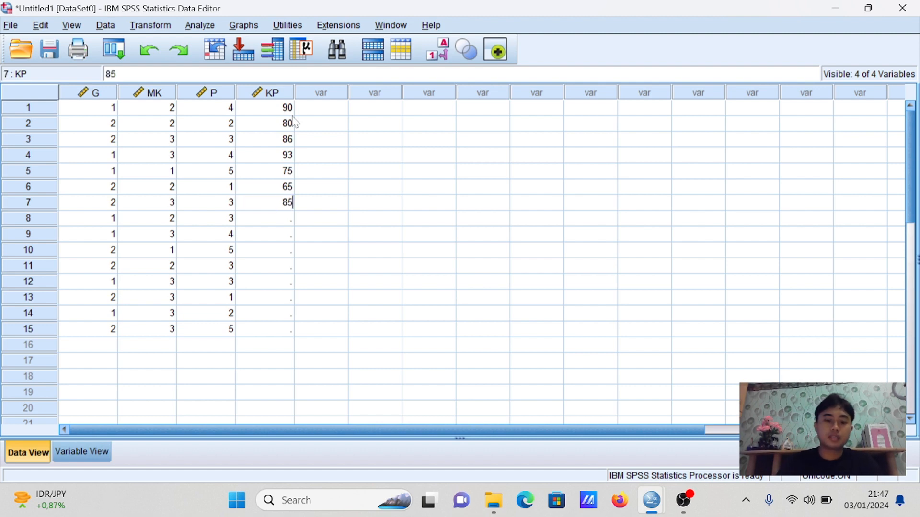
key(Return)
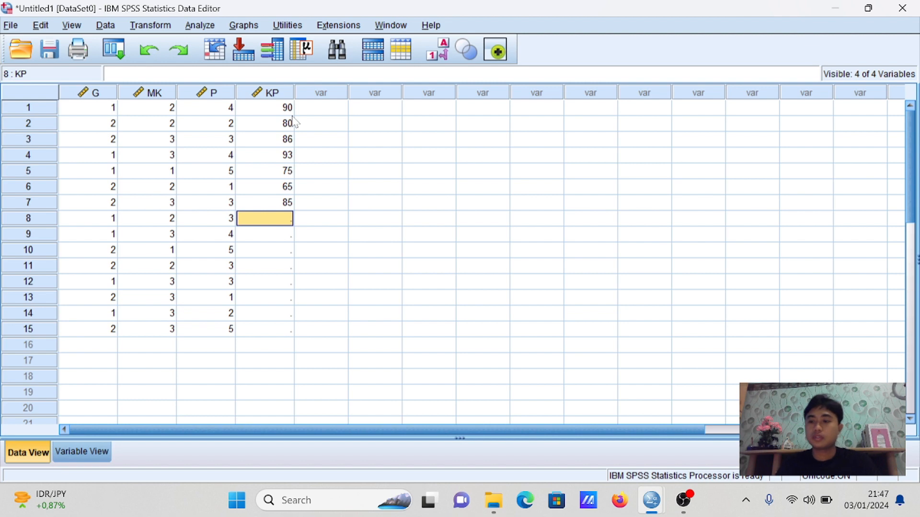
text(72)
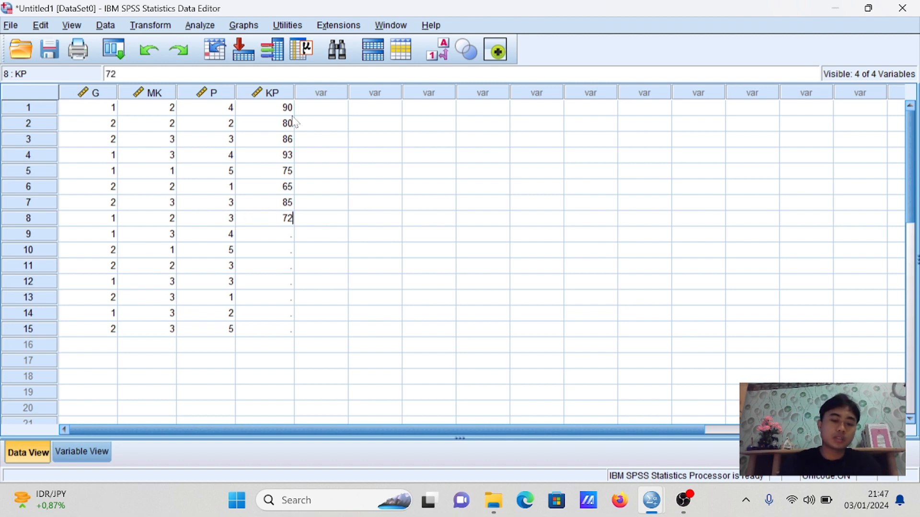
key(Return)
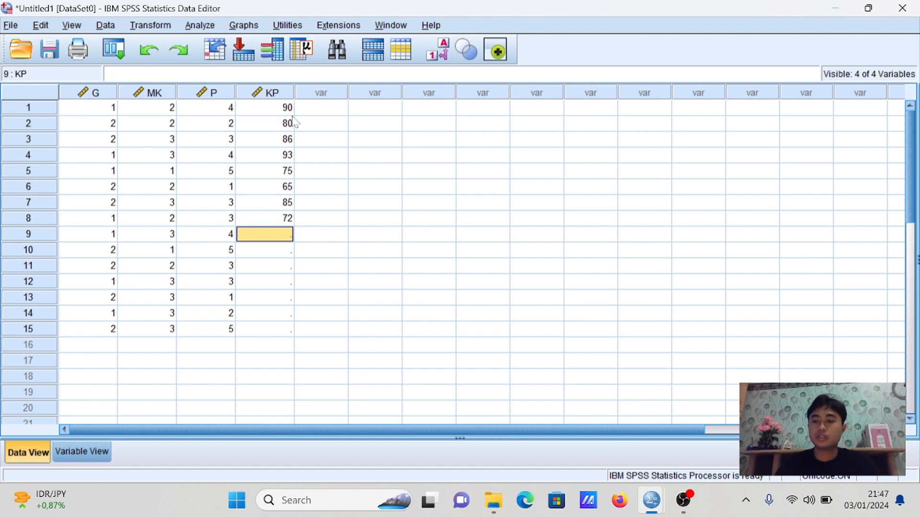
text(92)
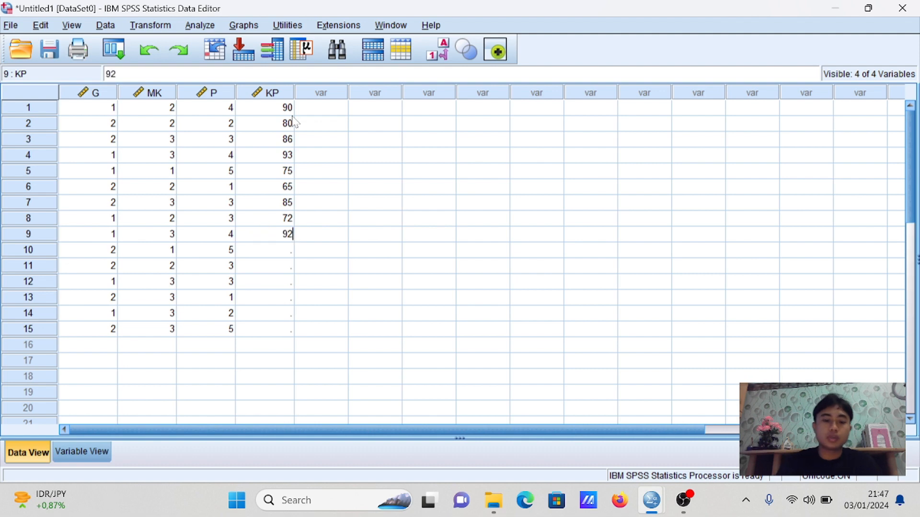
key(Return)
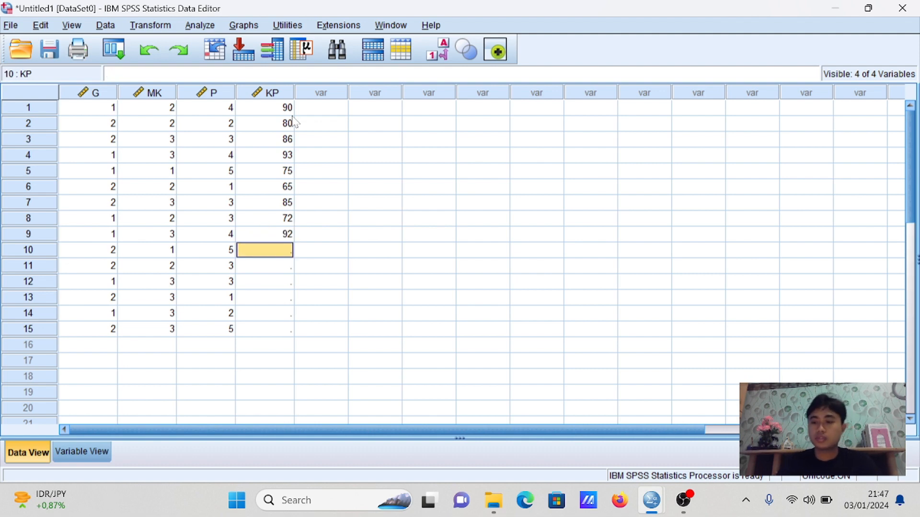
Enter the KP values 82, 80 and 87 for cases 10 to 12
text(82)
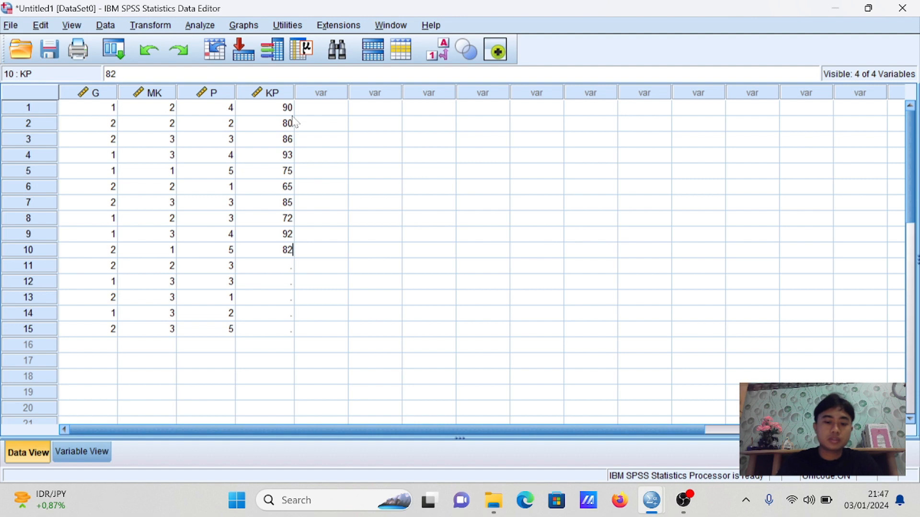
key(Return)
text(80)
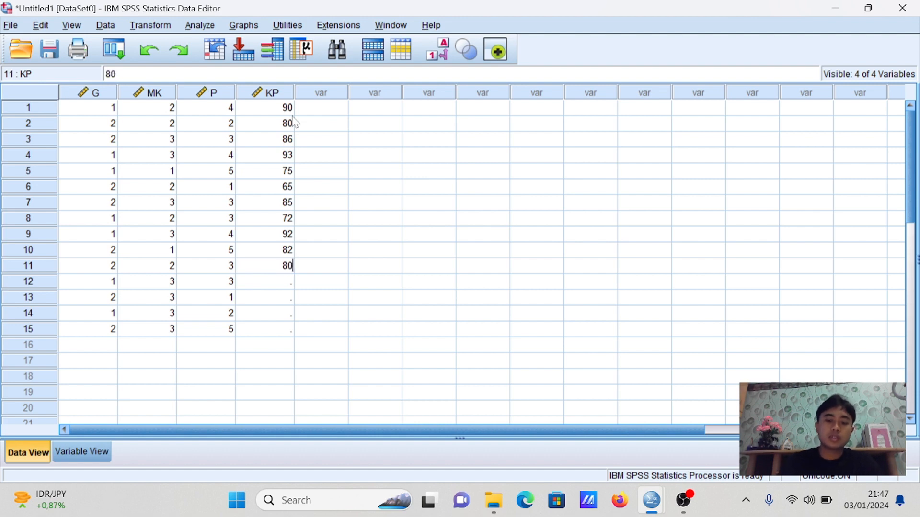
key(Return)
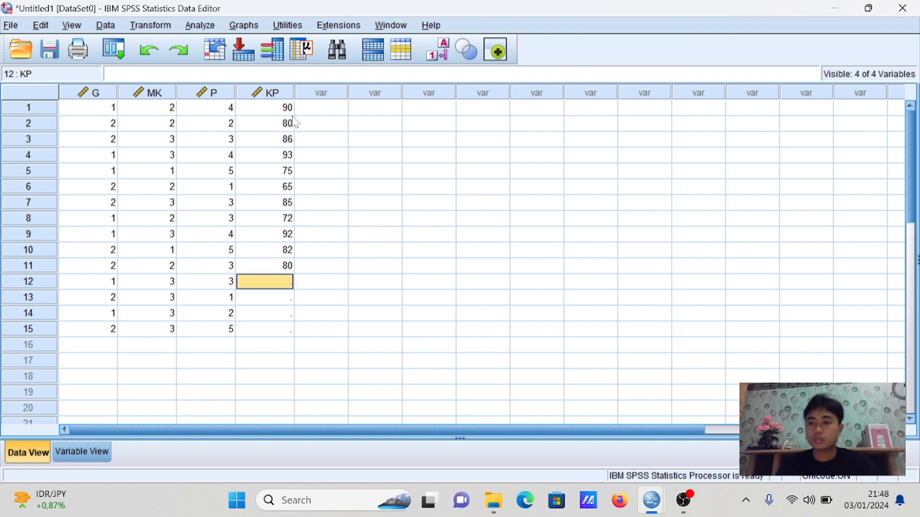
text(87)
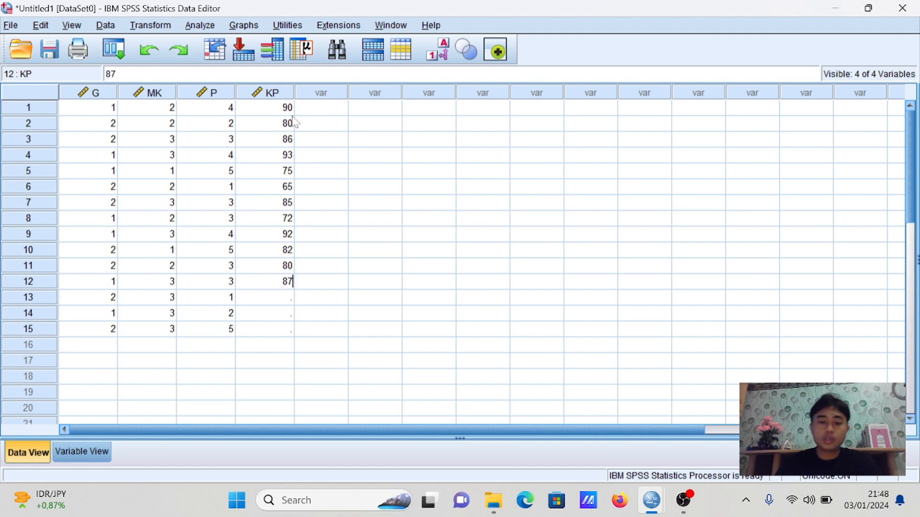
key(Return)
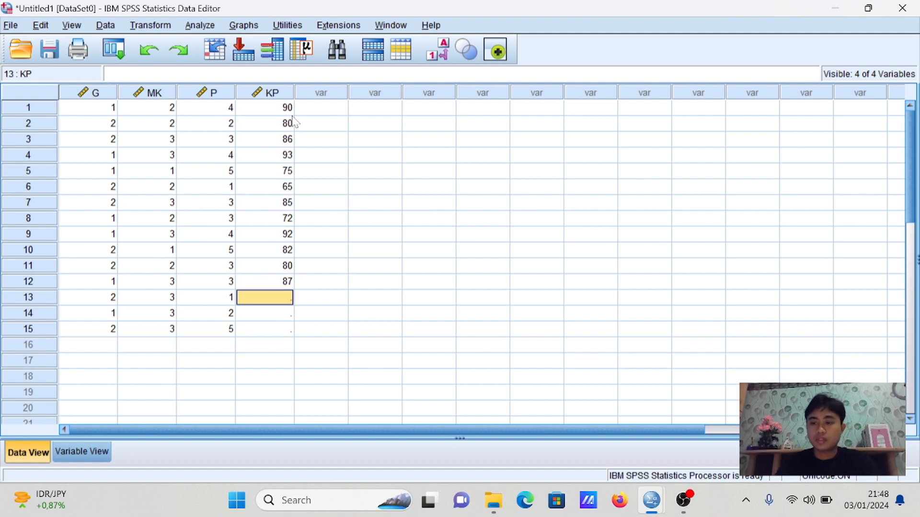
Enter the KP values 68, 76 and 79 for cases 13 to 15
text(68)
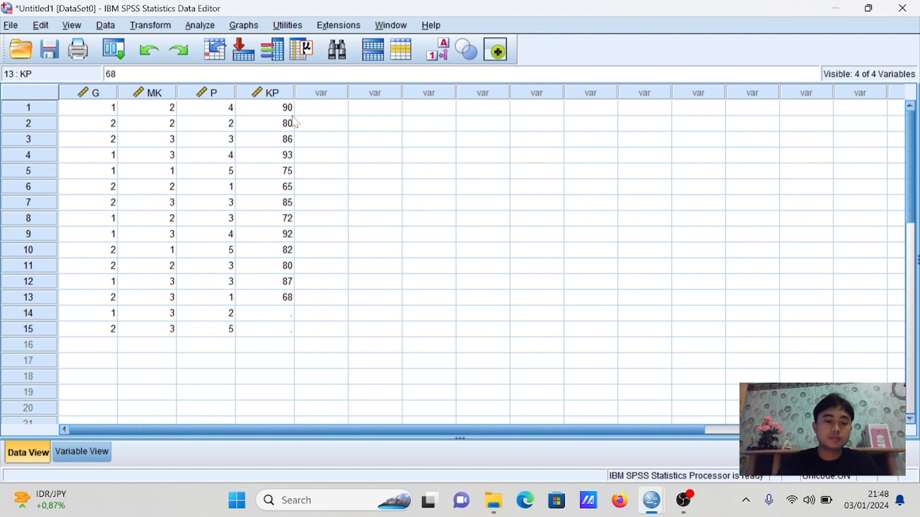
key(Return)
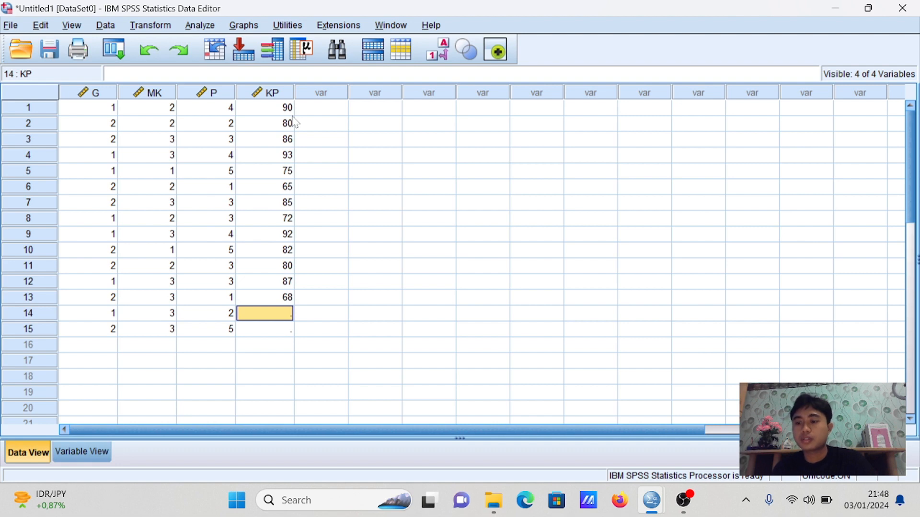
text(76)
key(Return)
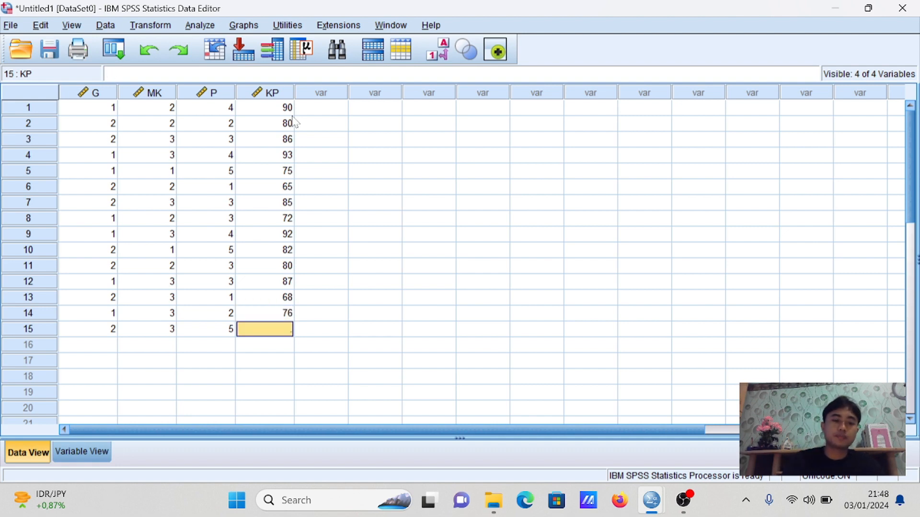
text(79)
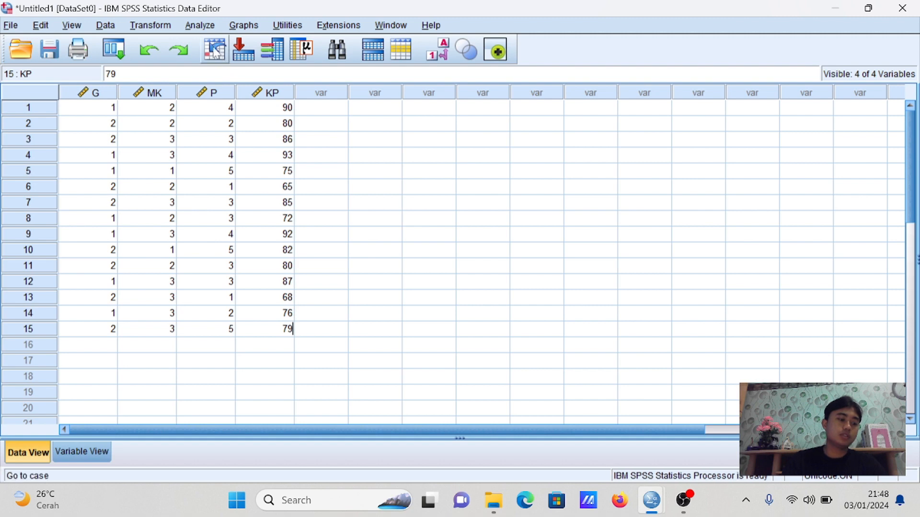
Start a linear regression analysis with Kinerja pegawai [KP] as the dependent variable
click(210, 27)
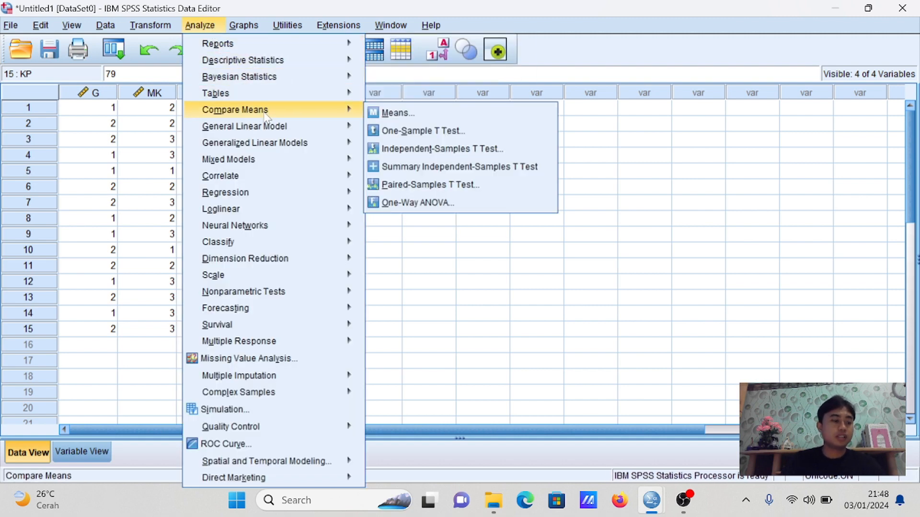
mouse_move(283, 130)
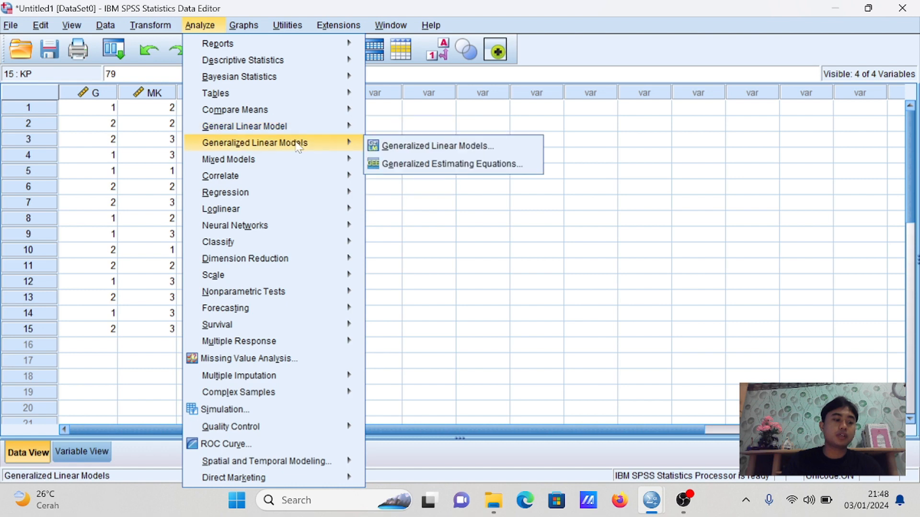
mouse_move(263, 166)
mouse_move(259, 194)
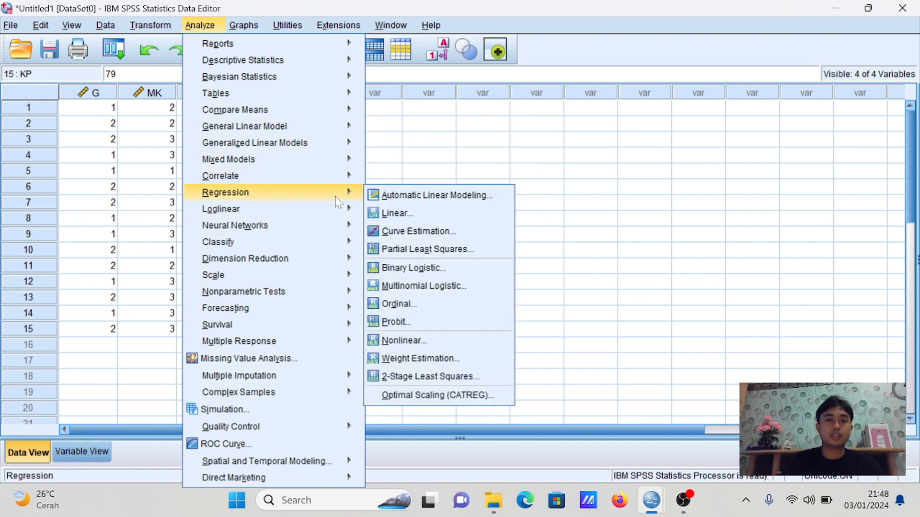
click(422, 216)
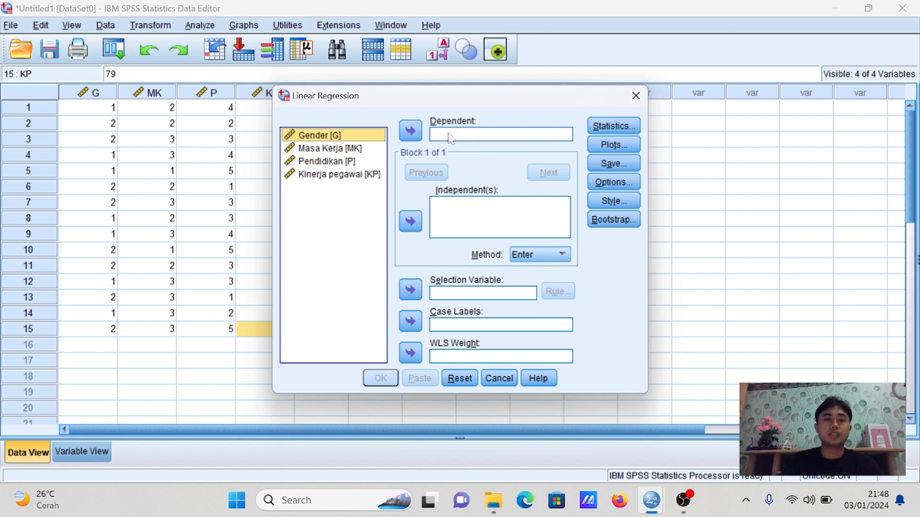
click(330, 176)
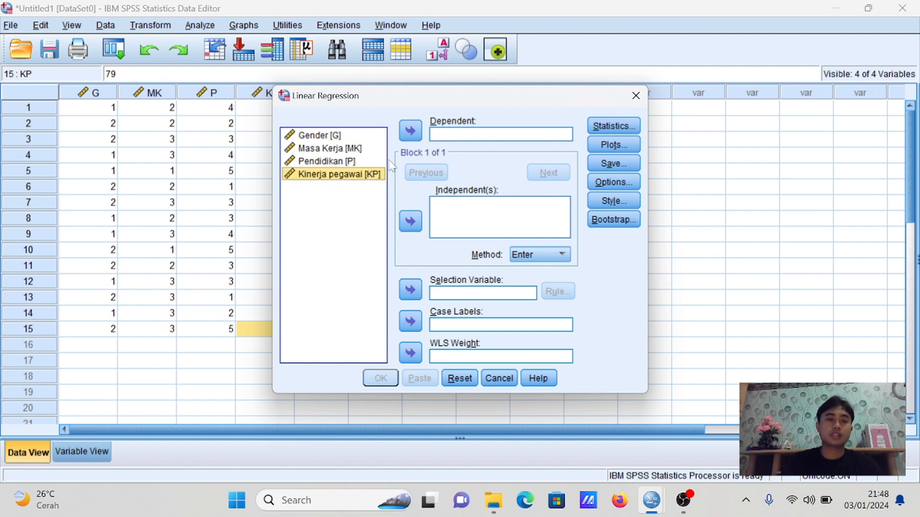
click(410, 131)
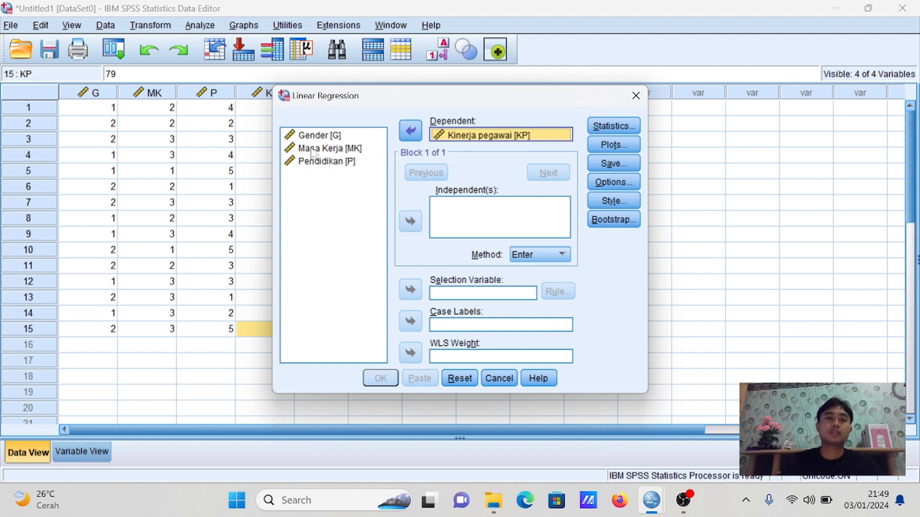
Add Gender [G], Masa Kerja [MK] and Pendidikan [P] as the independent variables of the regression
click(351, 163)
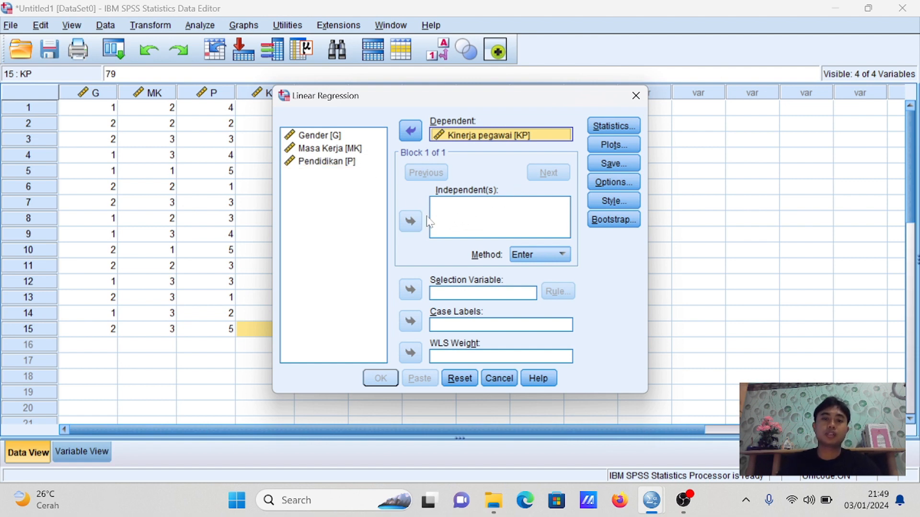
click(367, 137)
click(415, 220)
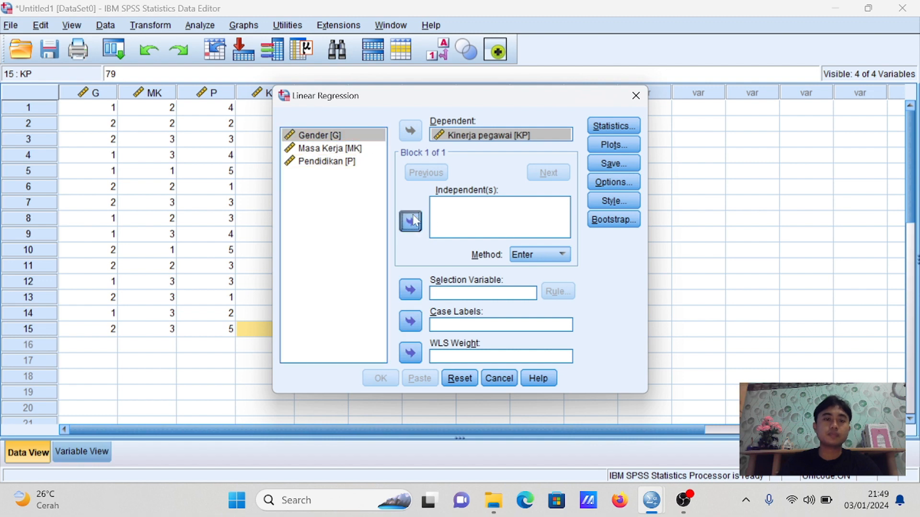
click(334, 149)
click(410, 221)
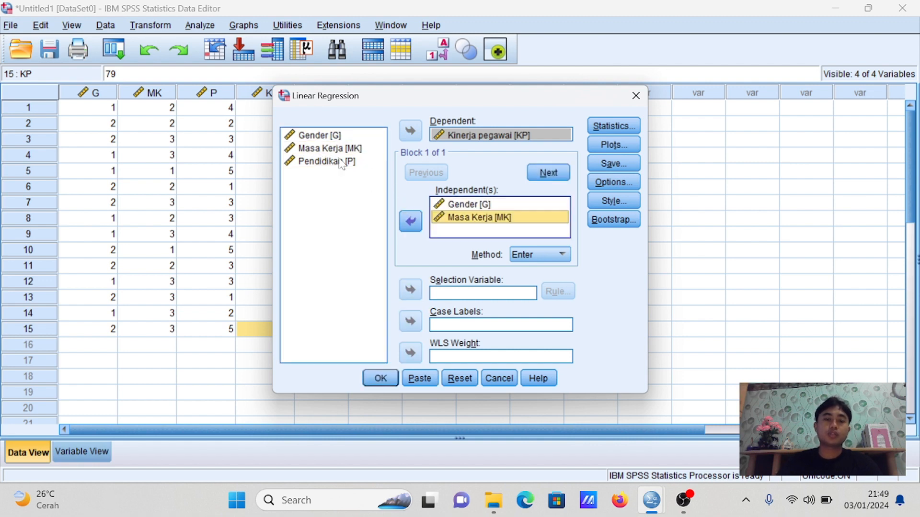
click(338, 161)
click(410, 221)
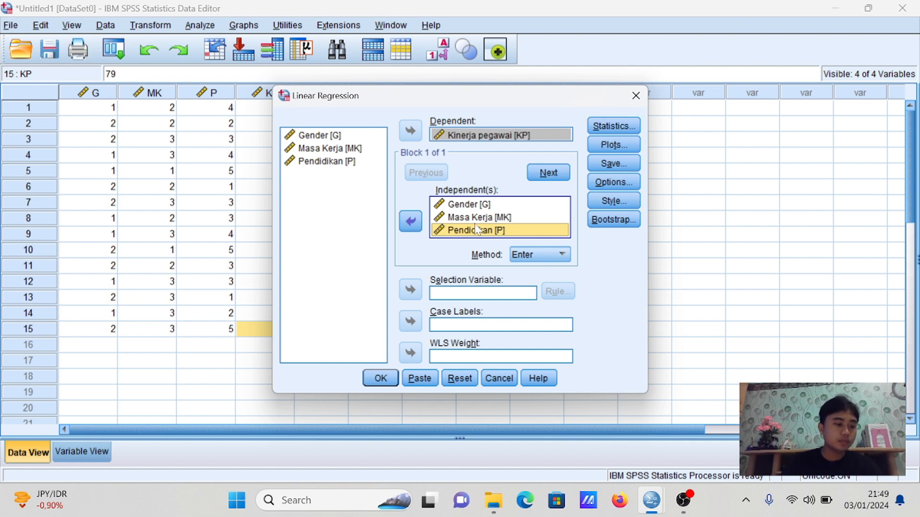
Include descriptives, collinearity diagnostics, Durbin-Watson and casewise diagnostics in the regression statistics
click(611, 128)
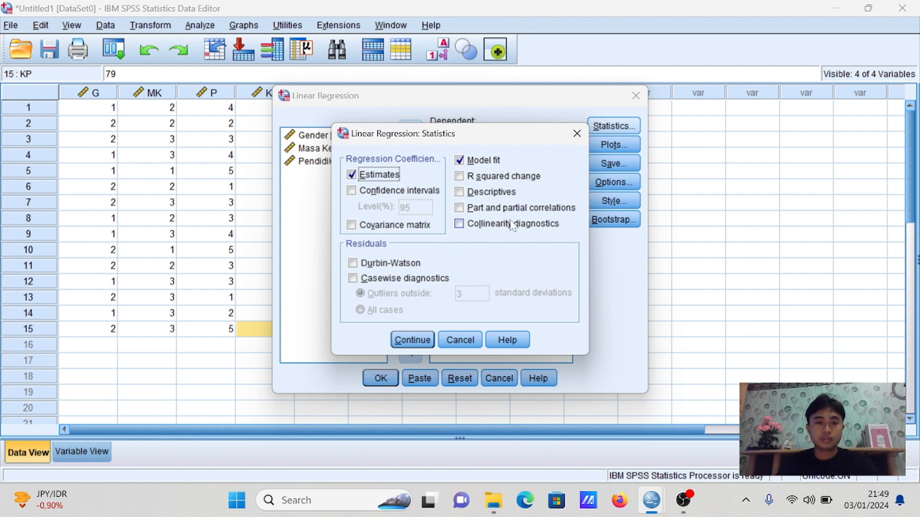
click(460, 193)
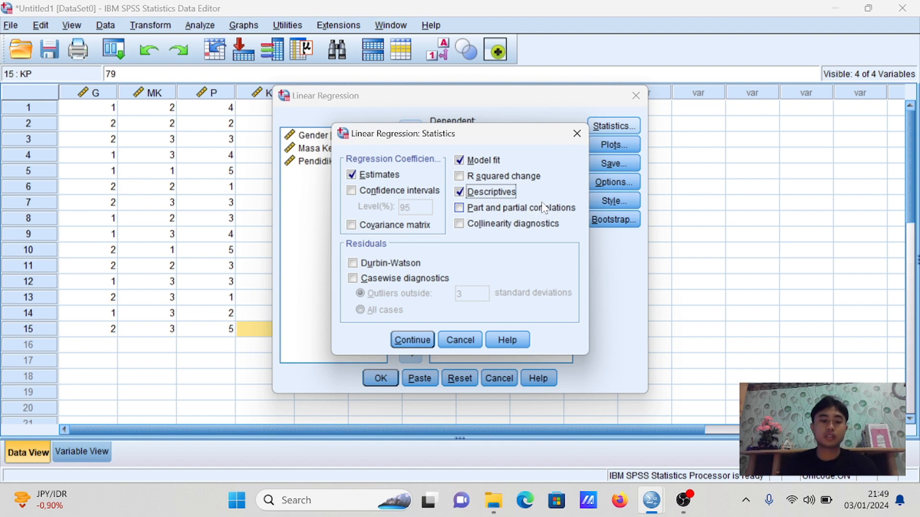
click(461, 225)
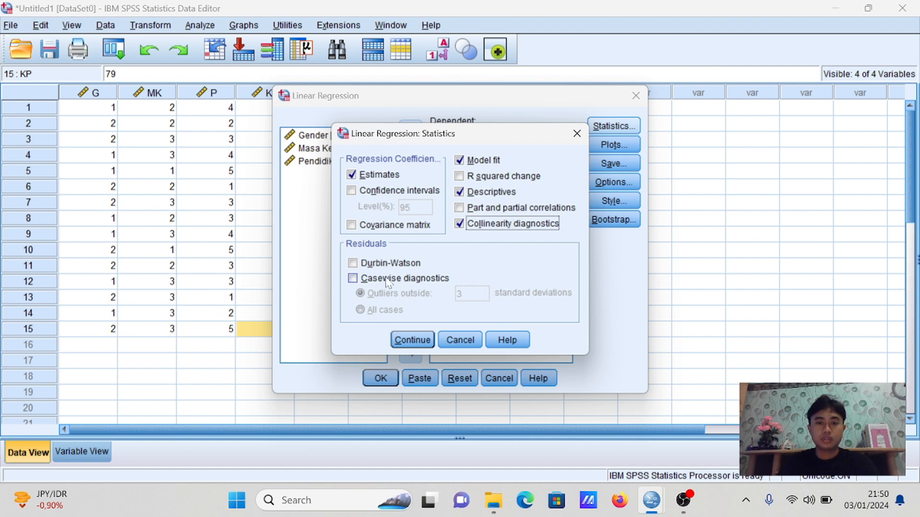
click(353, 262)
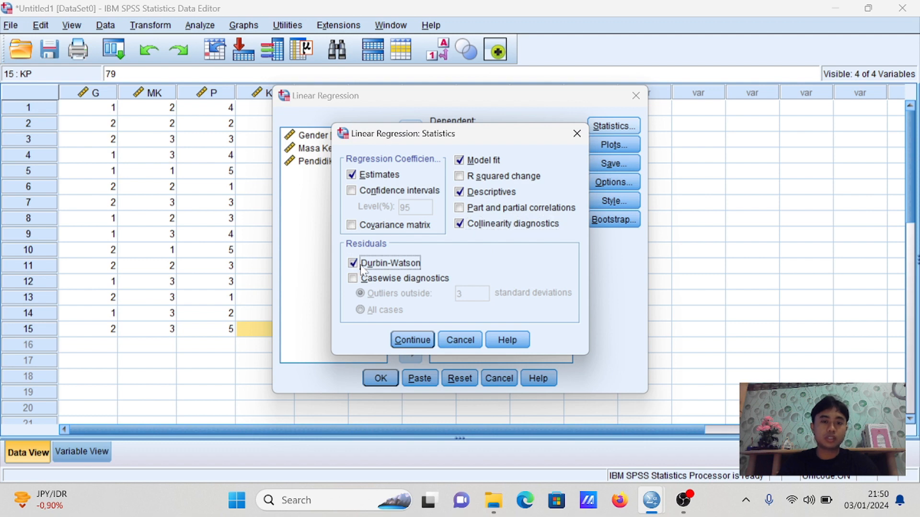
click(364, 278)
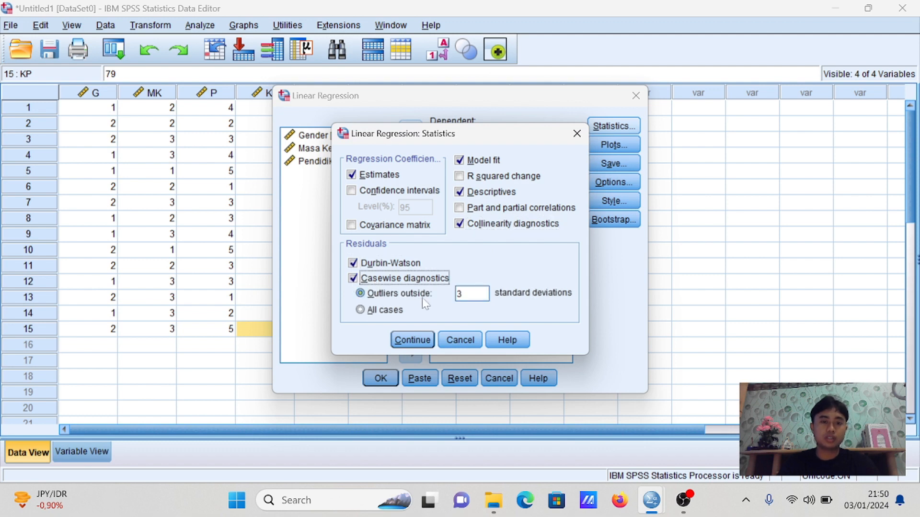
click(412, 340)
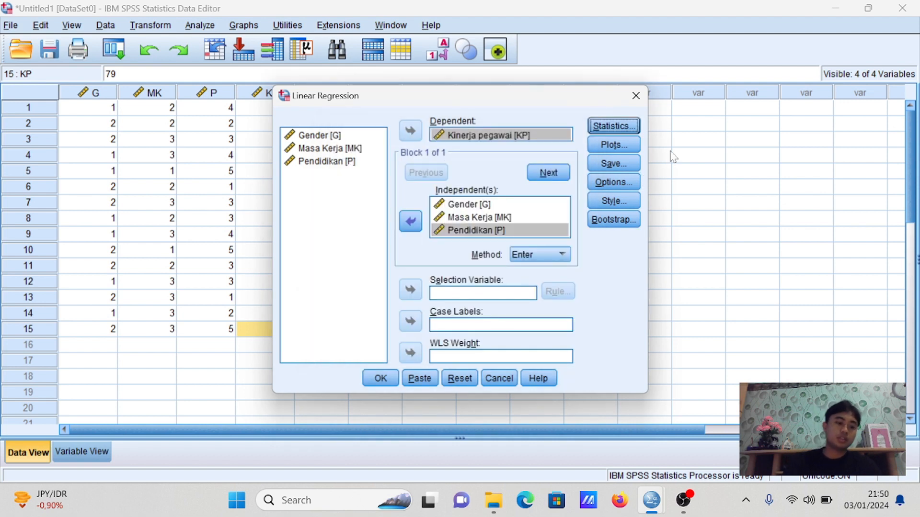
Set up a regression scatterplot with *SRESID on the Y axis and *ZPRED on the X axis
click(624, 149)
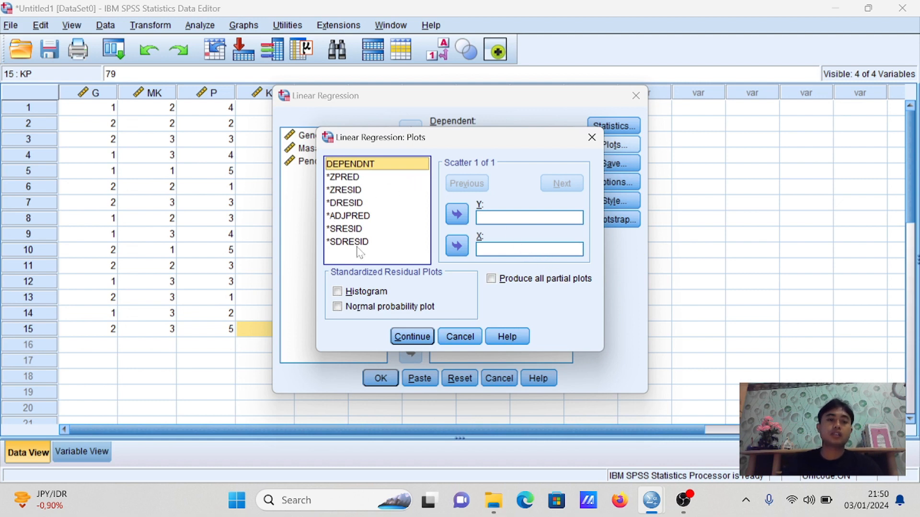
click(351, 229)
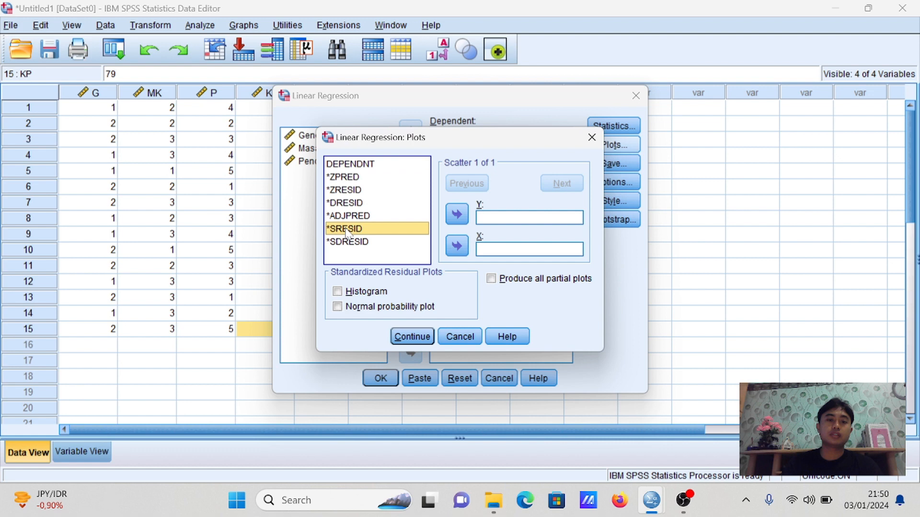
click(457, 216)
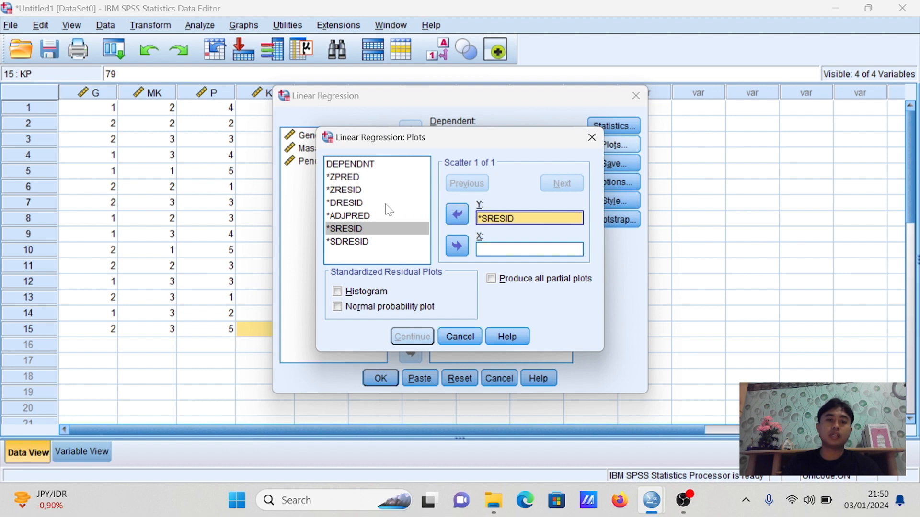
click(344, 177)
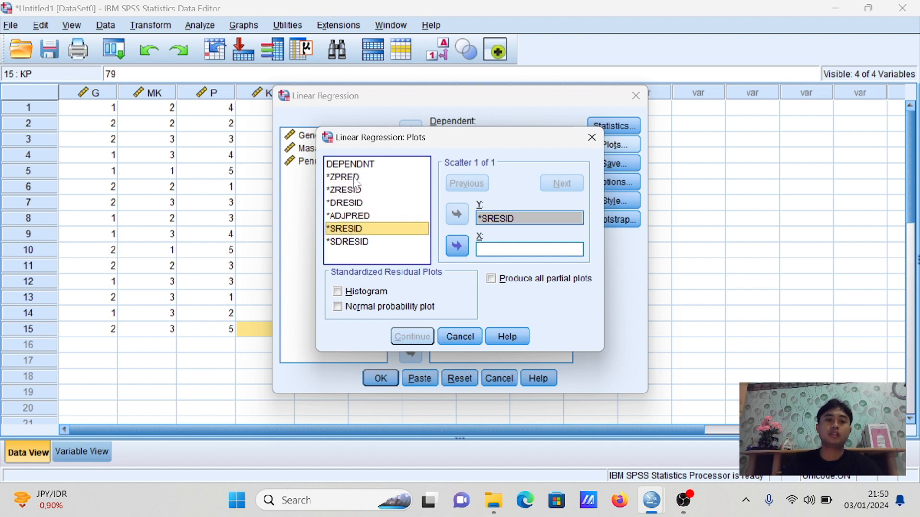
click(457, 247)
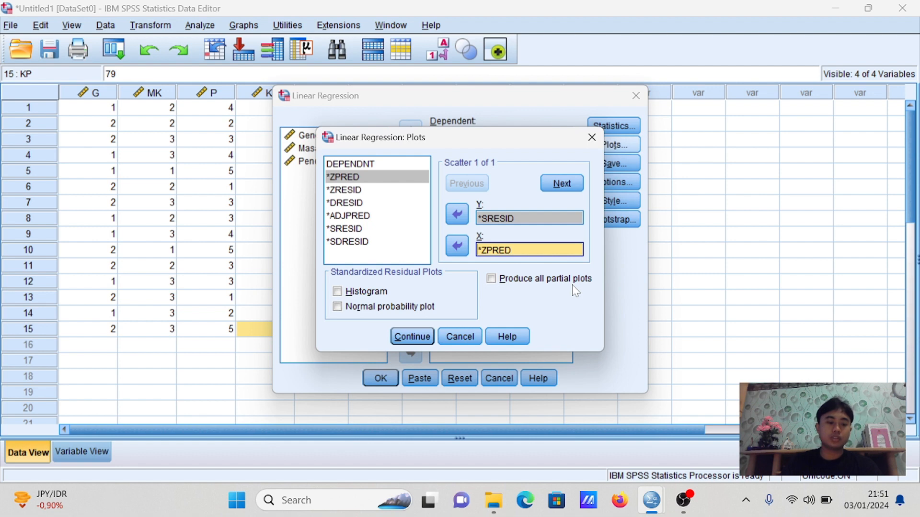
Include the histogram and normal probability plot of the standardized residuals in the regression plots
click(338, 292)
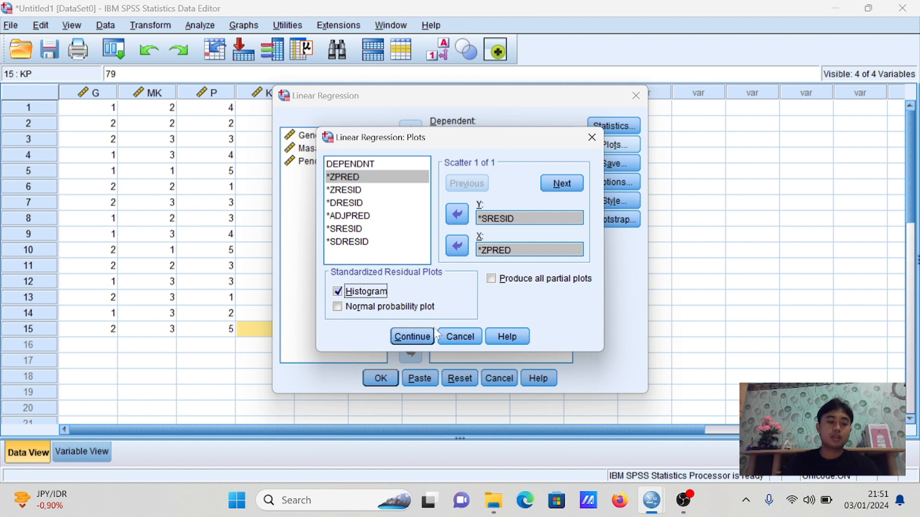
click(338, 307)
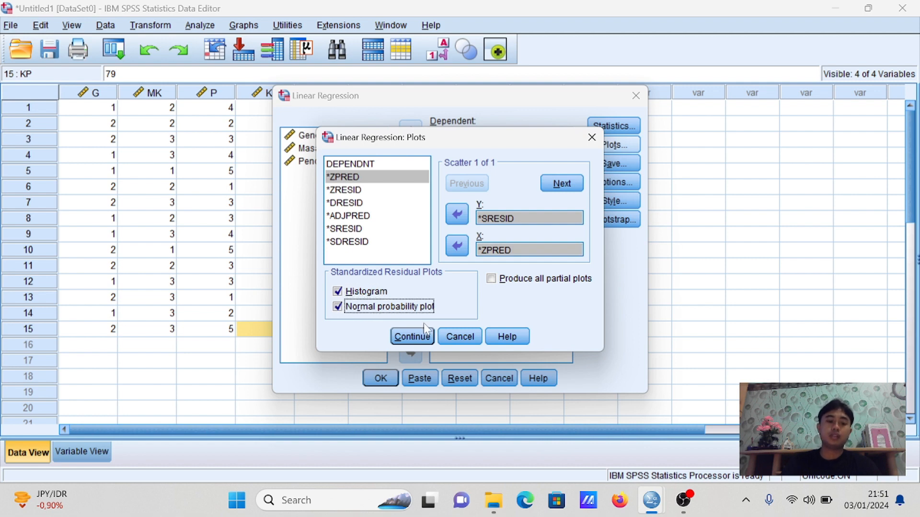
click(414, 338)
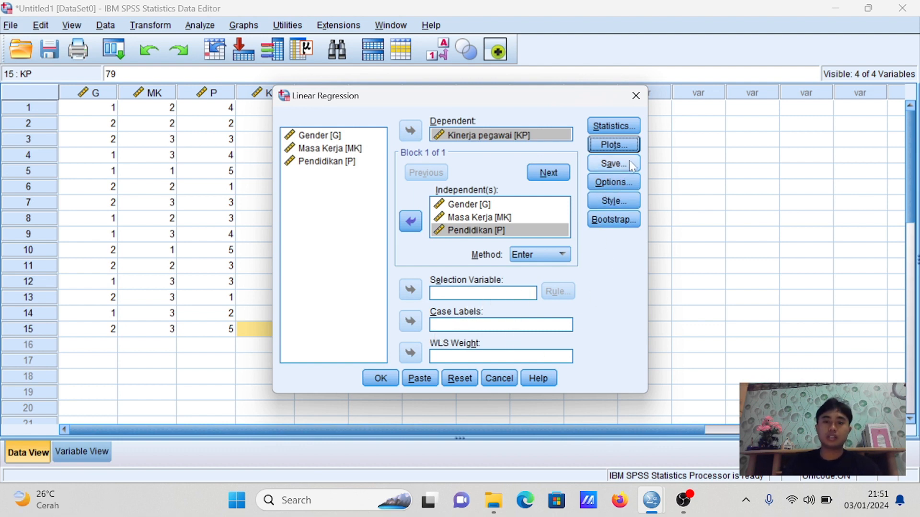
Keep the regression options at entry probability .05, removal .10 and listwise exclusion, and run the linear regression
click(616, 186)
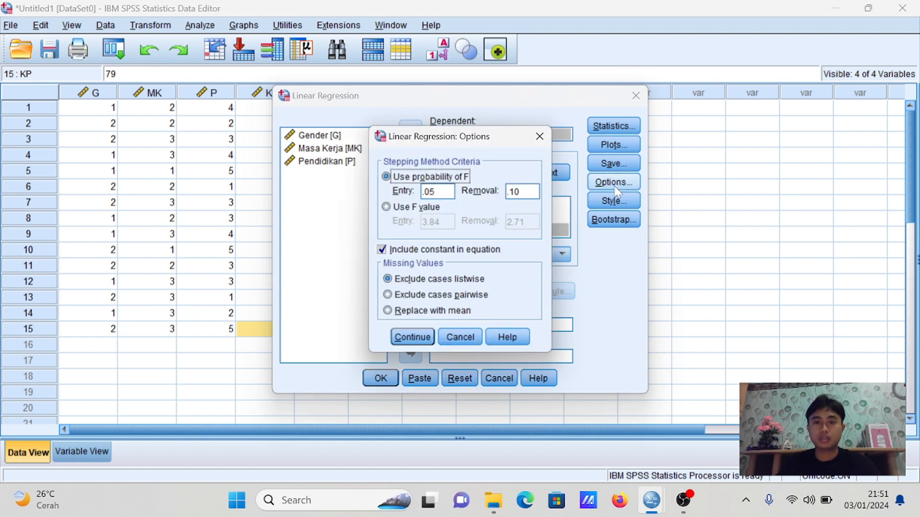
click(412, 337)
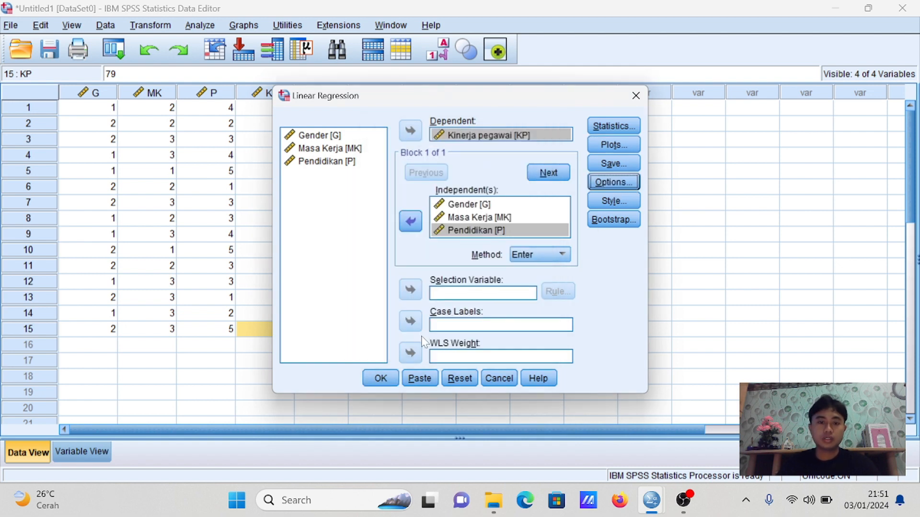
click(381, 378)
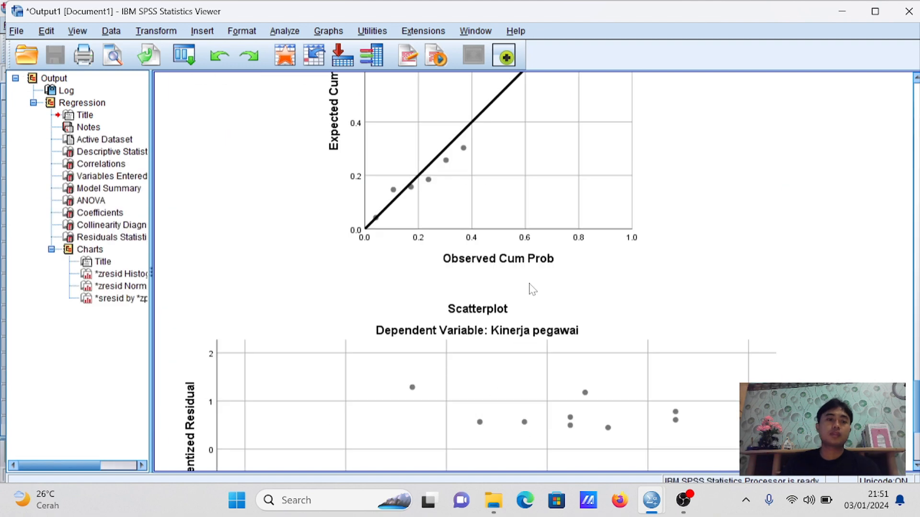
Skim the regression output's tables and charts, ending at the command log at its beginning
scroll(532, 289, up, 10)
scroll(532, 306, up, 10)
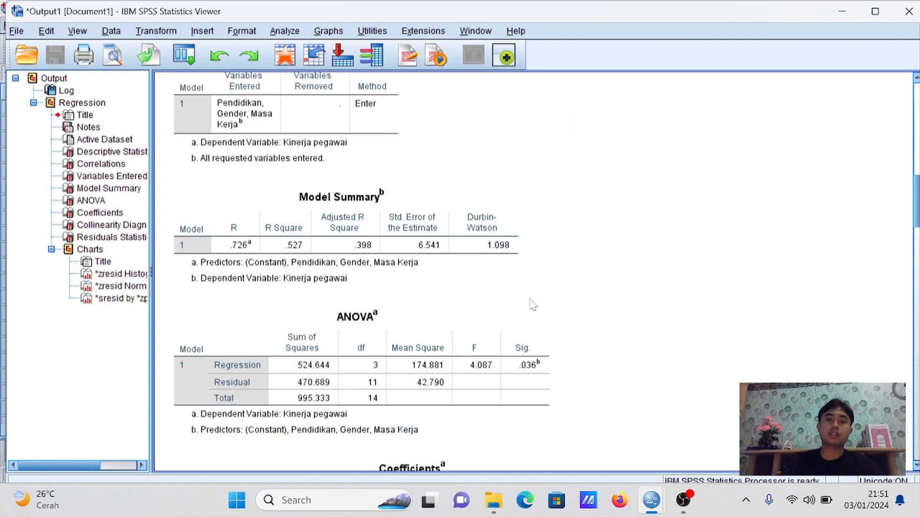
scroll(531, 305, down, 10)
scroll(532, 305, up, 8)
scroll(533, 306, up, 10)
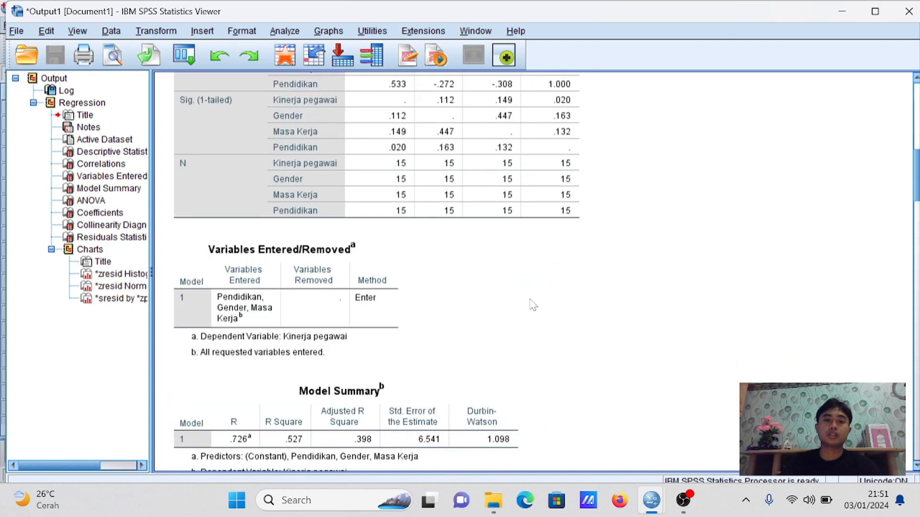
scroll(534, 305, down, 10)
scroll(532, 305, down, 15)
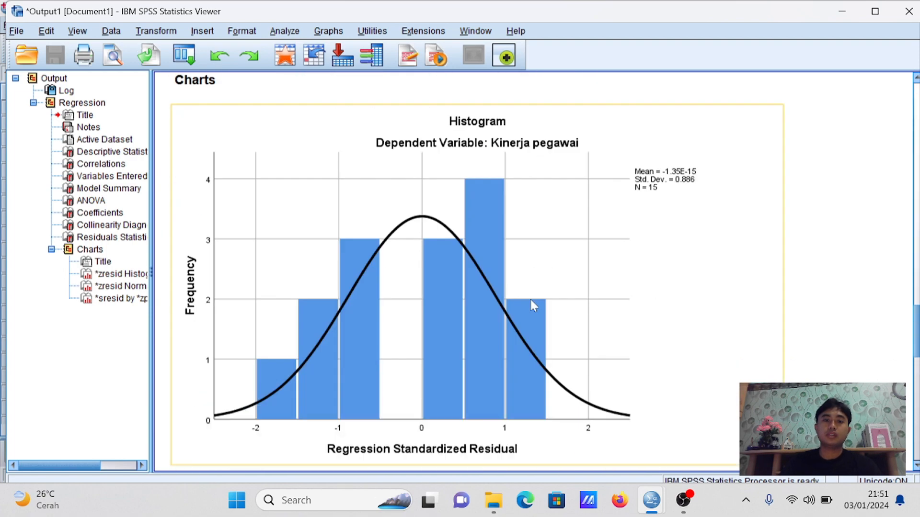
scroll(534, 306, up, 5)
scroll(535, 306, up, 10)
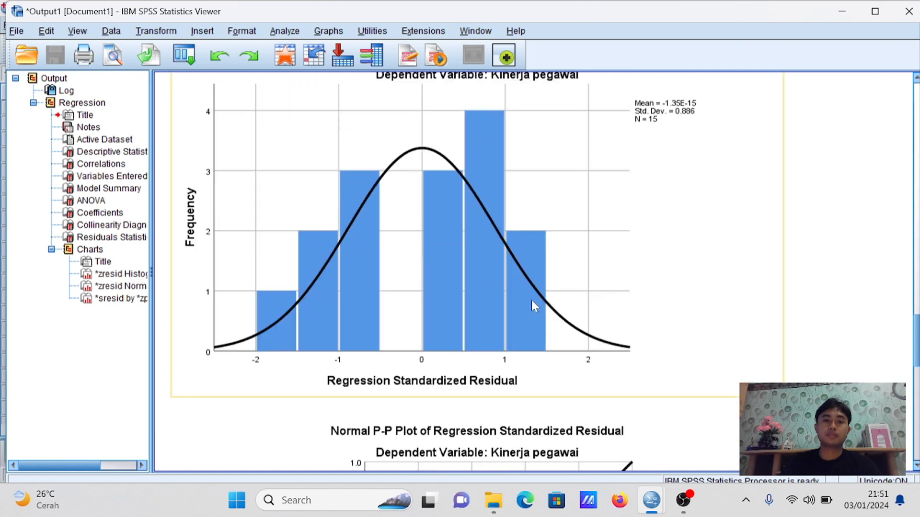
scroll(534, 305, up, 10)
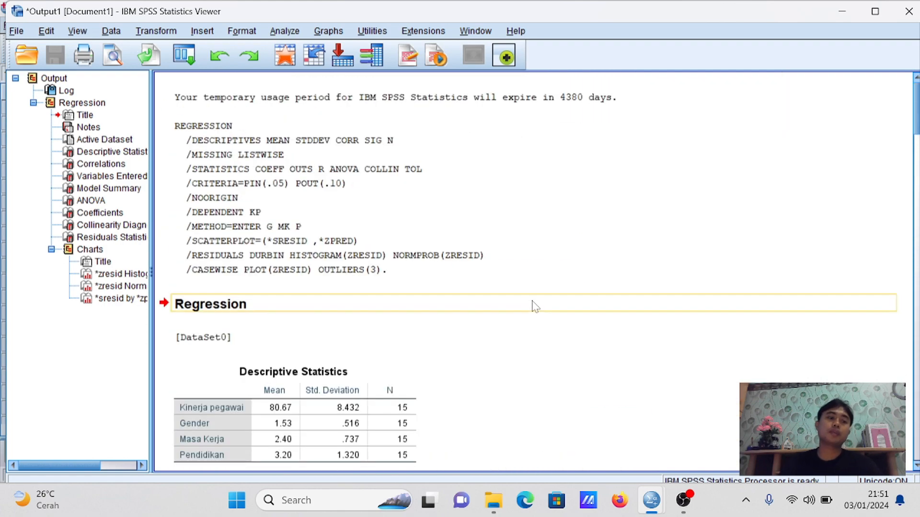
Read through the model summary, ANOVA, collinearity and residuals tables, followed by the histogram, normal P-P plot and scatterplot
scroll(535, 307, down, 8)
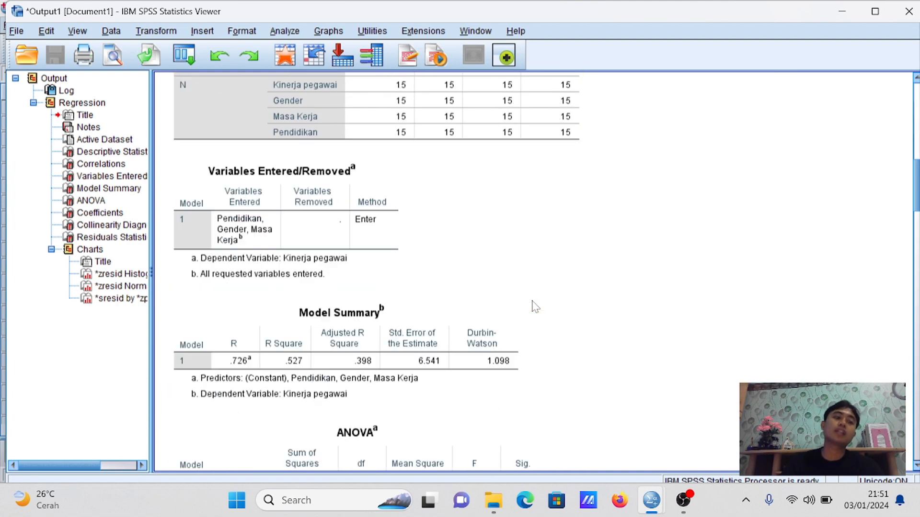
scroll(532, 313, down, 3)
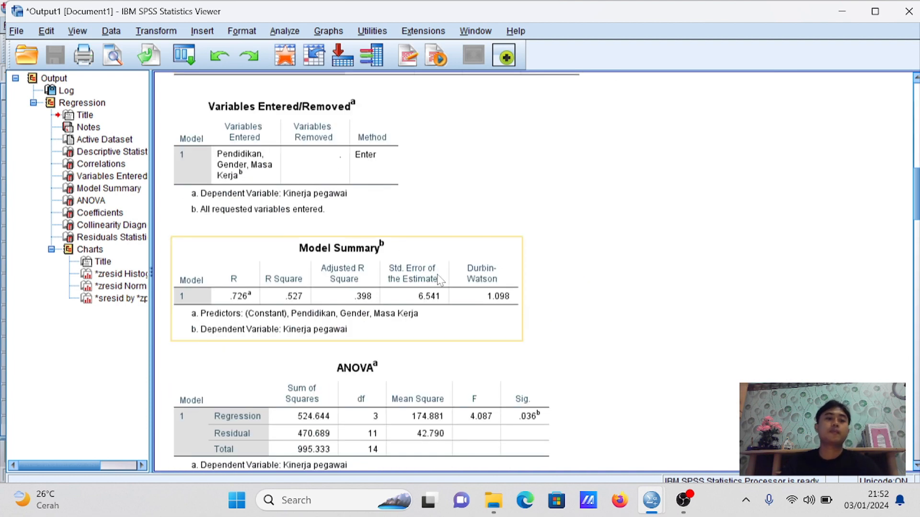
scroll(484, 309, down, 20)
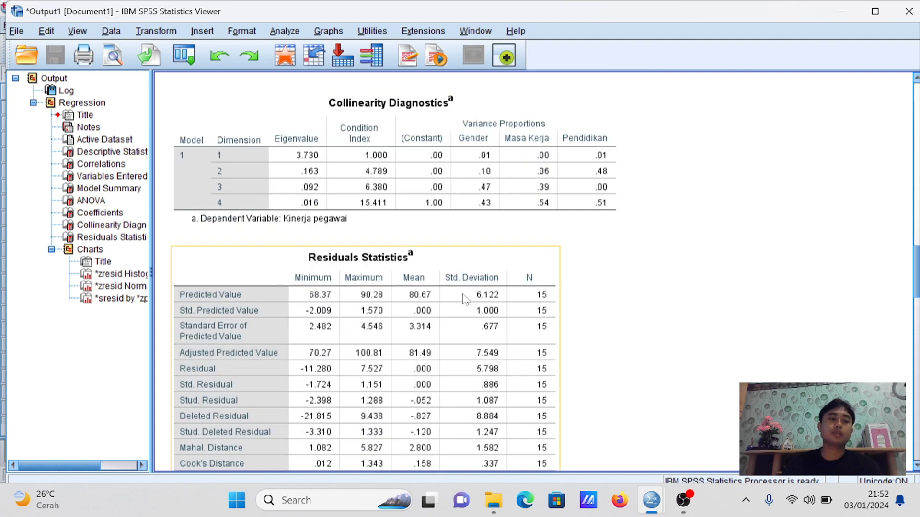
scroll(464, 300, down, 3)
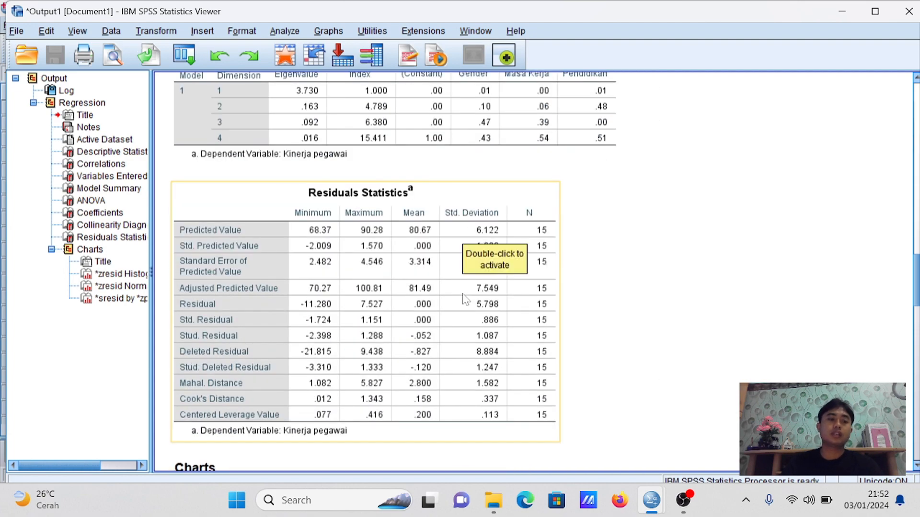
scroll(464, 300, down, 20)
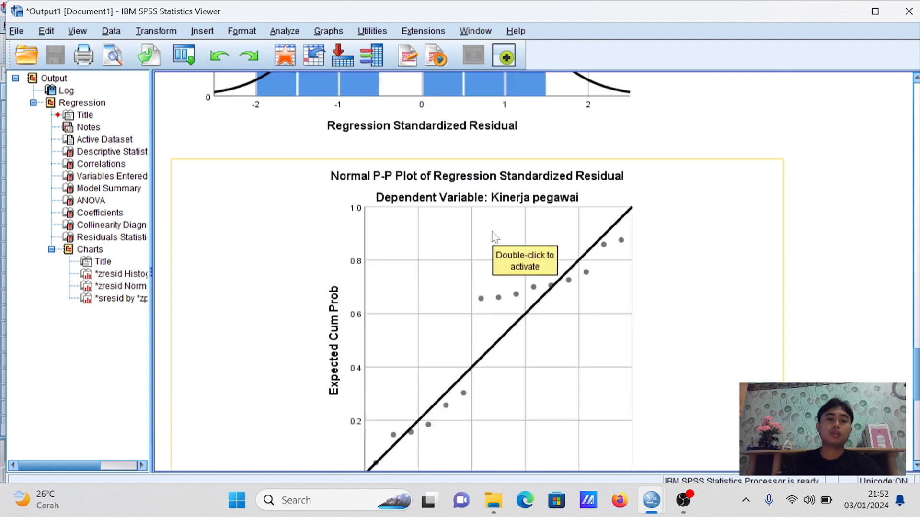
scroll(495, 237, down, 6)
scroll(495, 237, up, 6)
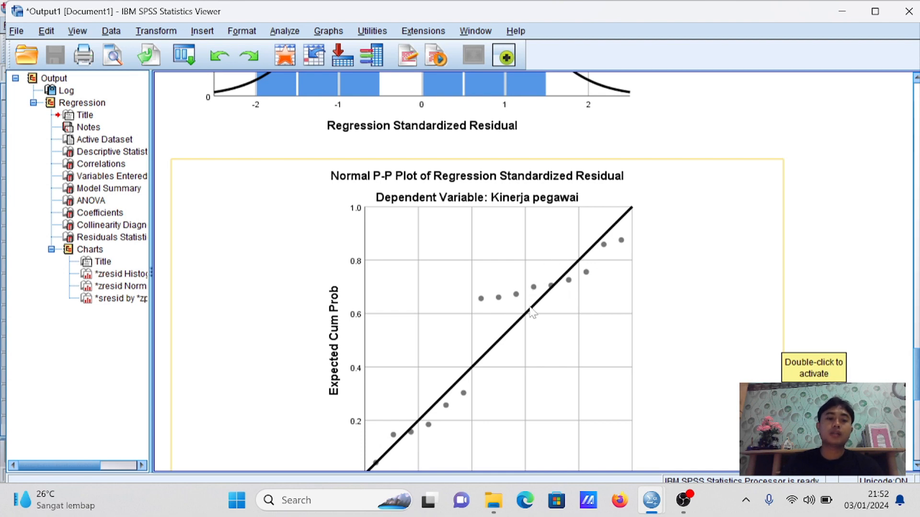
scroll(560, 266, up, 2)
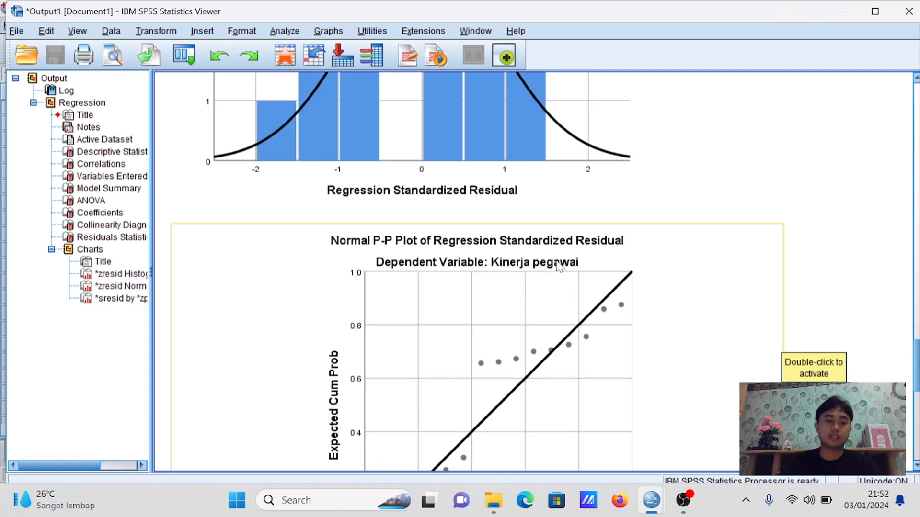
scroll(559, 267, up, 4)
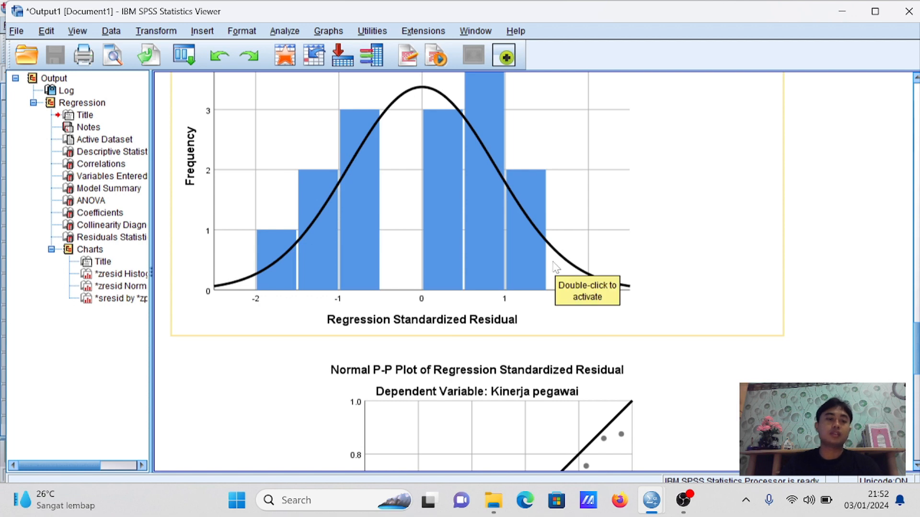
scroll(556, 267, down, 12)
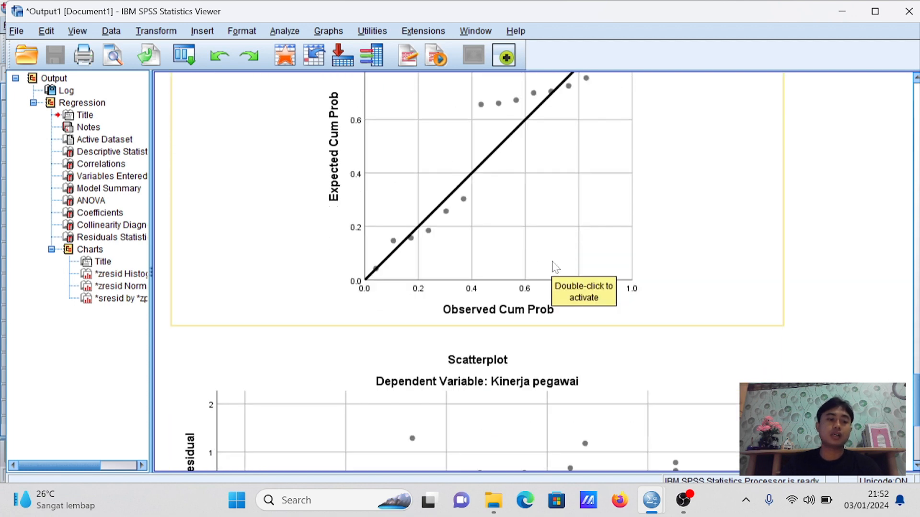
scroll(556, 266, down, 8)
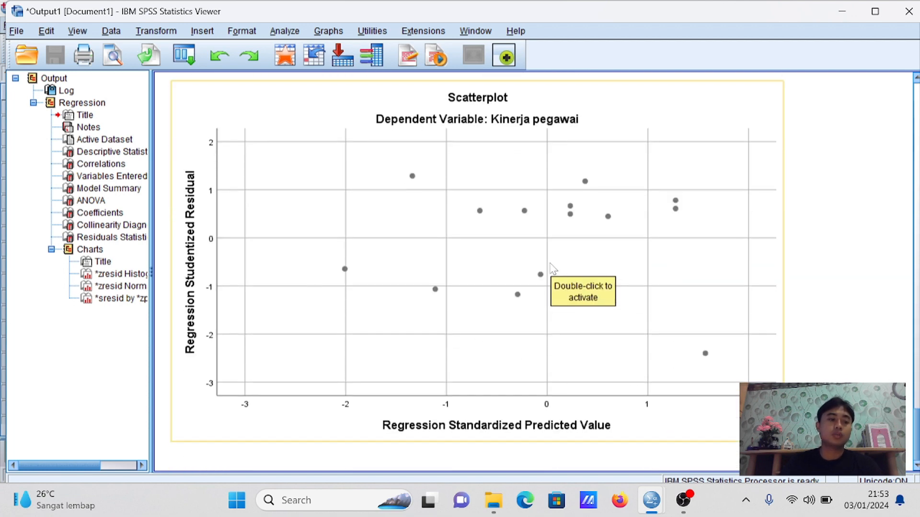
Examine the residual scatterplot for Kinerja pegawai and compare it with the normal P-P plot and histogram
scroll(547, 279, up, 2)
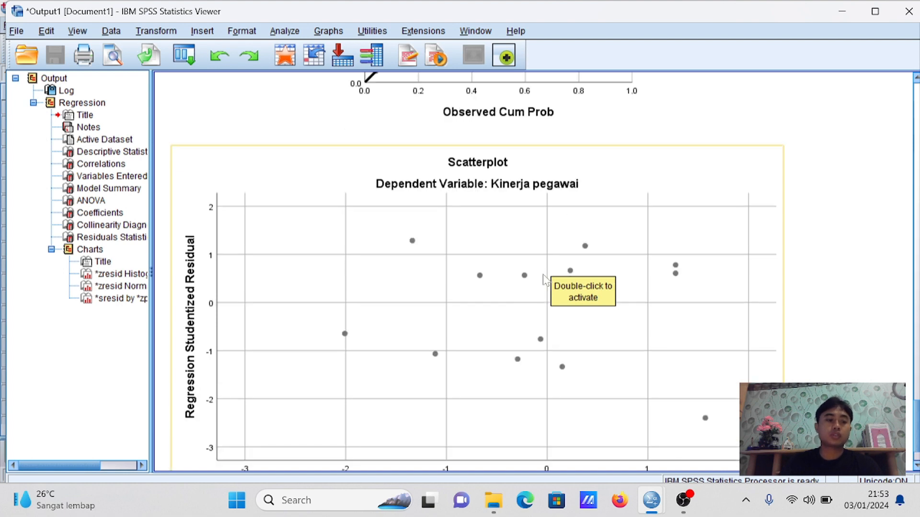
scroll(544, 278, down, 2)
scroll(538, 273, up, 2)
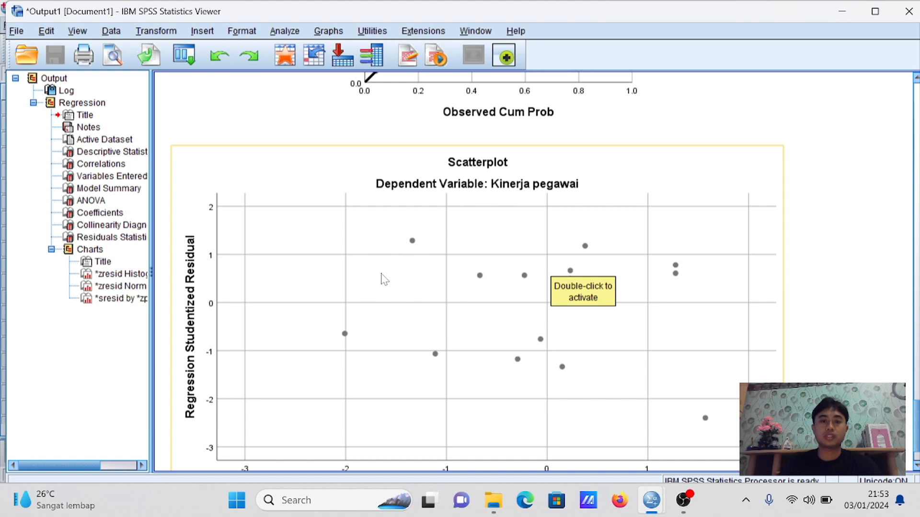
scroll(384, 278, down, 2)
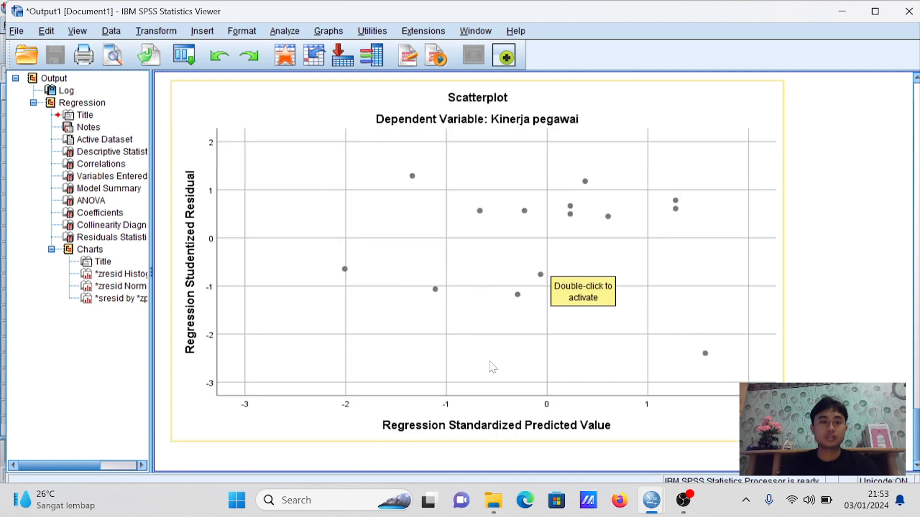
scroll(494, 368, up, 15)
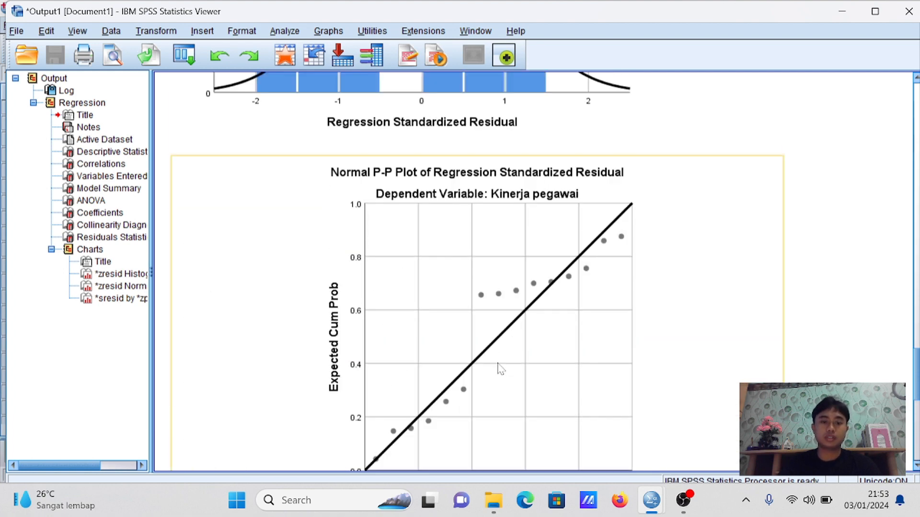
scroll(501, 369, down, 8)
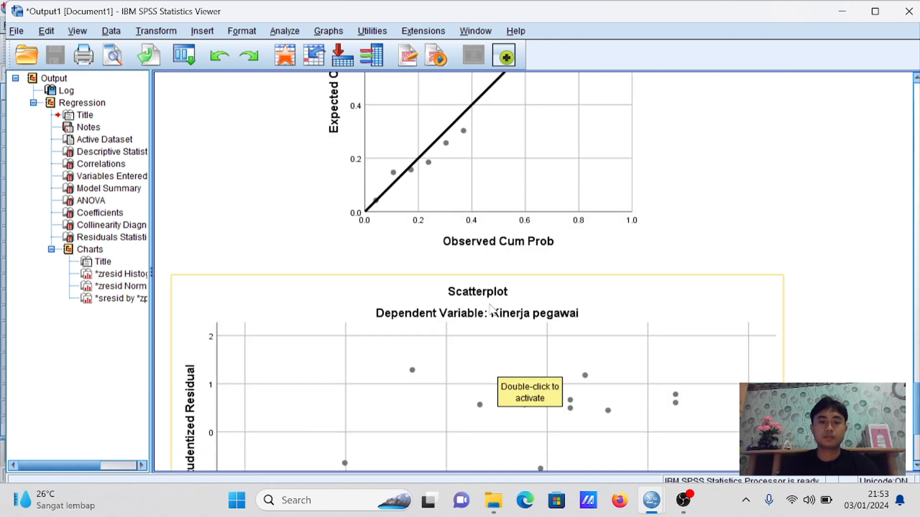
scroll(536, 336, up, 20)
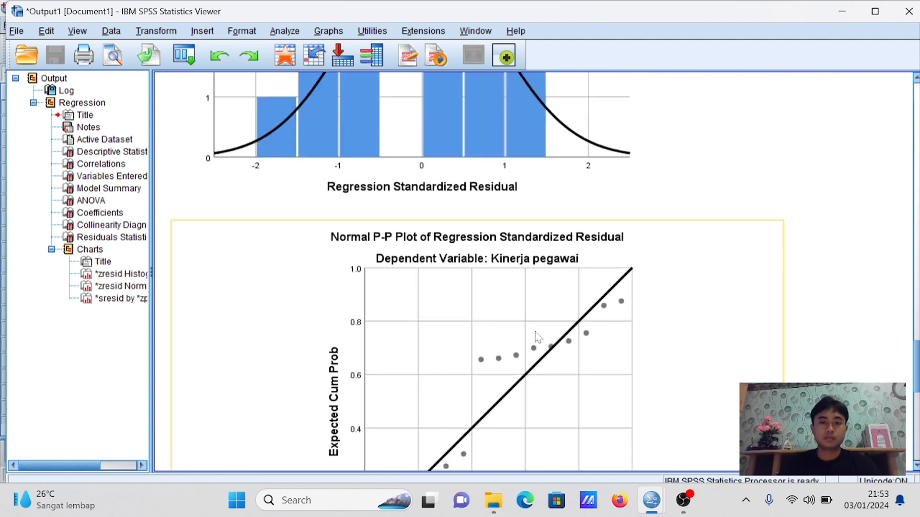
scroll(538, 338, up, 2)
scroll(538, 337, down, 20)
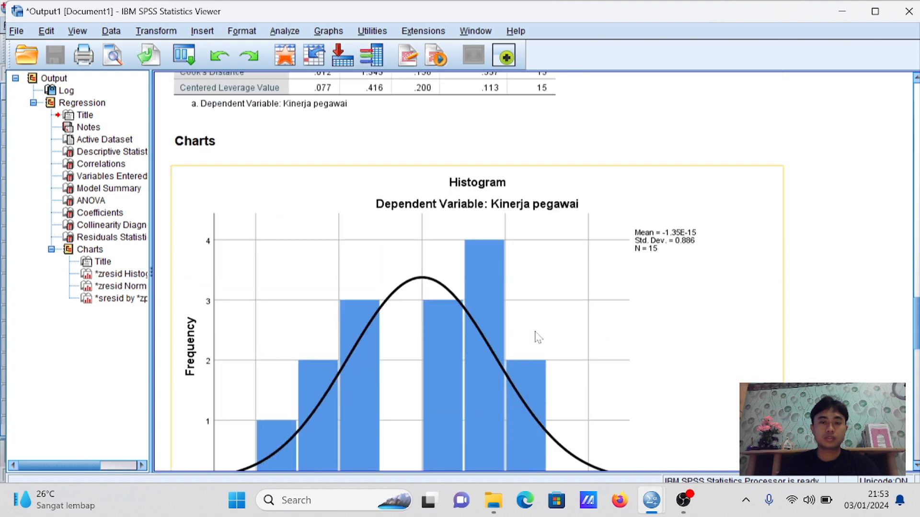
scroll(538, 337, down, 6)
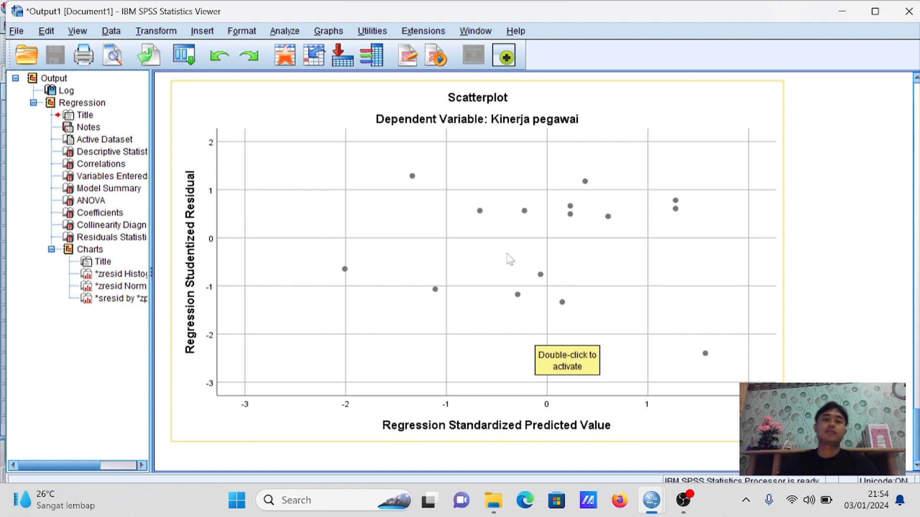
scroll(508, 259, up, 5)
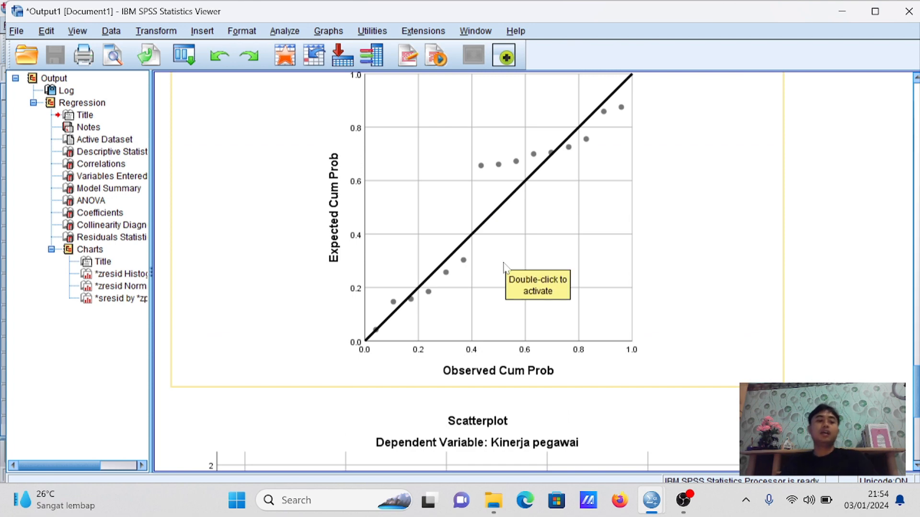
Return from the normal P-P plot to the Coefficients table and examine the predictors' Tolerance and VIF values
scroll(504, 265, up, 8)
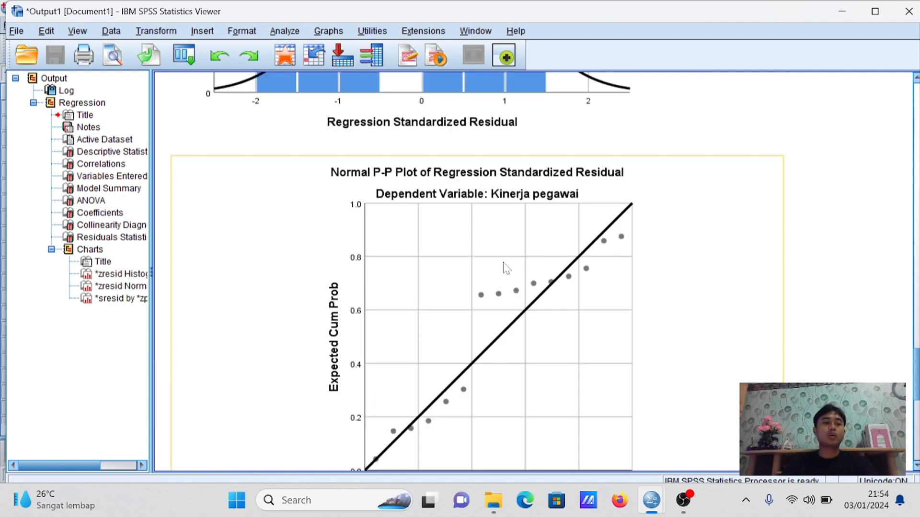
scroll(504, 268, up, 8)
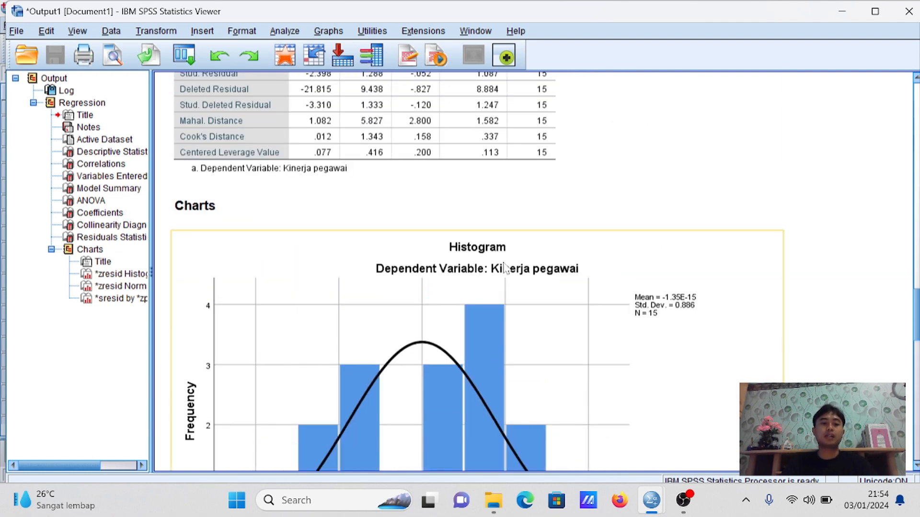
scroll(505, 266, up, 5)
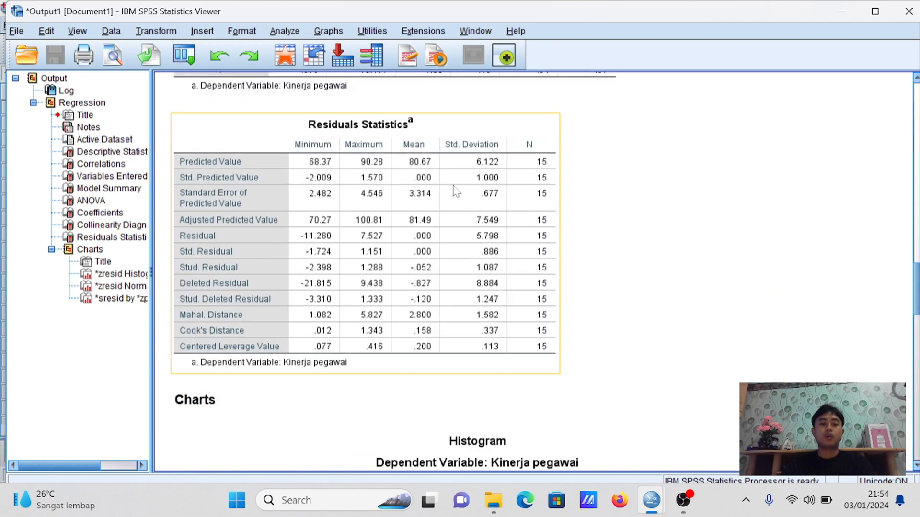
scroll(454, 187, up, 5)
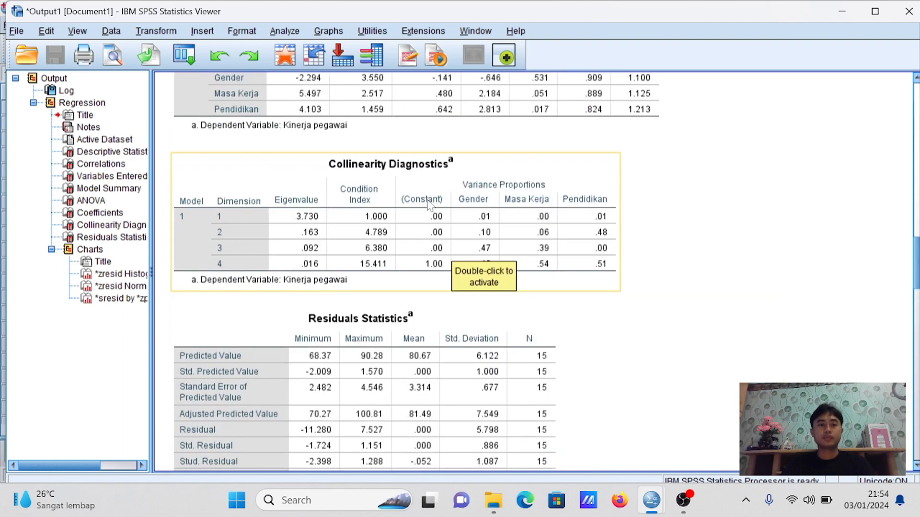
scroll(428, 206, up, 5)
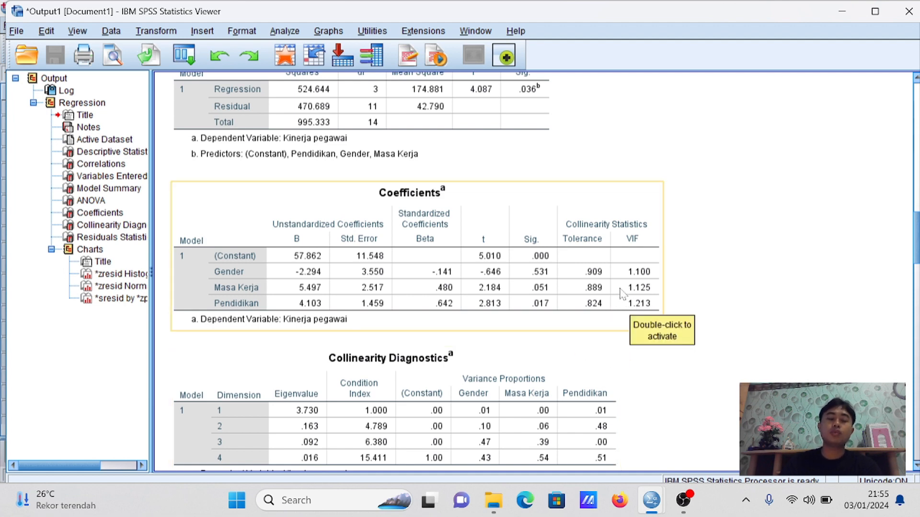
Check the ANOVA and Collinearity Diagnostics tables and examine the Durbin-Watson statistic in the Model Summary
scroll(577, 320, up, 3)
scroll(577, 320, up, 3)
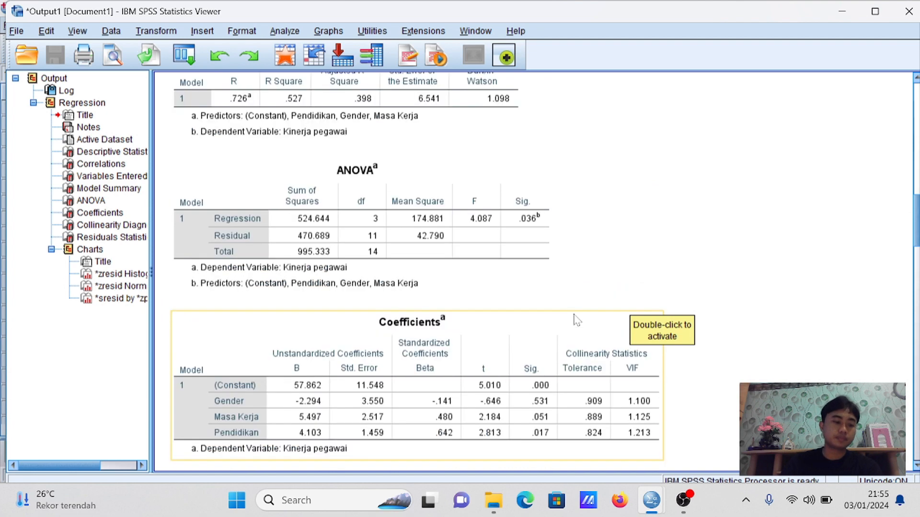
scroll(577, 320, down, 15)
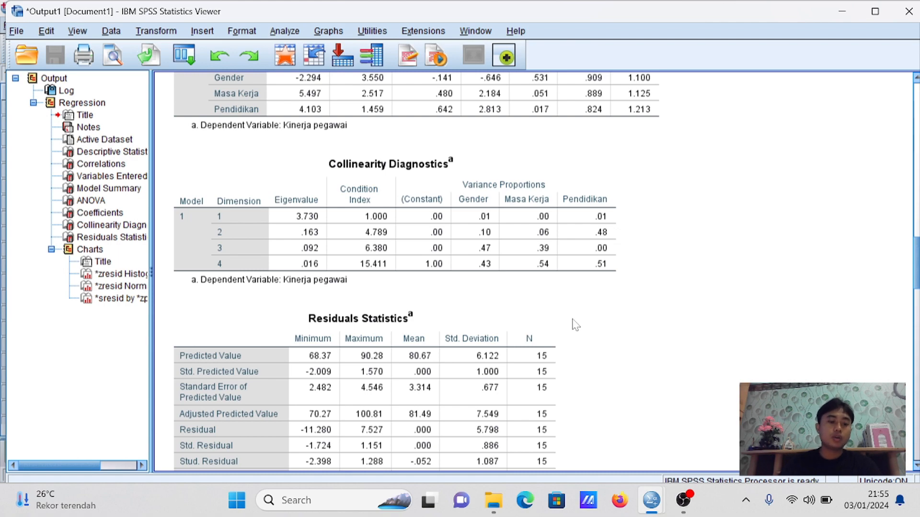
scroll(576, 325, down, 2)
scroll(578, 322, up, 10)
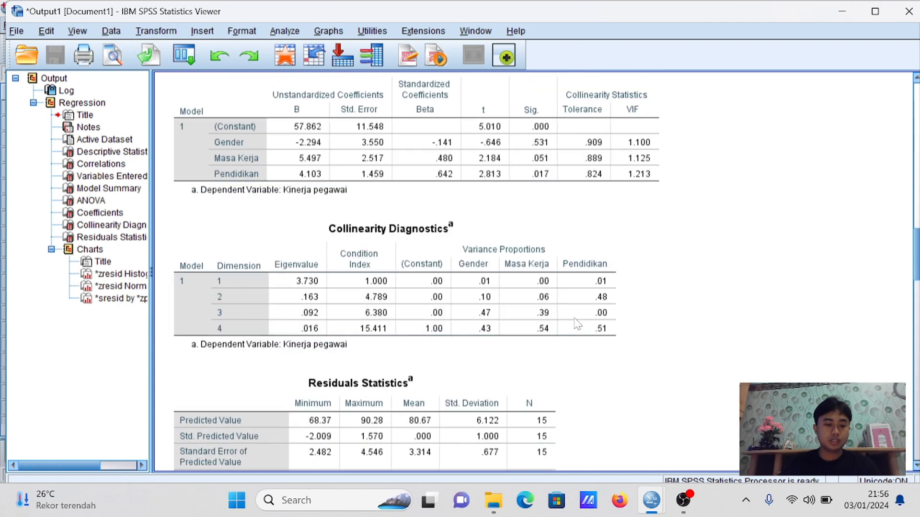
scroll(581, 320, up, 5)
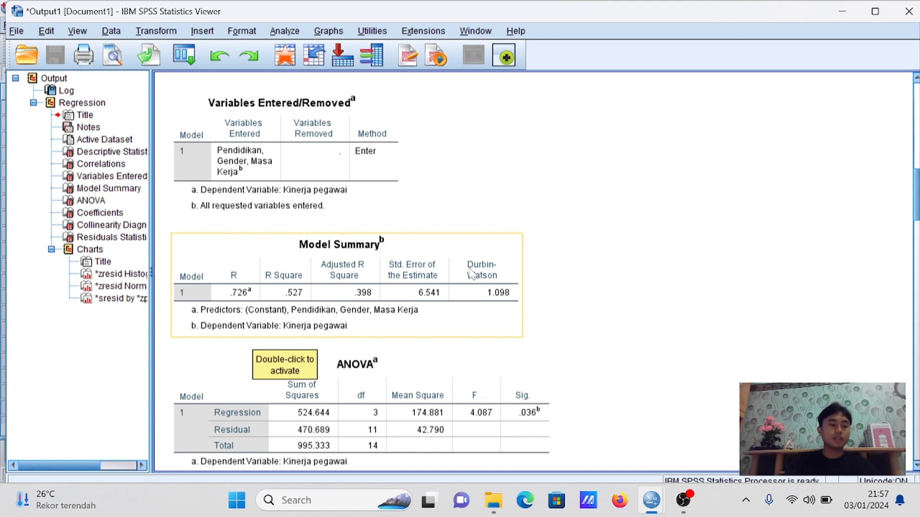
Review the ANOVA, Model Summary and Correlations tables, and examine the t and Sig. values in the Coefficients table
scroll(455, 282, down, 3)
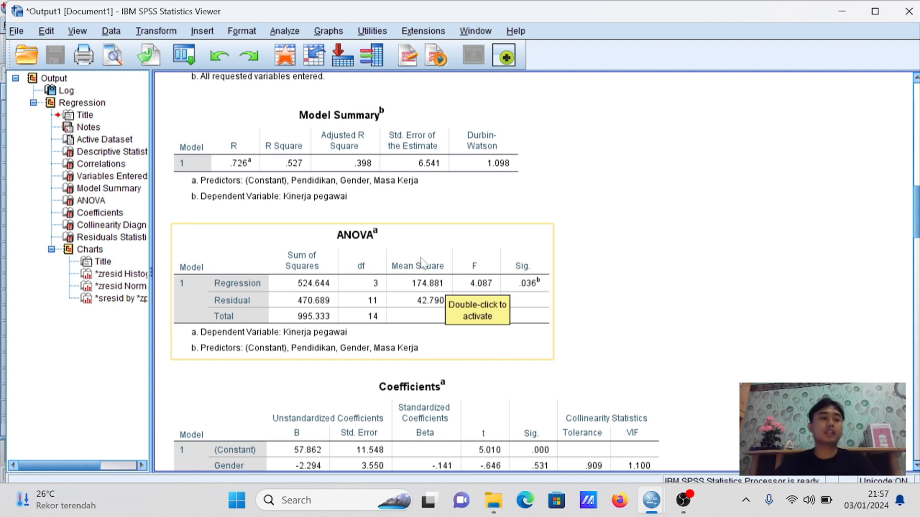
scroll(368, 258, down, 3)
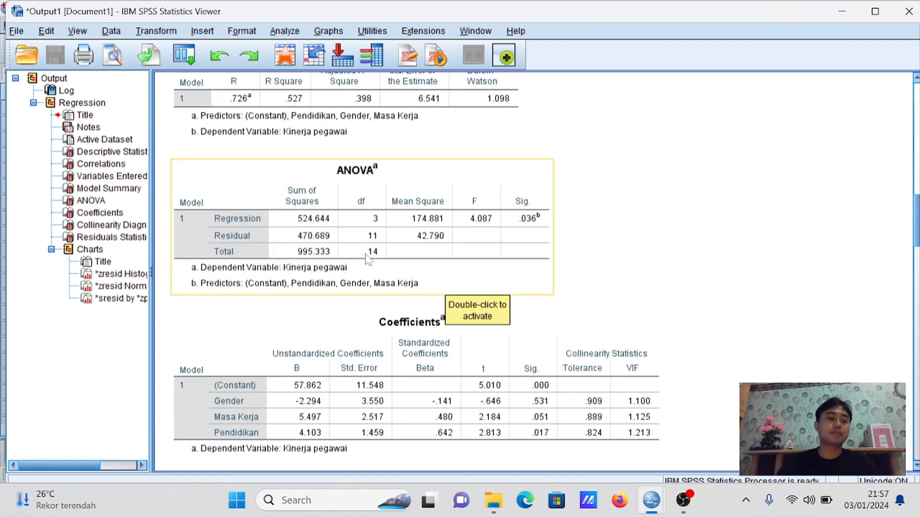
scroll(367, 262, up, 6)
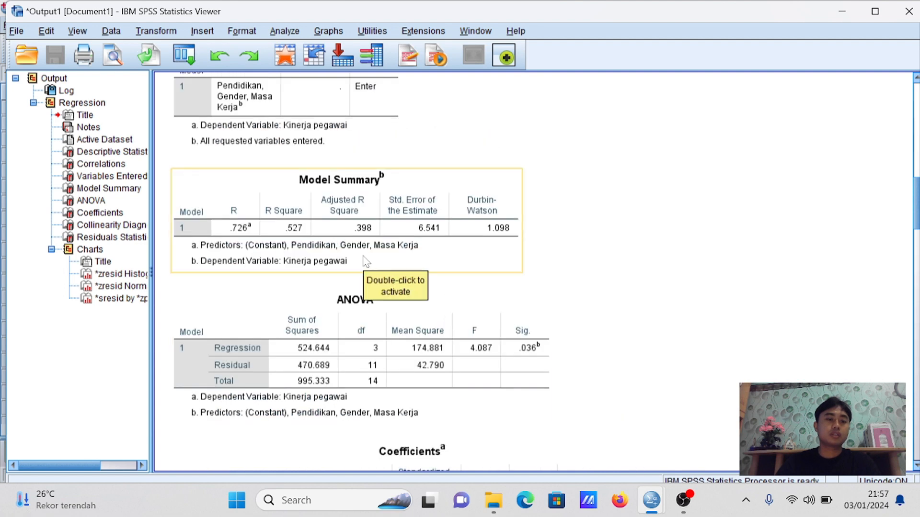
scroll(364, 260, up, 3)
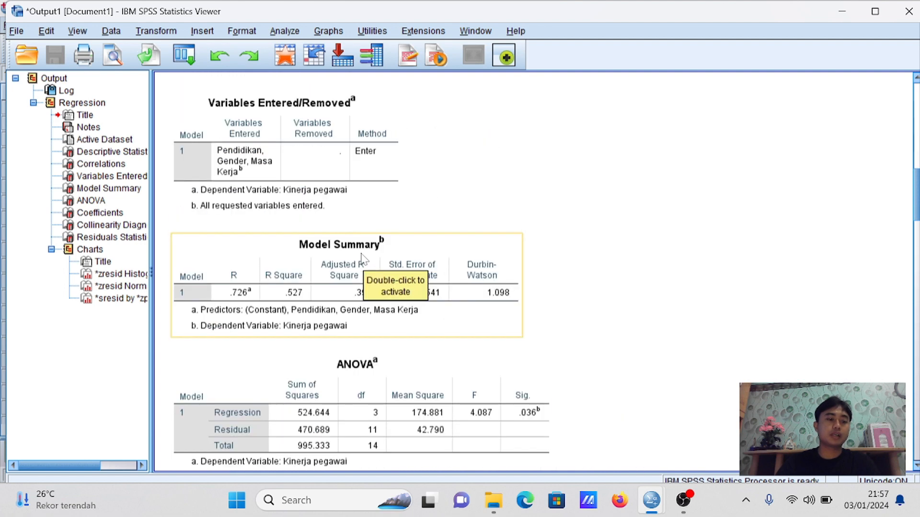
scroll(363, 259, down, 3)
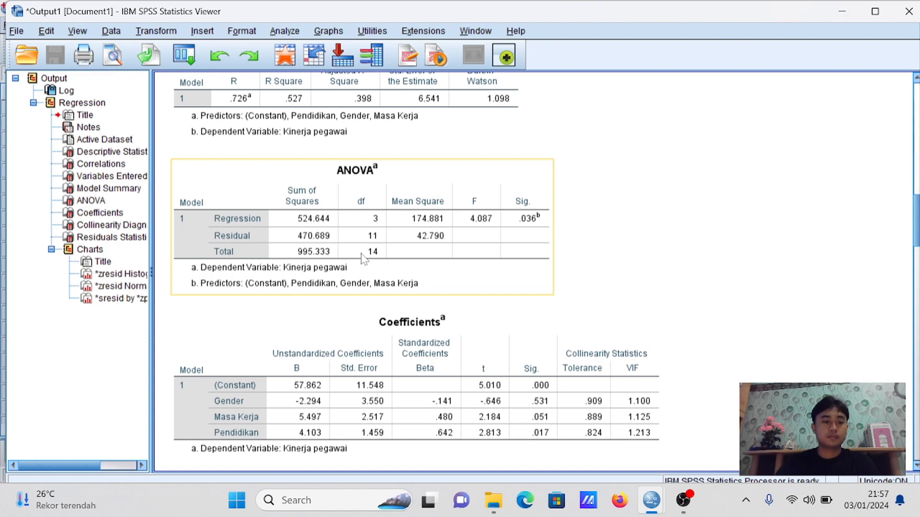
scroll(363, 258, up, 20)
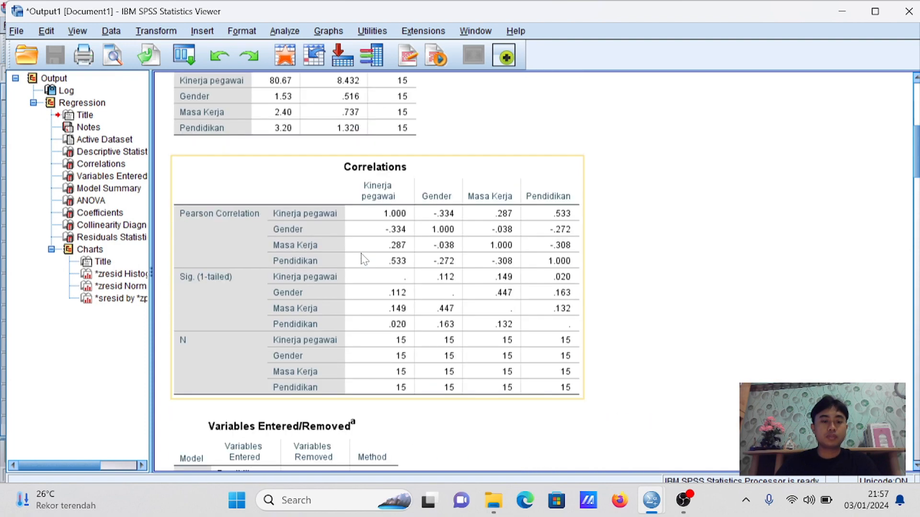
scroll(363, 258, up, 16)
scroll(363, 259, down, 19)
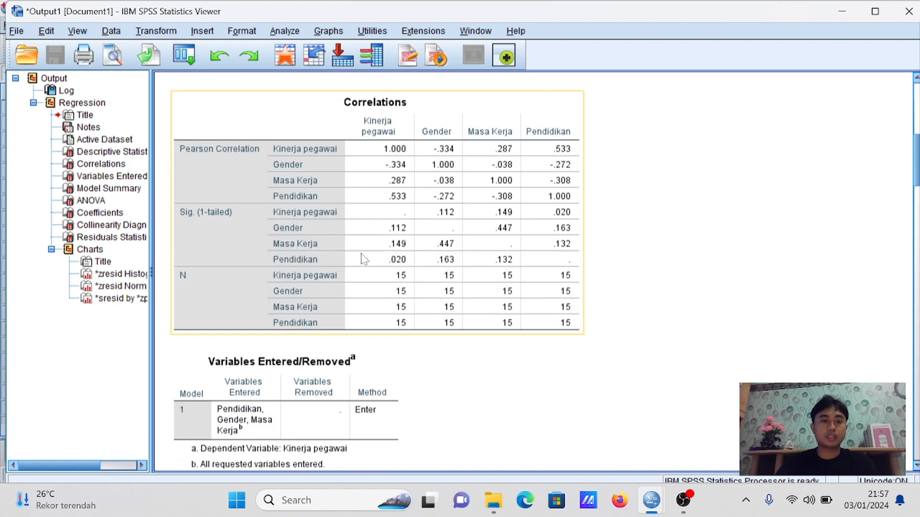
scroll(363, 259, down, 20)
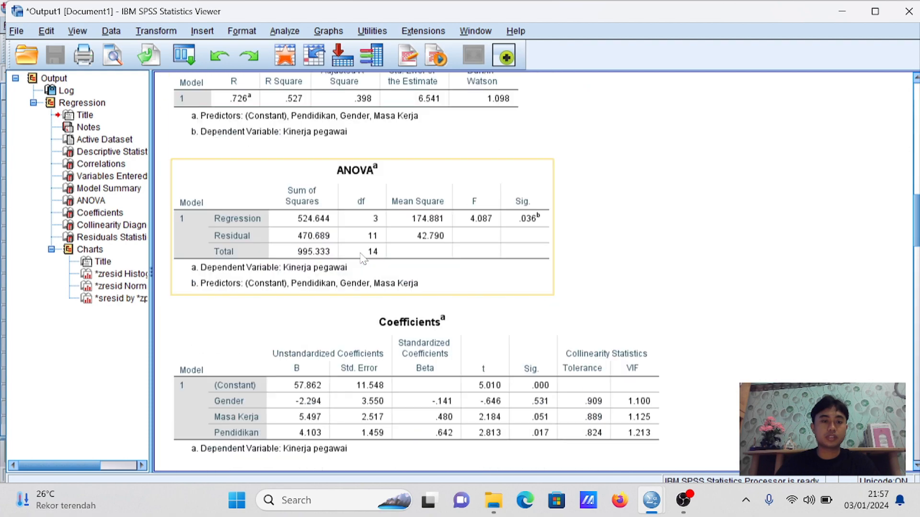
scroll(362, 259, down, 3)
click(363, 259)
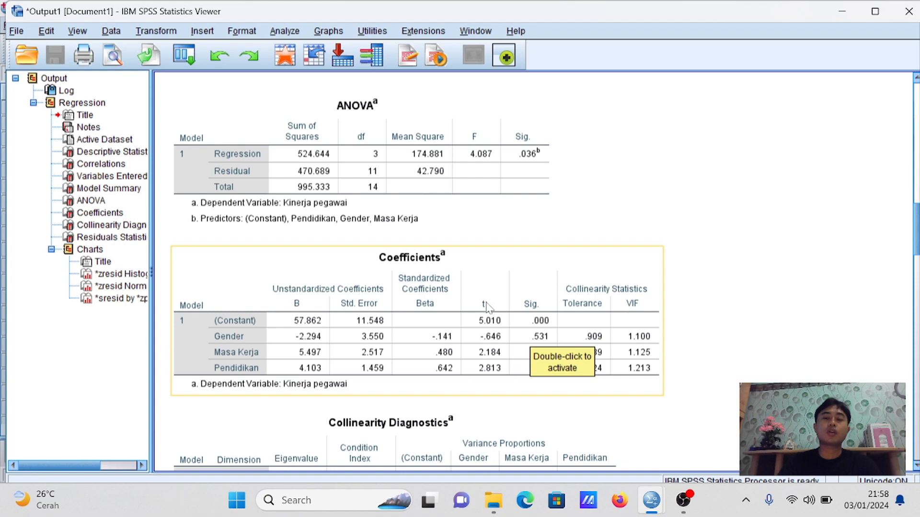
Compare the Coefficients and Collinearity Diagnostics tables, and examine the F and Sig. values in the ANOVA table
scroll(486, 308, up, 3)
scroll(485, 308, down, 9)
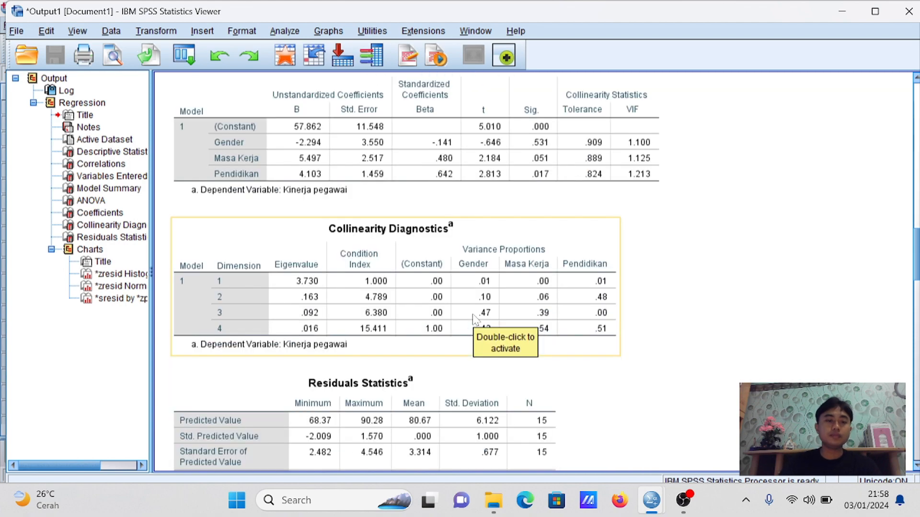
scroll(471, 321, up, 3)
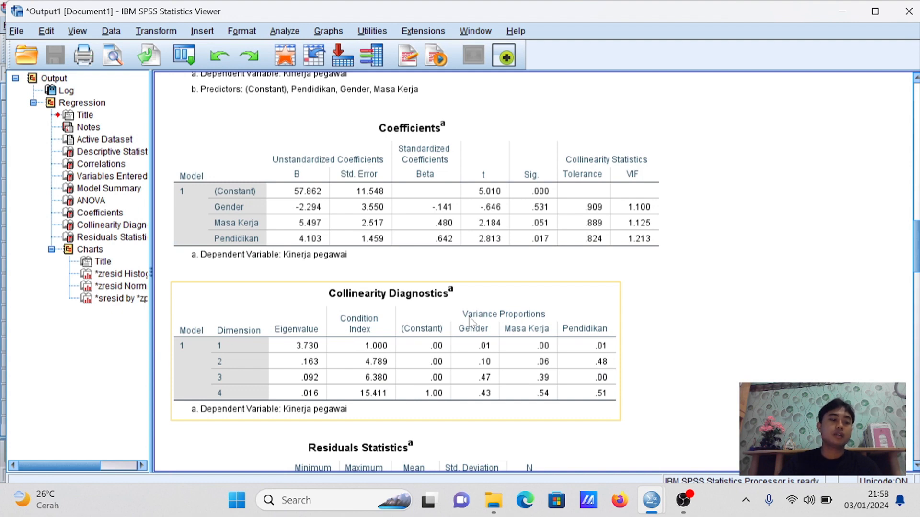
scroll(469, 321, down, 2)
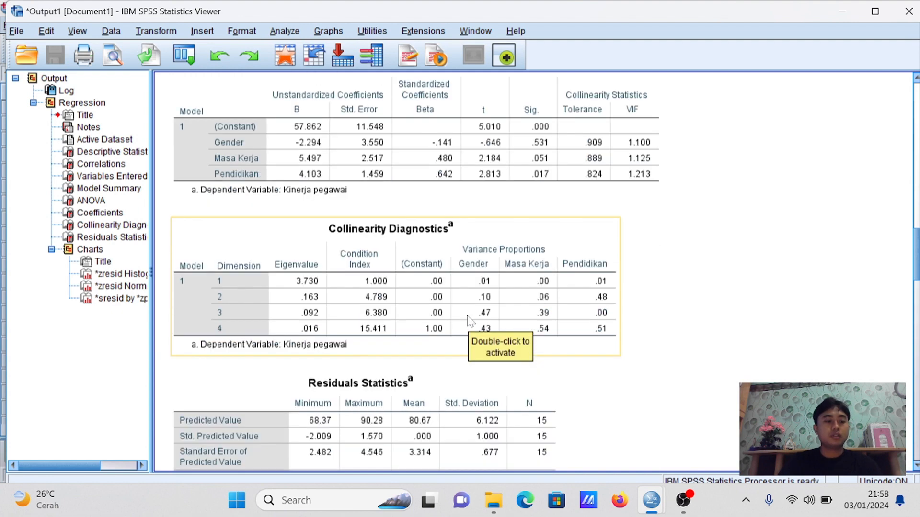
scroll(470, 321, up, 8)
scroll(469, 319, up, 4)
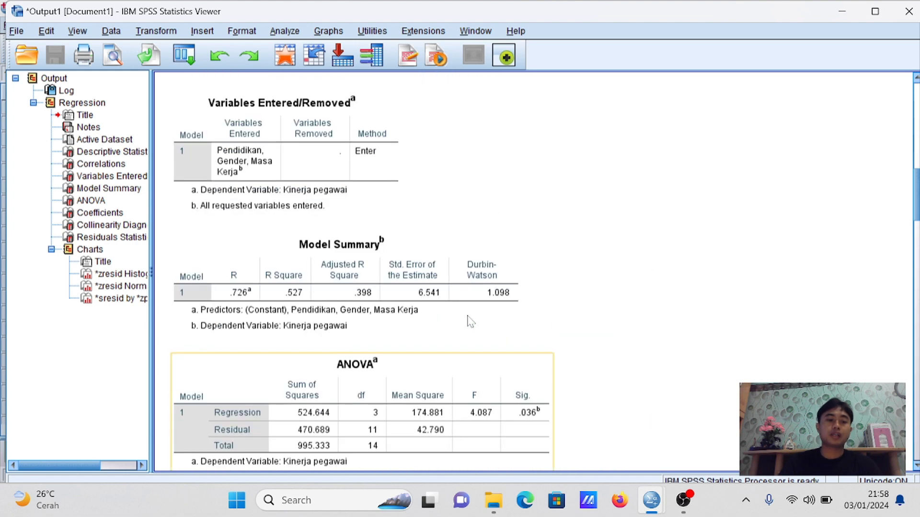
scroll(468, 321, down, 4)
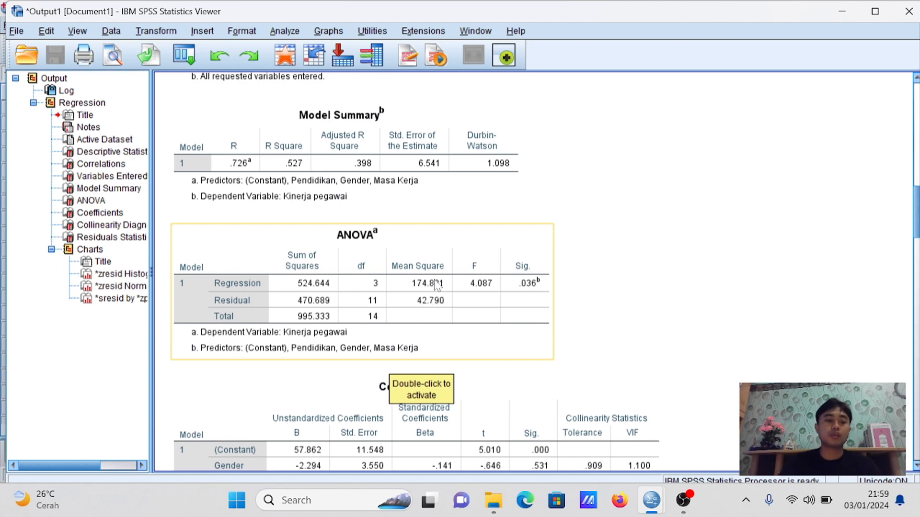
Look over the Residuals Statistics and histogram, and examine R Square and Adjusted R Square in the Model Summary
scroll(436, 297, down, 8)
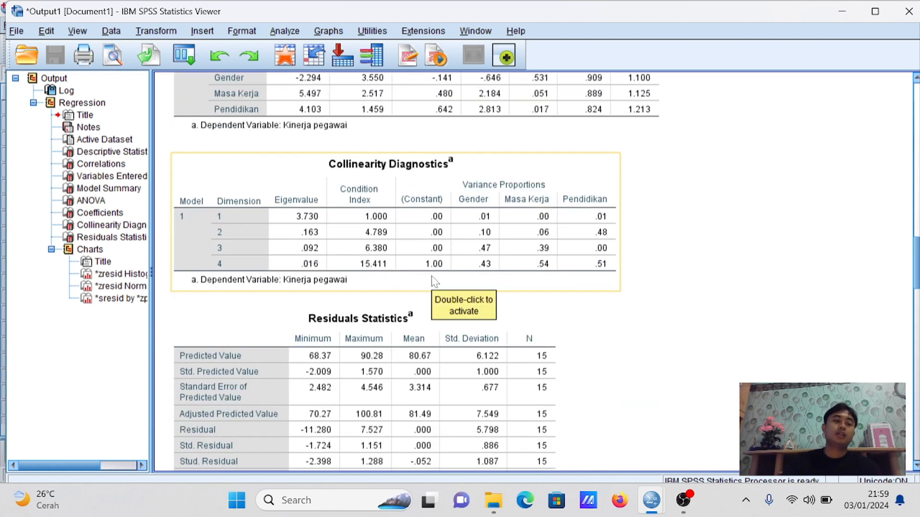
scroll(433, 281, down, 7)
scroll(431, 282, down, 1)
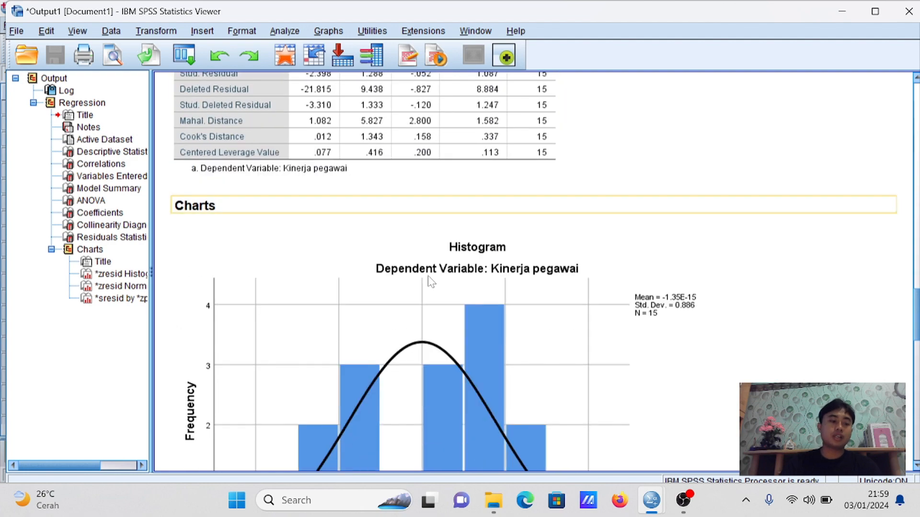
scroll(430, 282, up, 7)
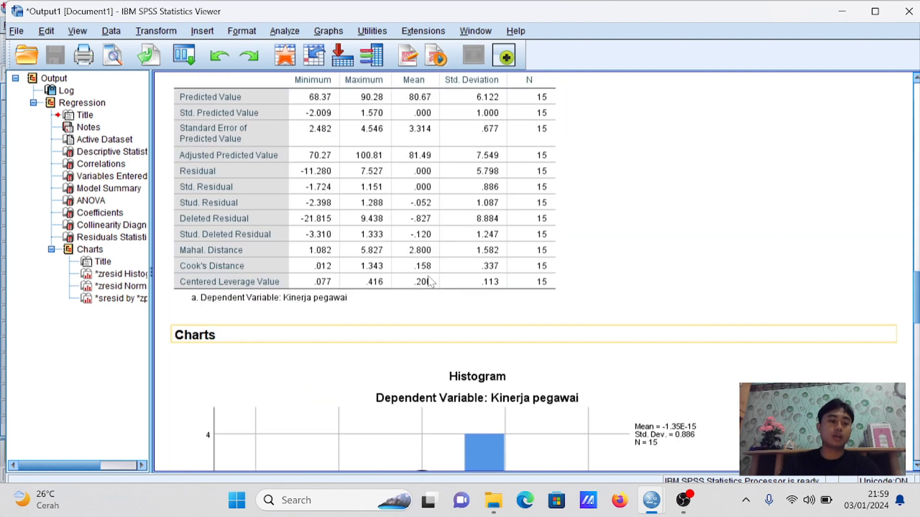
scroll(430, 281, up, 2)
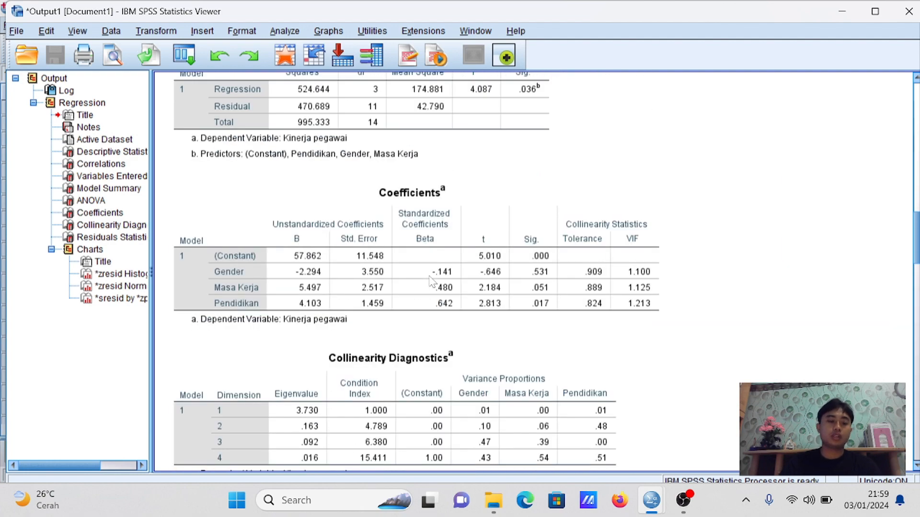
scroll(432, 281, down, 4)
scroll(434, 280, up, 9)
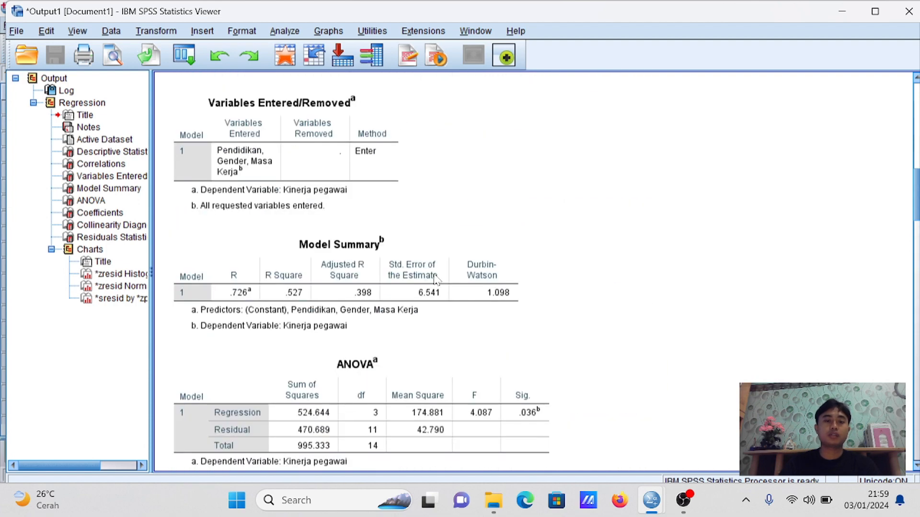
scroll(434, 280, up, 1)
click(433, 280)
scroll(431, 281, down, 1)
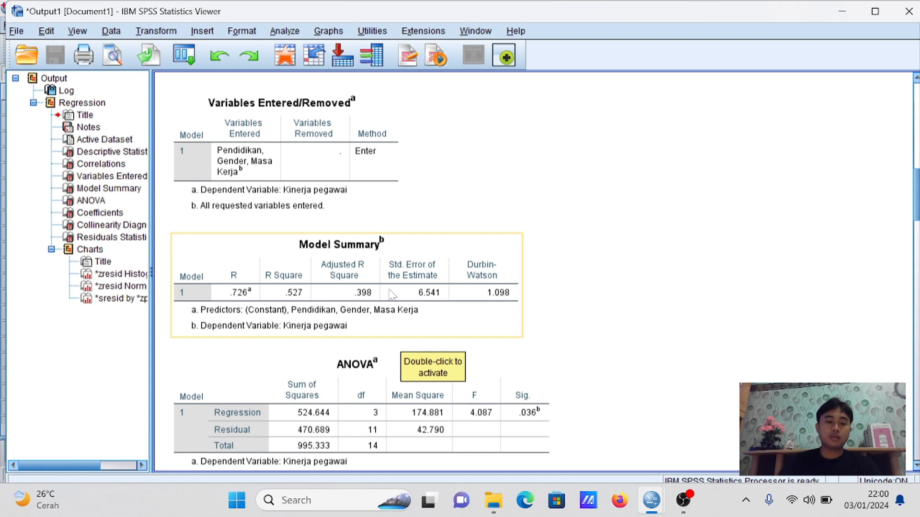
Skim the regression output once more from the Model Summary to the residual scatterplot and back to the ANOVA and Coefficients tables
click(413, 361)
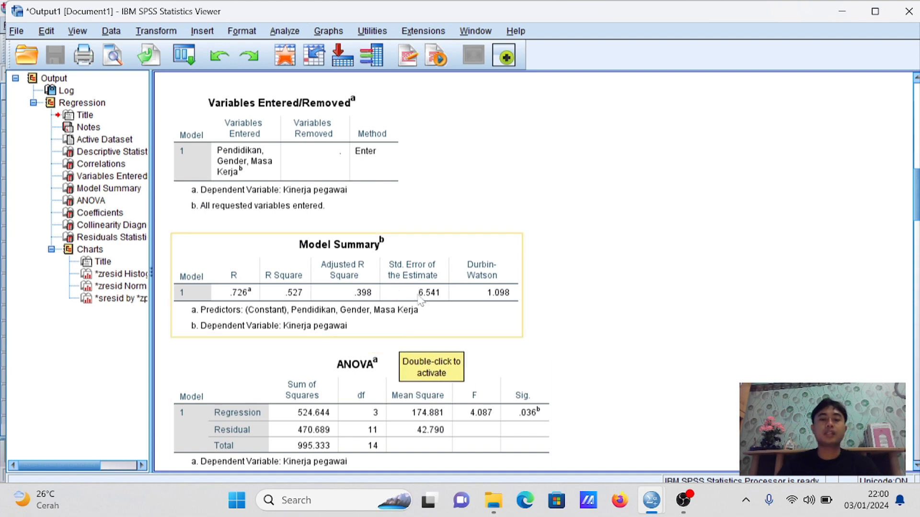
scroll(762, 366, up, 6)
scroll(633, 284, down, 2)
scroll(636, 289, down, 20)
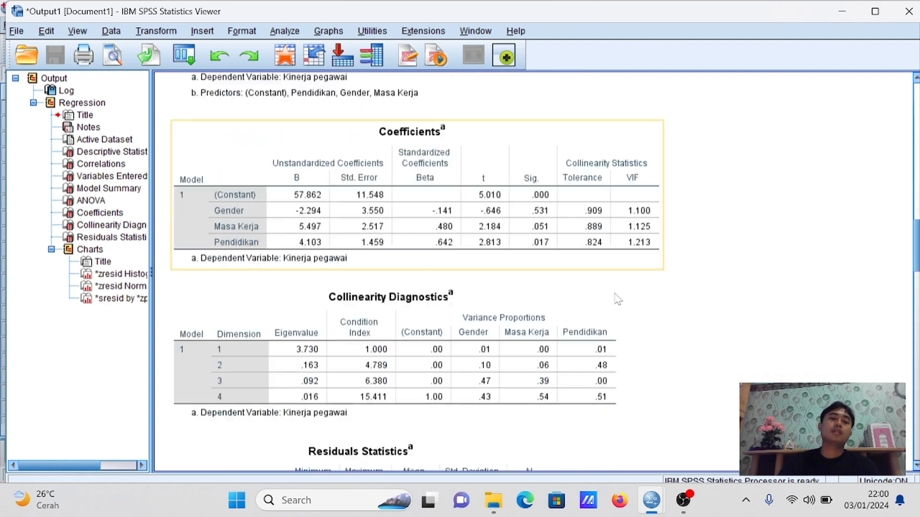
scroll(611, 305, down, 5)
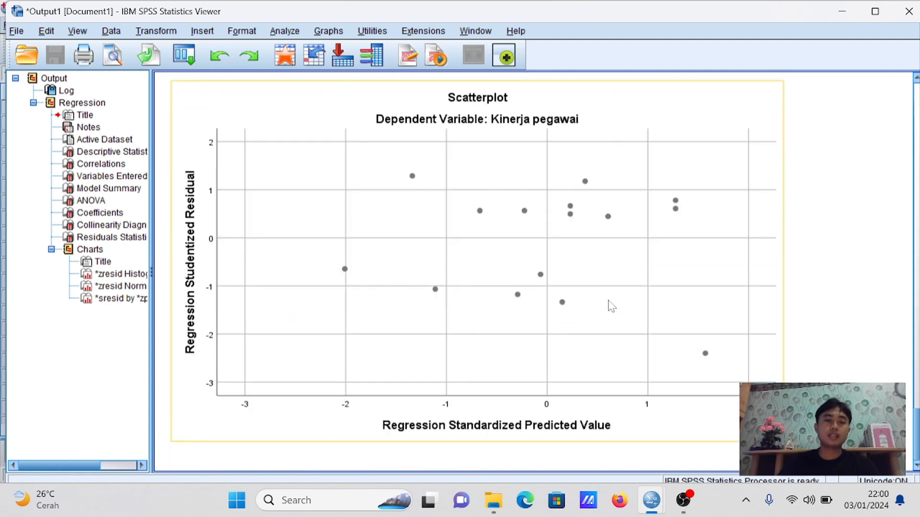
scroll(610, 304, up, 15)
scroll(616, 312, up, 15)
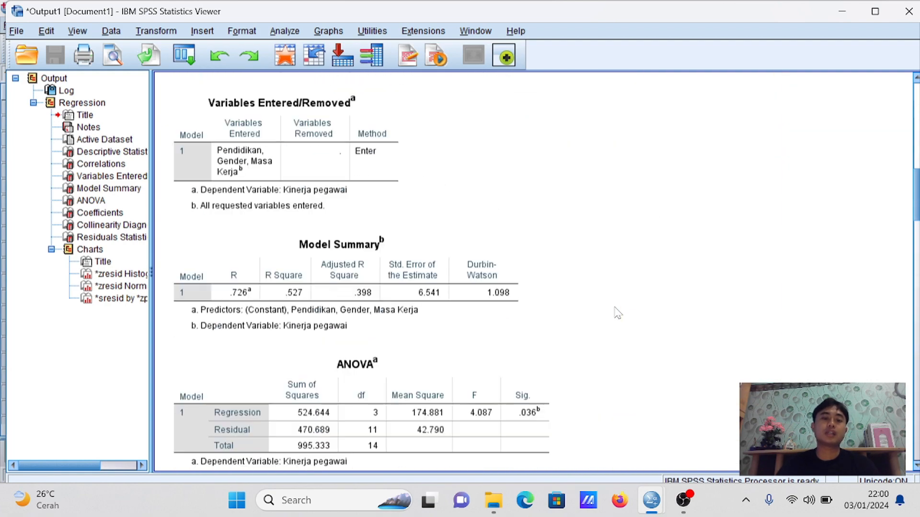
scroll(617, 312, down, 10)
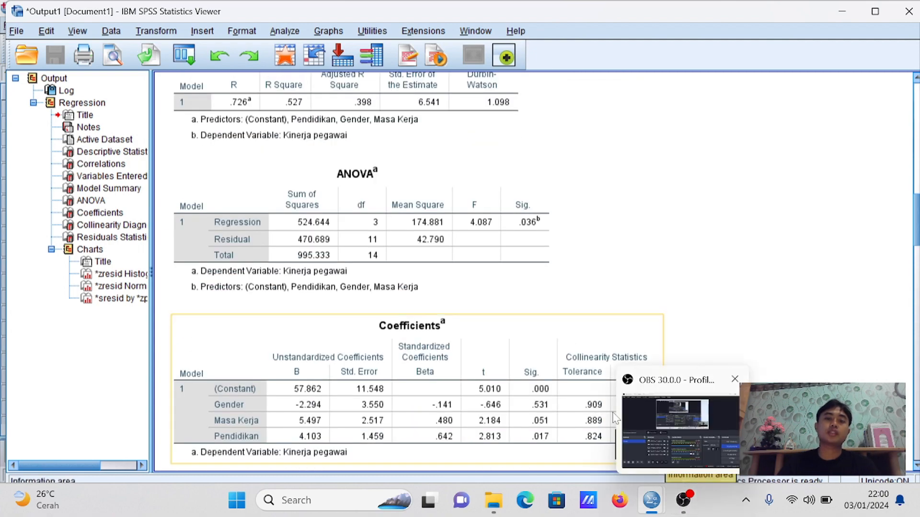
scroll(616, 397, up, 5)
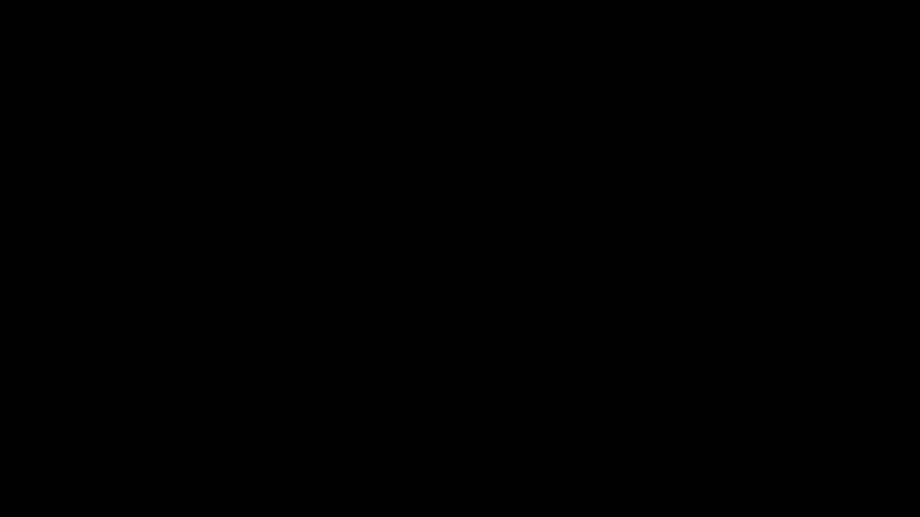